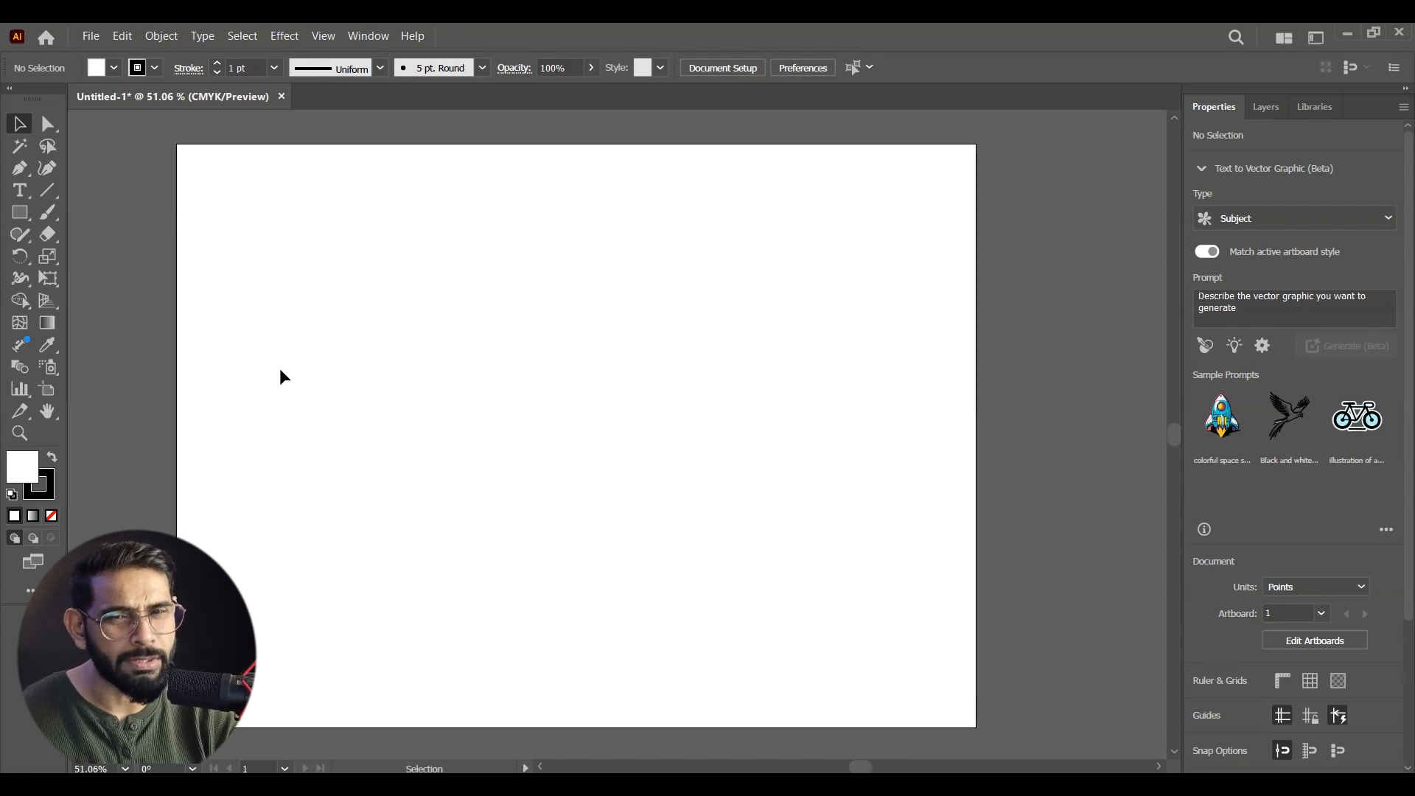
Draw a rectangle about 407 pt wide and 329 pt high near the middle of the artboard.
left_click(23, 352)
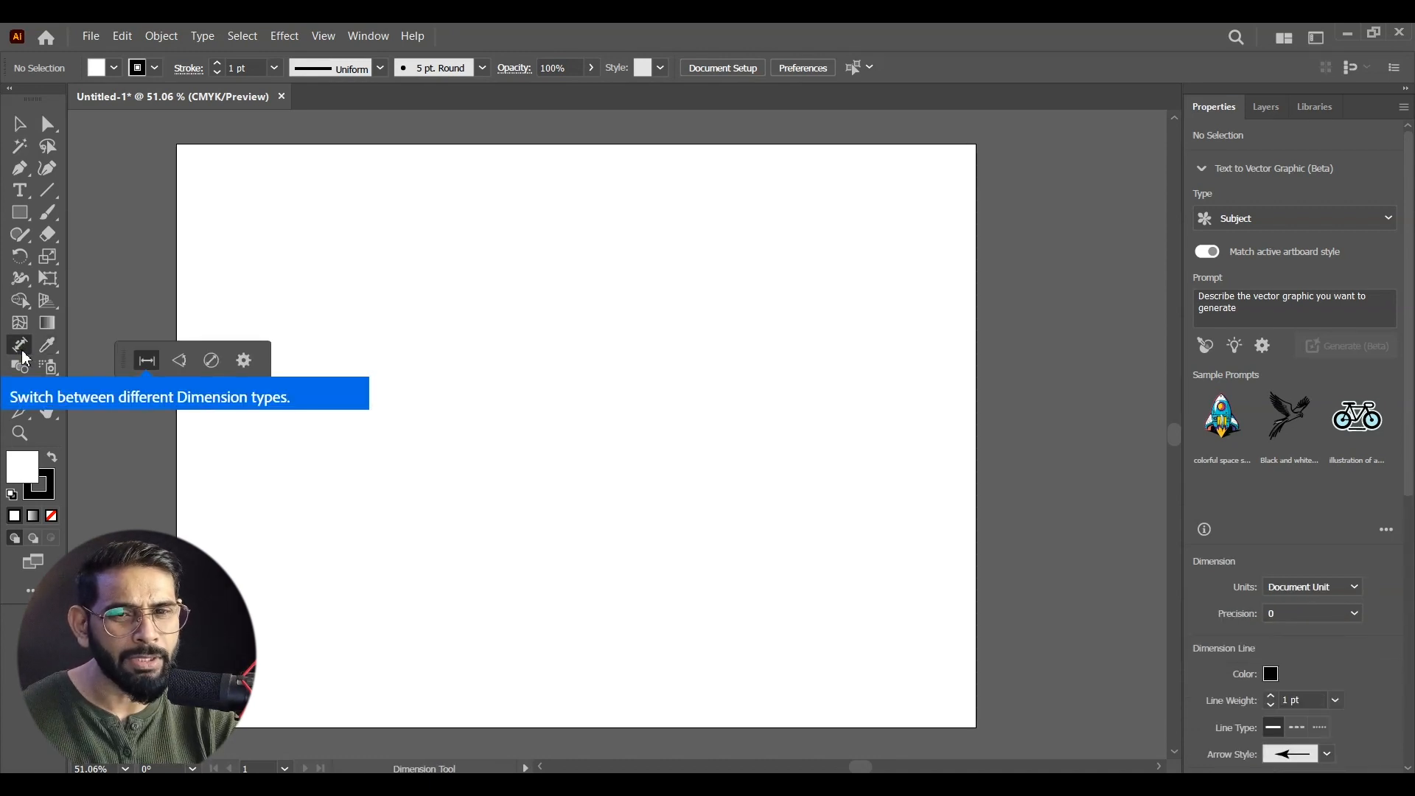
left_click_drag(117, 361, 214, 170)
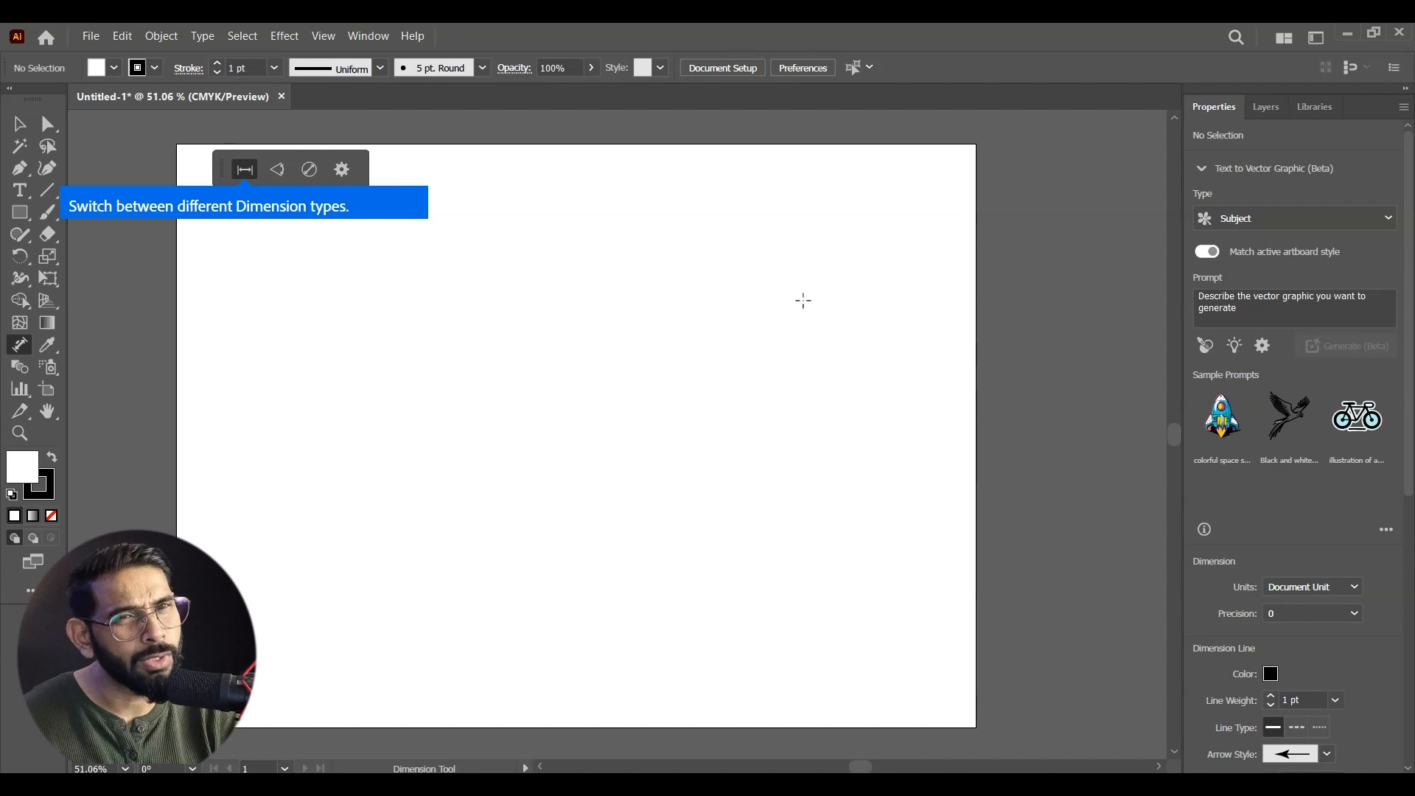
left_click(20, 212)
left_click_drag(356, 335, 657, 577)
Add a linear dimension for the rectangle's width, placed above its top edge.
left_click(20, 344)
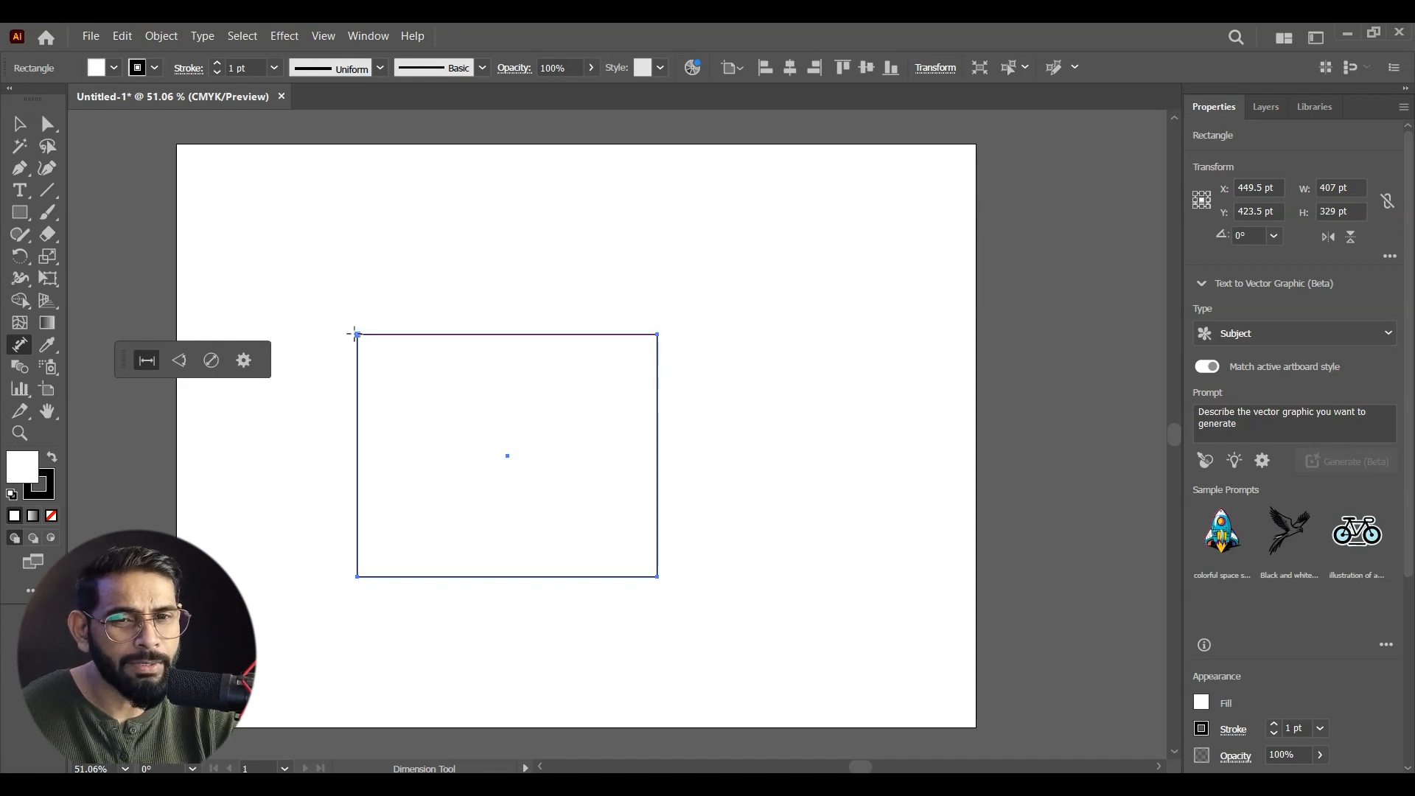
left_click_drag(357, 334, 655, 332)
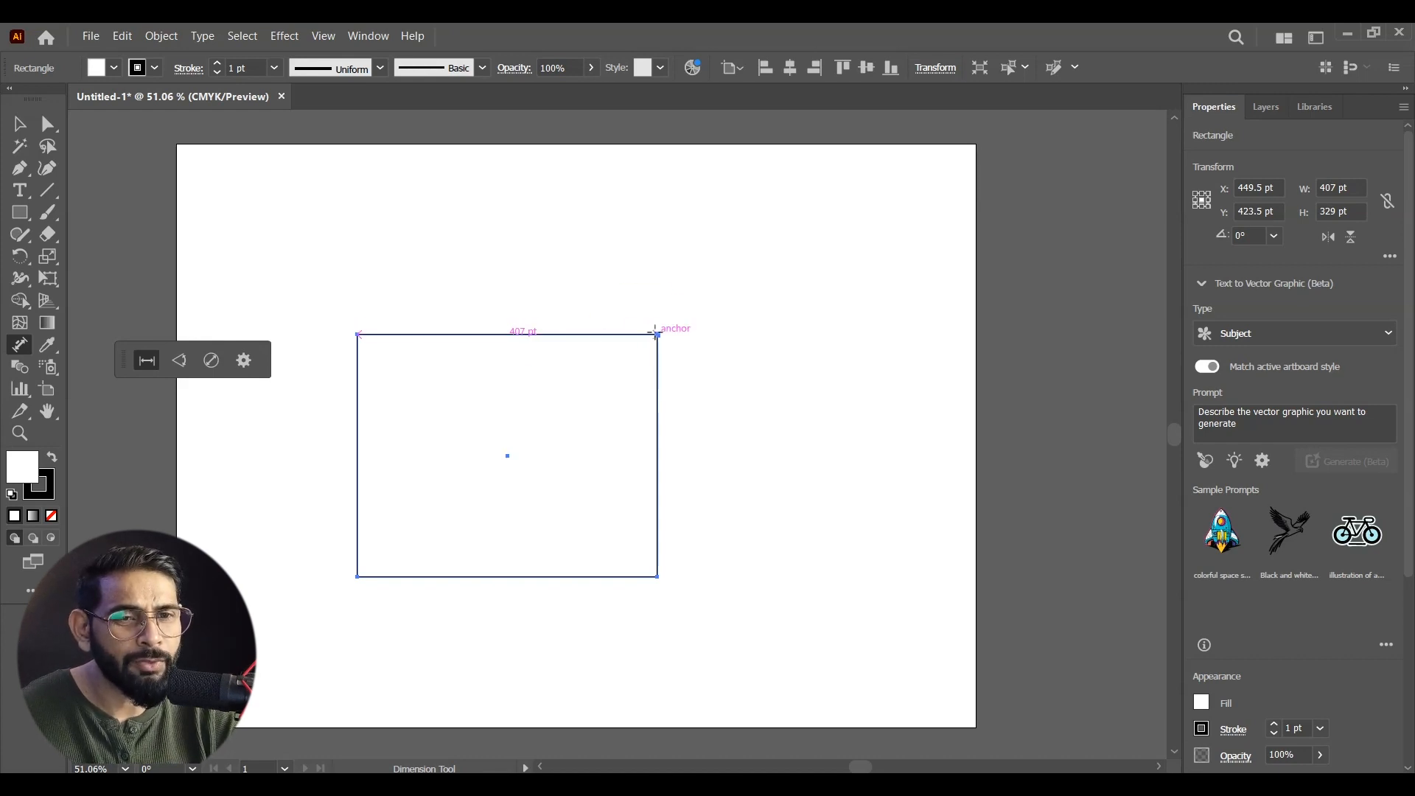
left_click(543, 282)
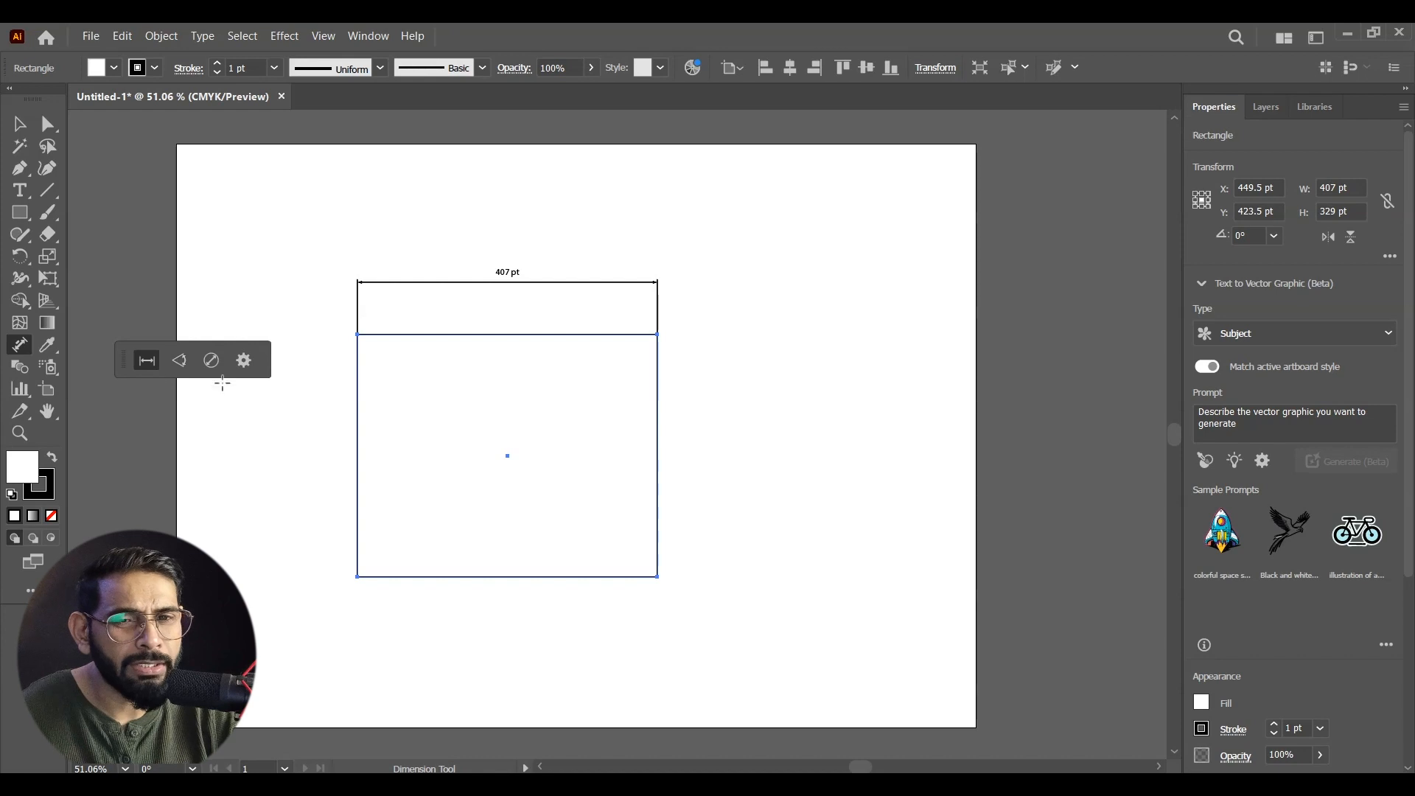
left_click(244, 360)
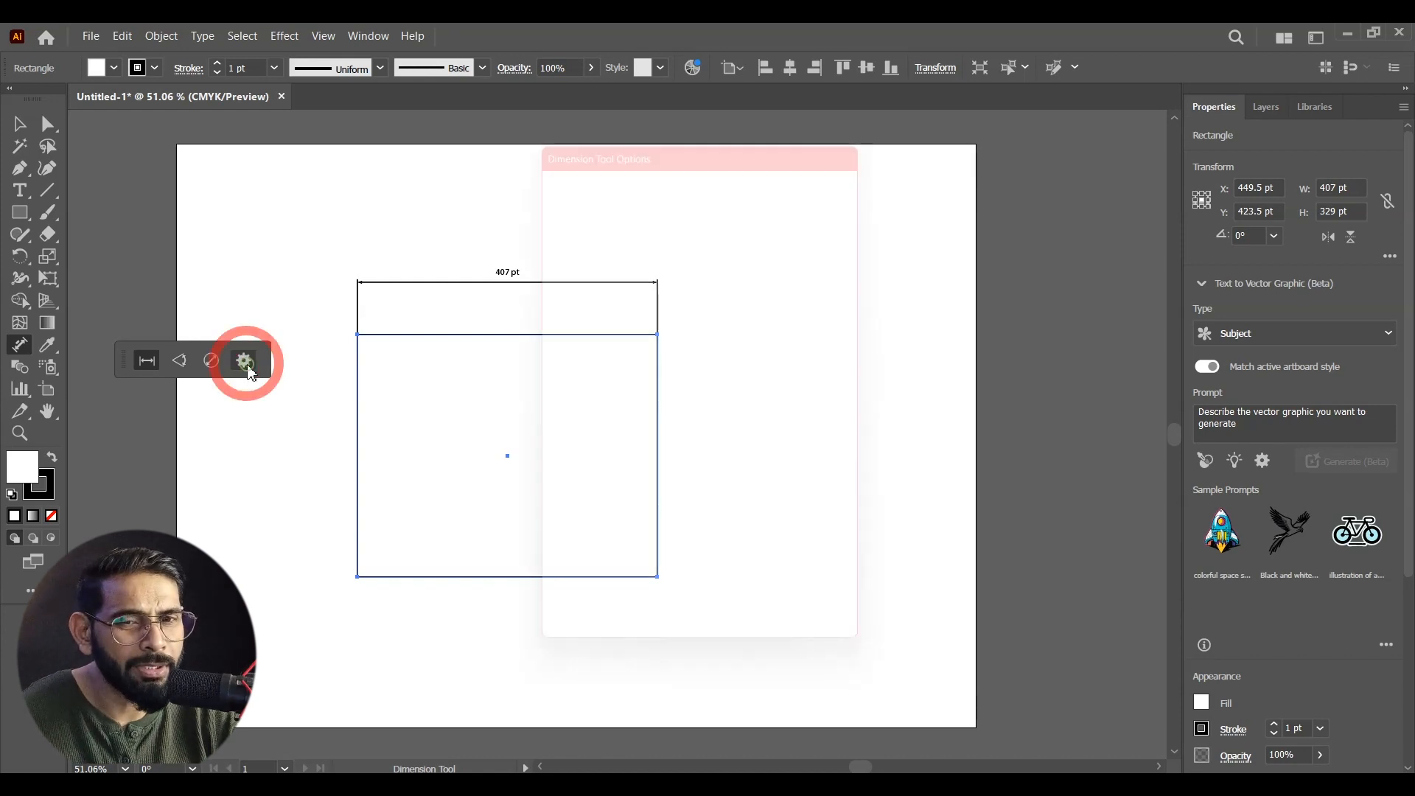
left_click_drag(746, 134, 1033, 129)
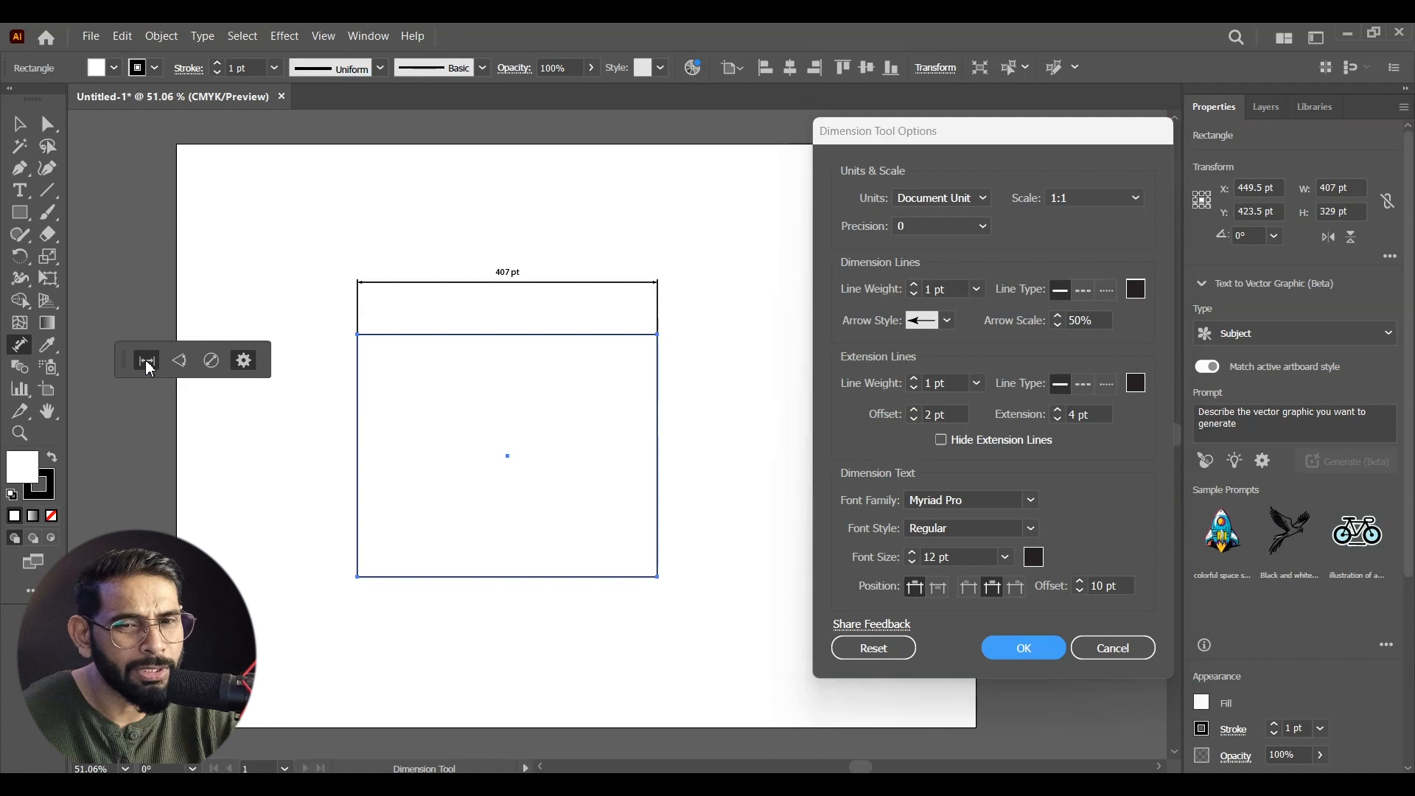
left_click(1015, 647)
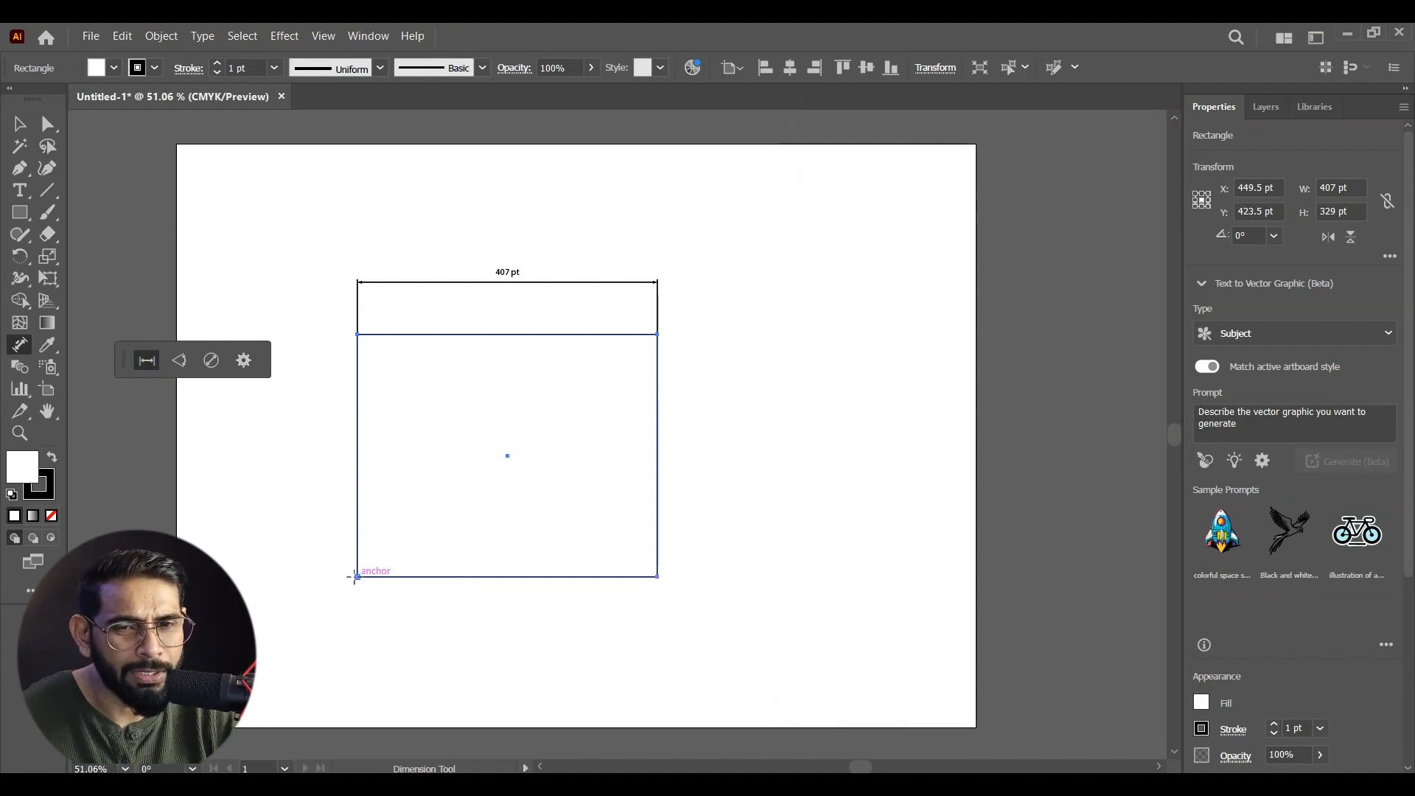
Dimension the rectangle's height outside its left edge and add an angle dimension inside its bottom-right corner.
left_click_drag(357, 575, 357, 334)
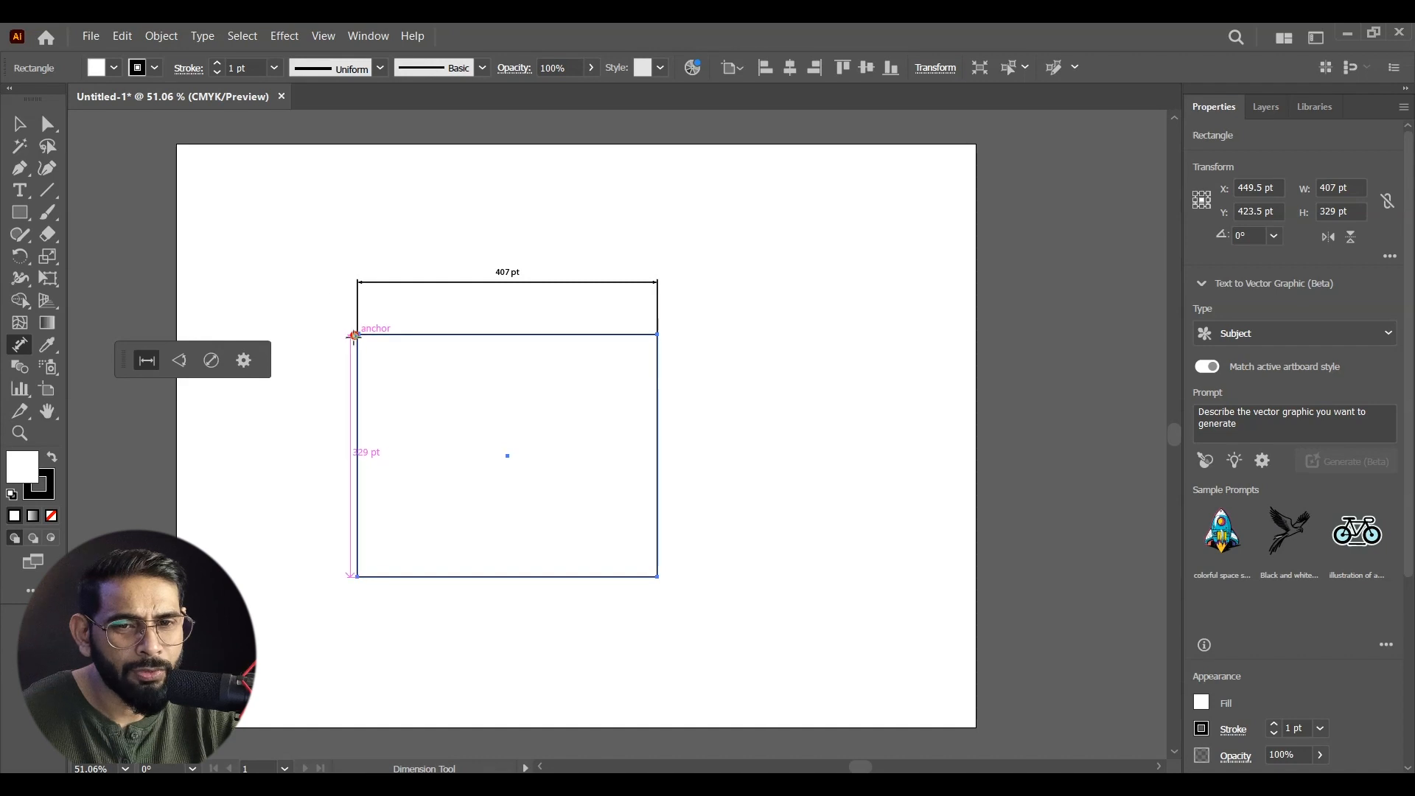
left_click(315, 393)
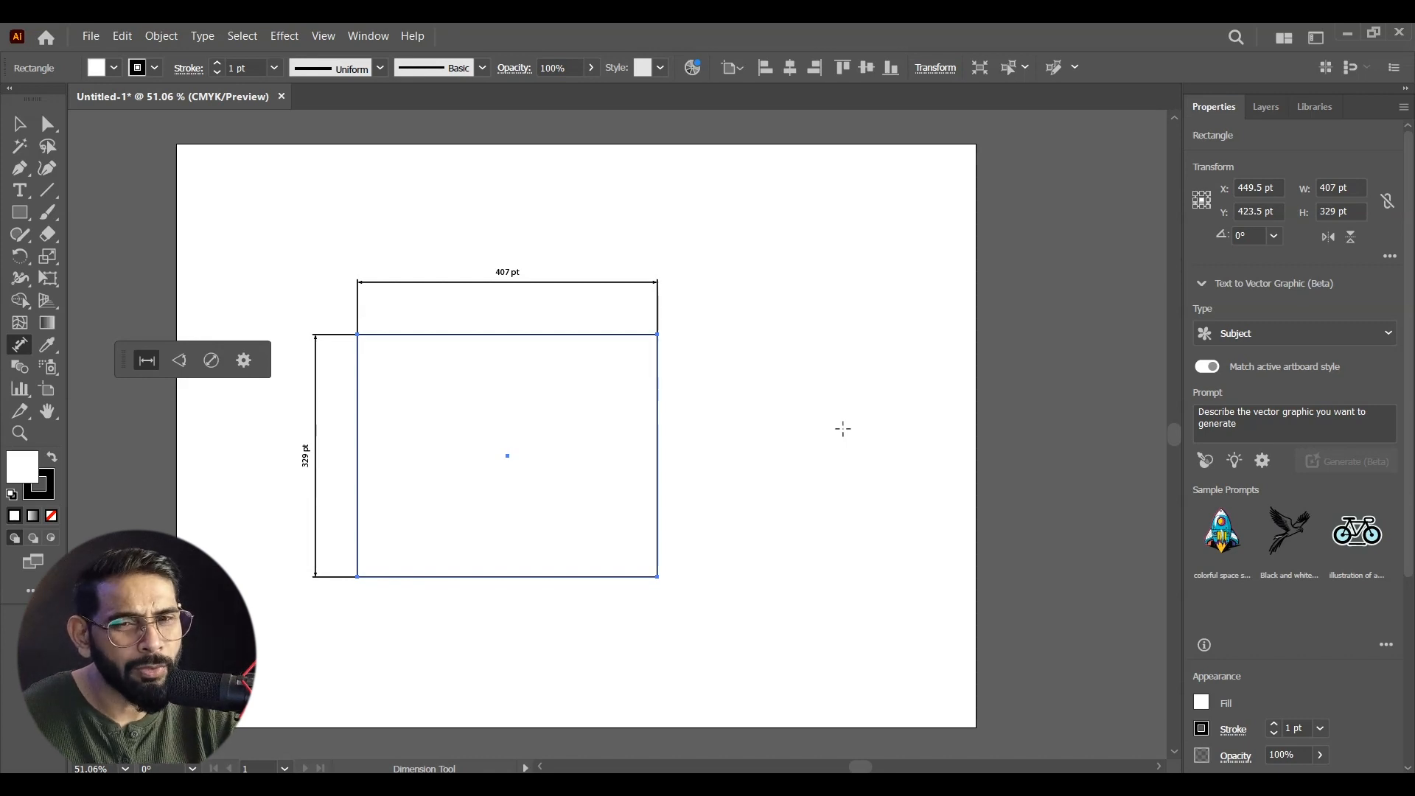
left_click(180, 361)
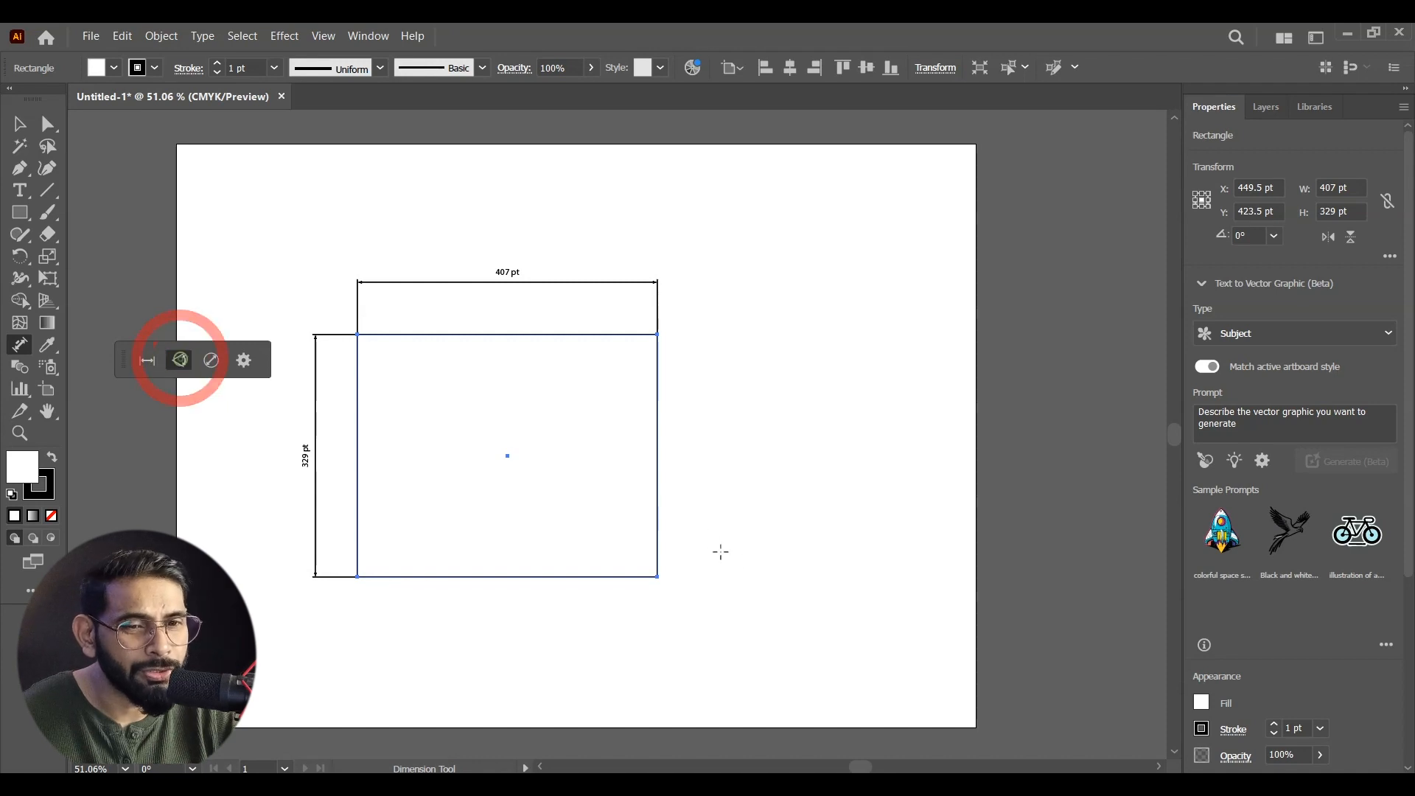
left_click(658, 496)
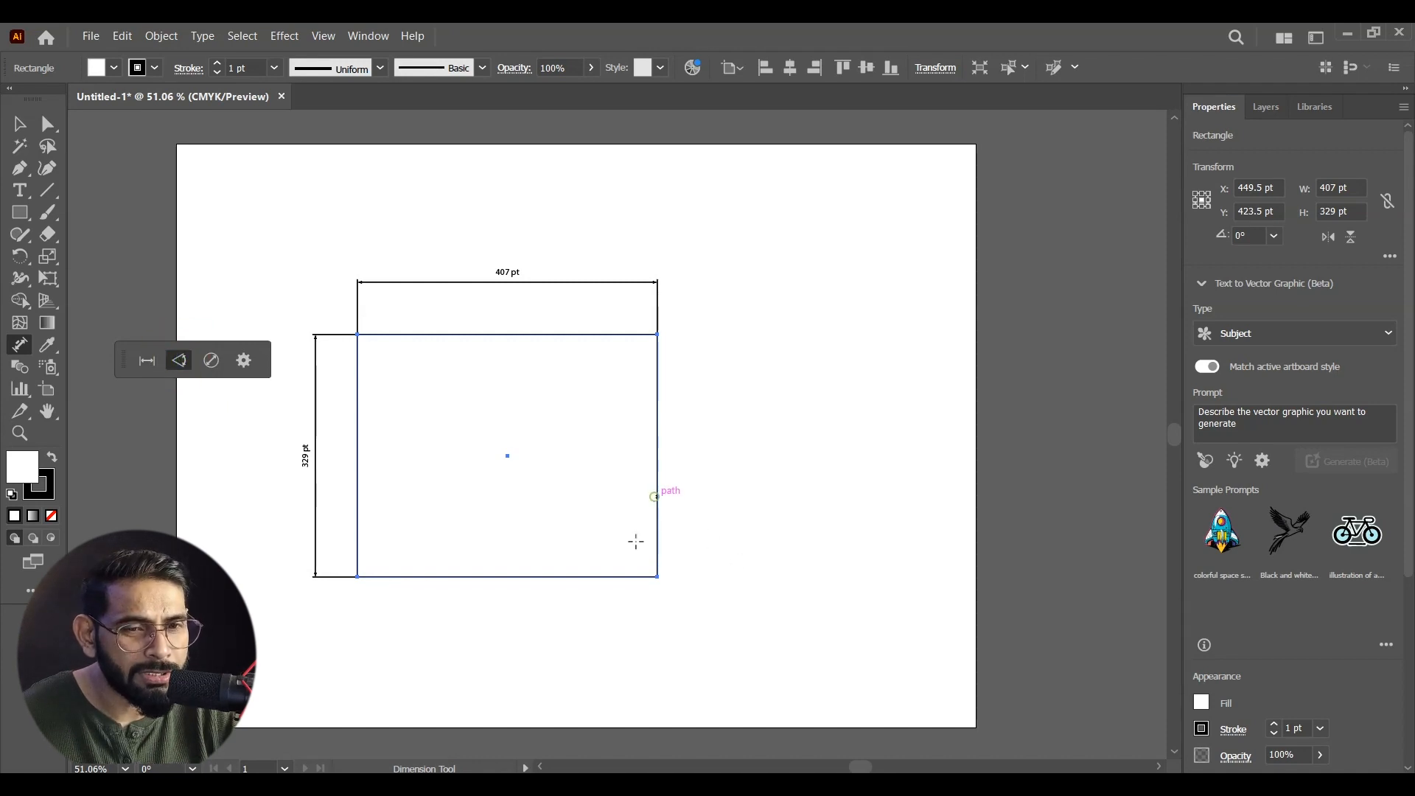
left_click(586, 576)
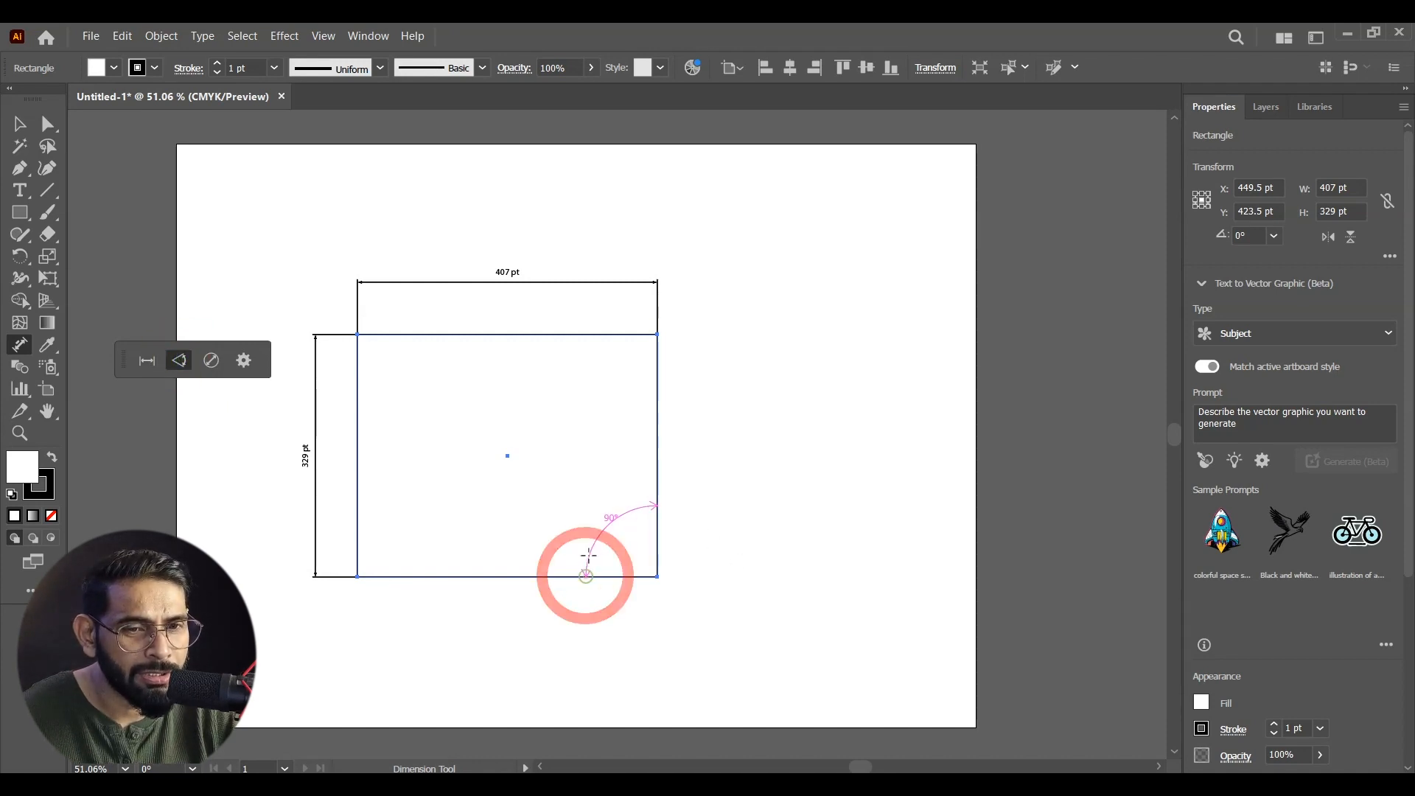
left_click(560, 499)
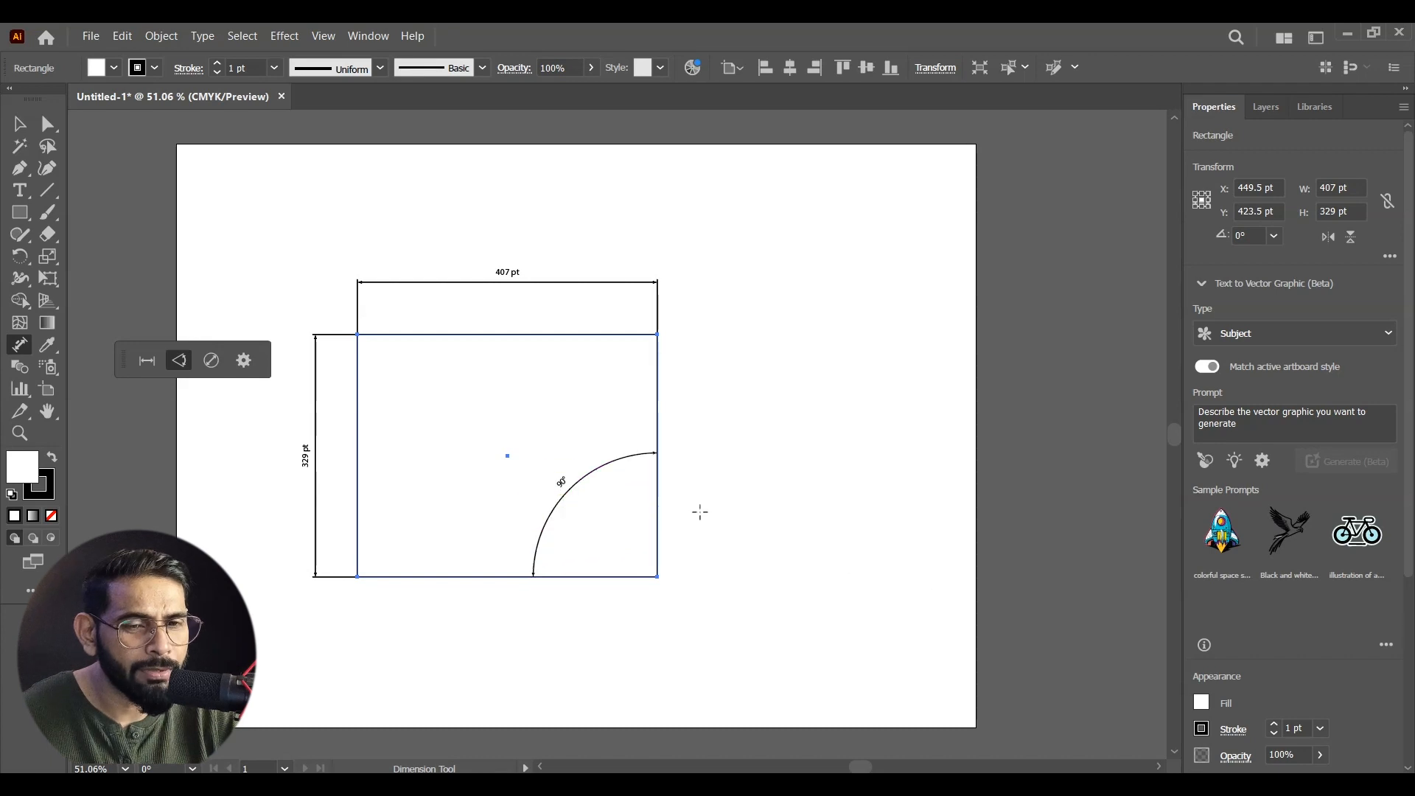
Draw a circle about 192 pt in diameter beside the rectangle's right edge.
key("ctrl+equal")
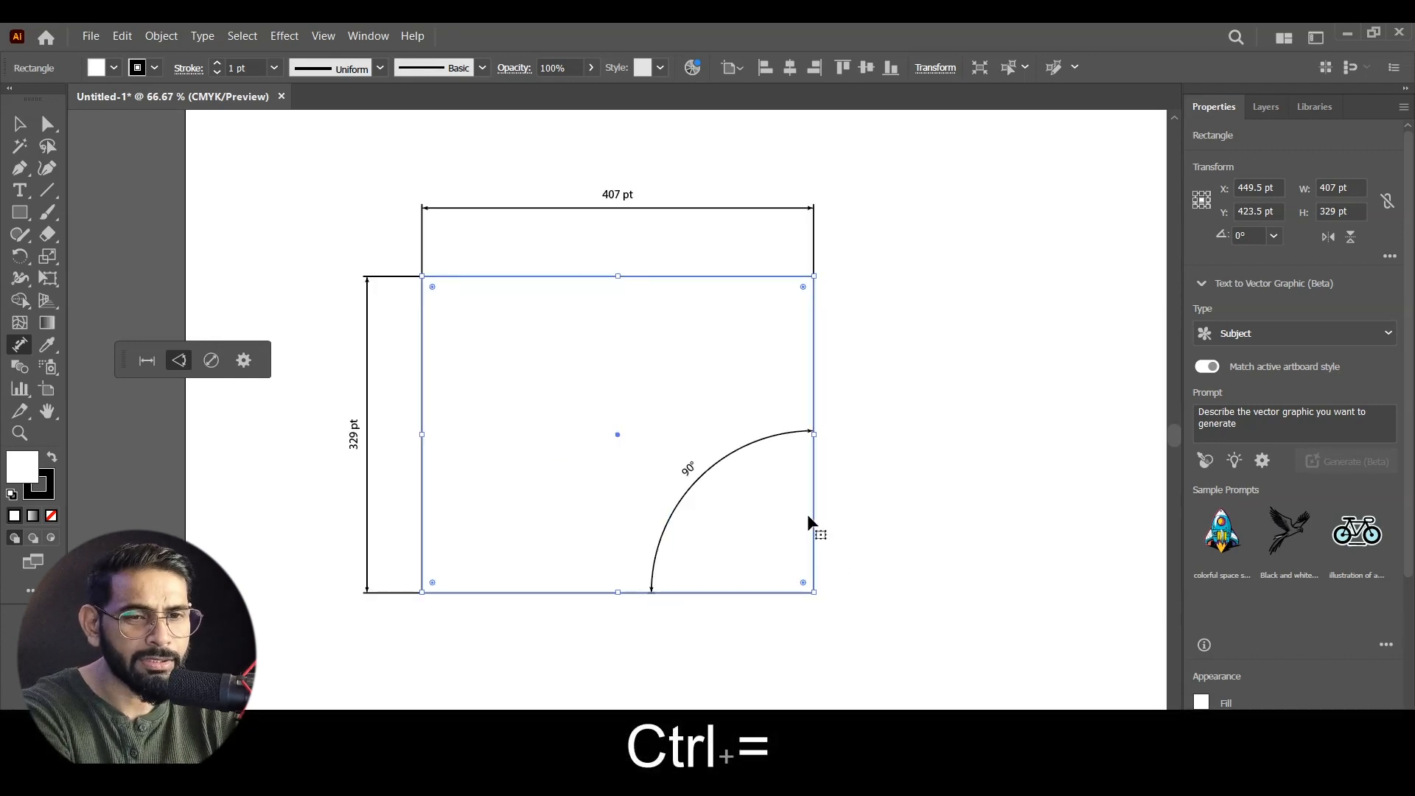
key("ctrl+equal")
left_click_drag(964, 427, 918, 468)
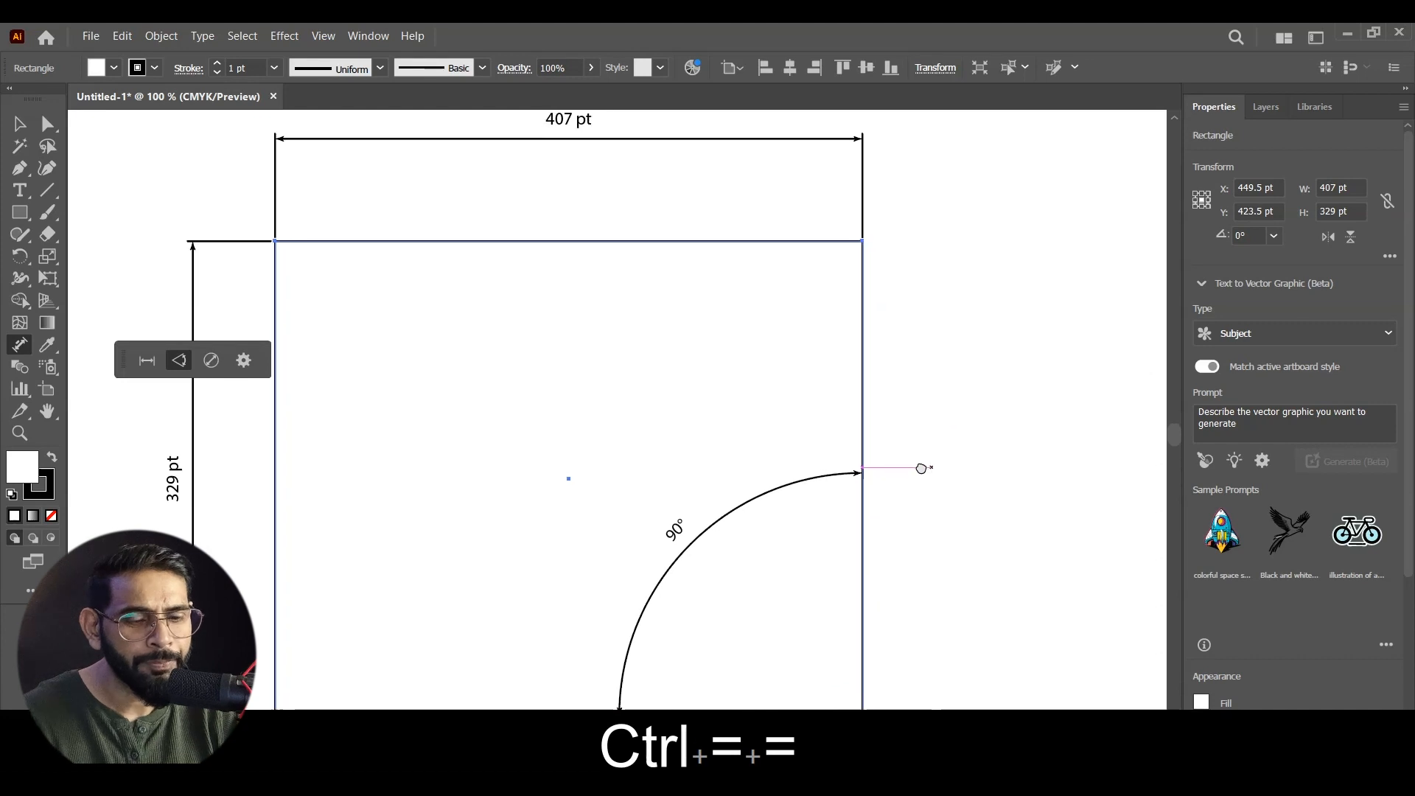
key("ctrl+minus")
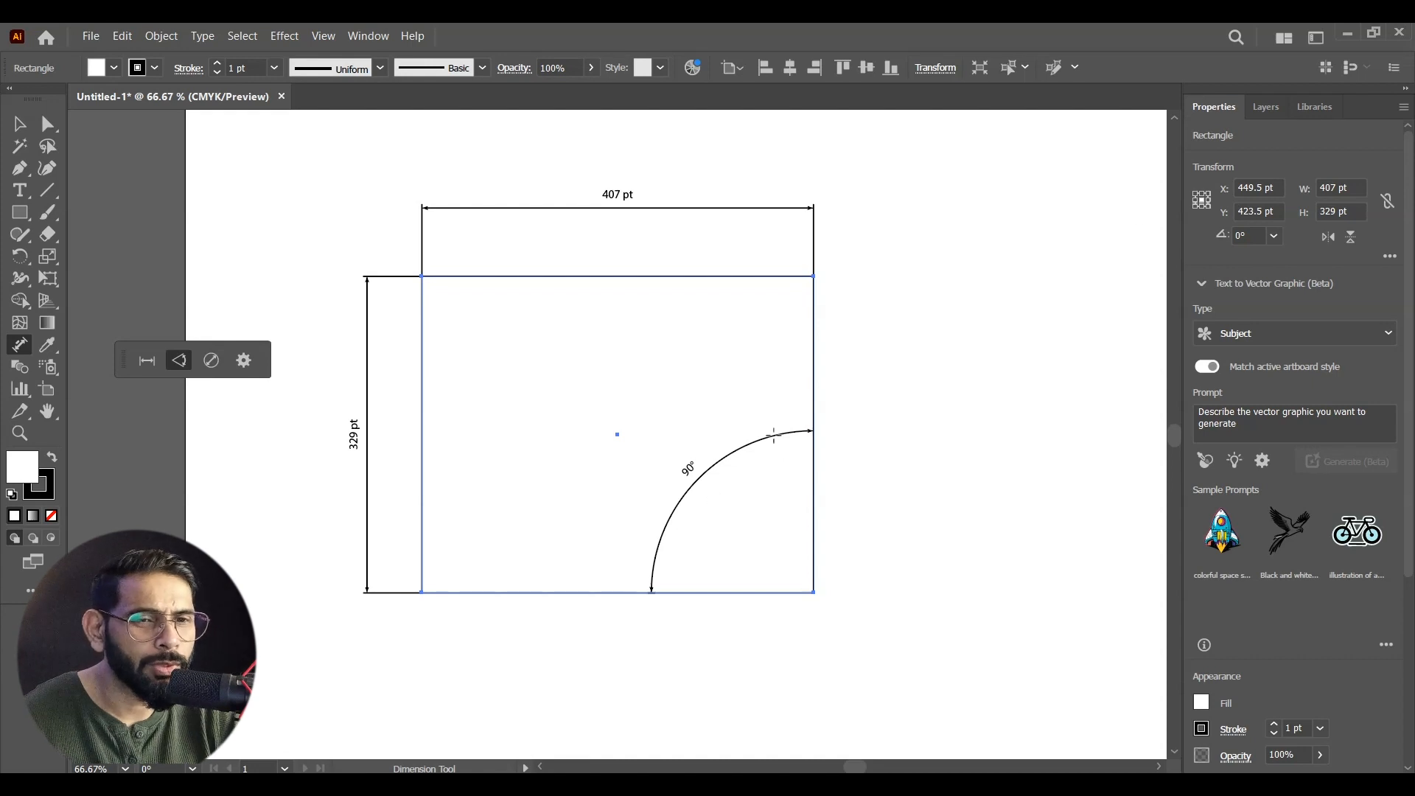
left_click(20, 212)
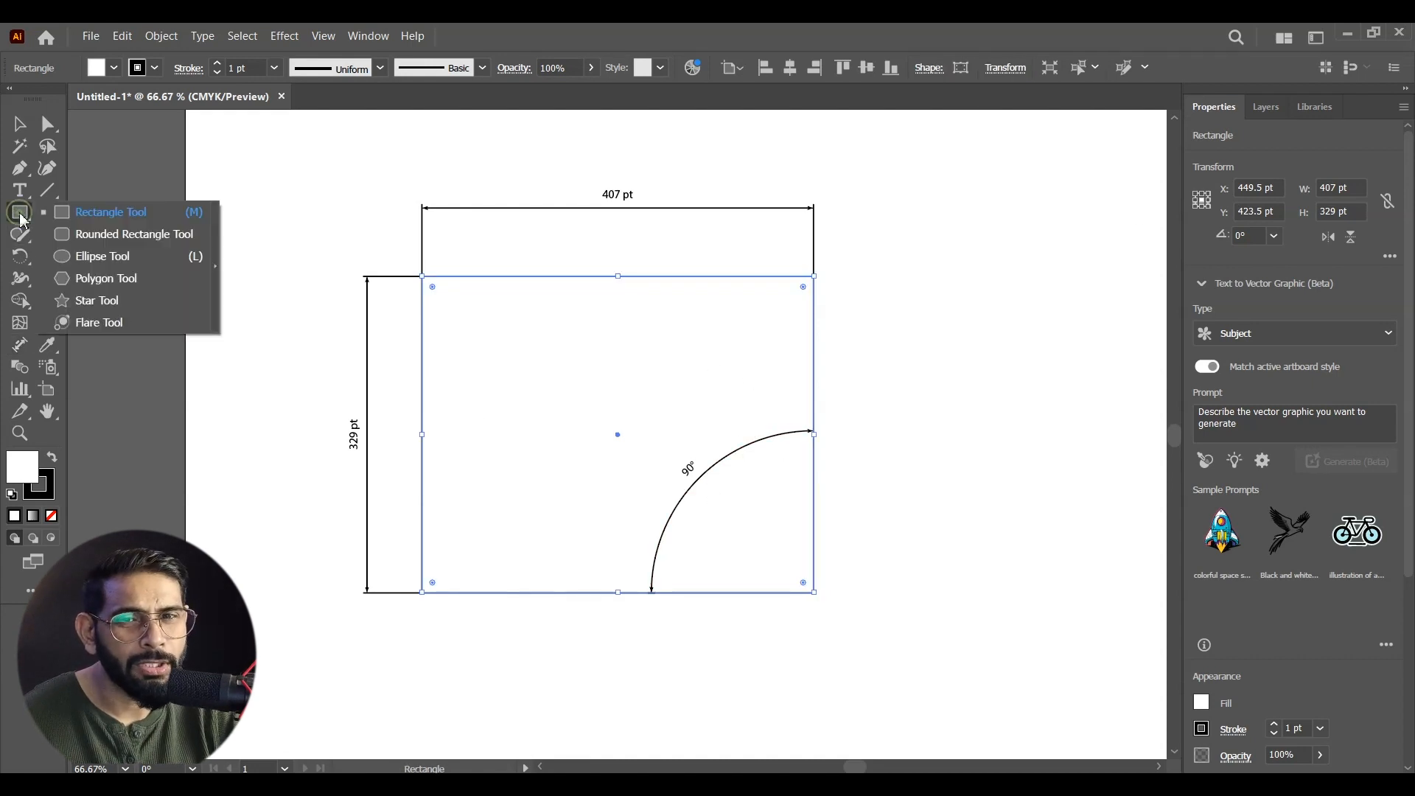
left_click(100, 257)
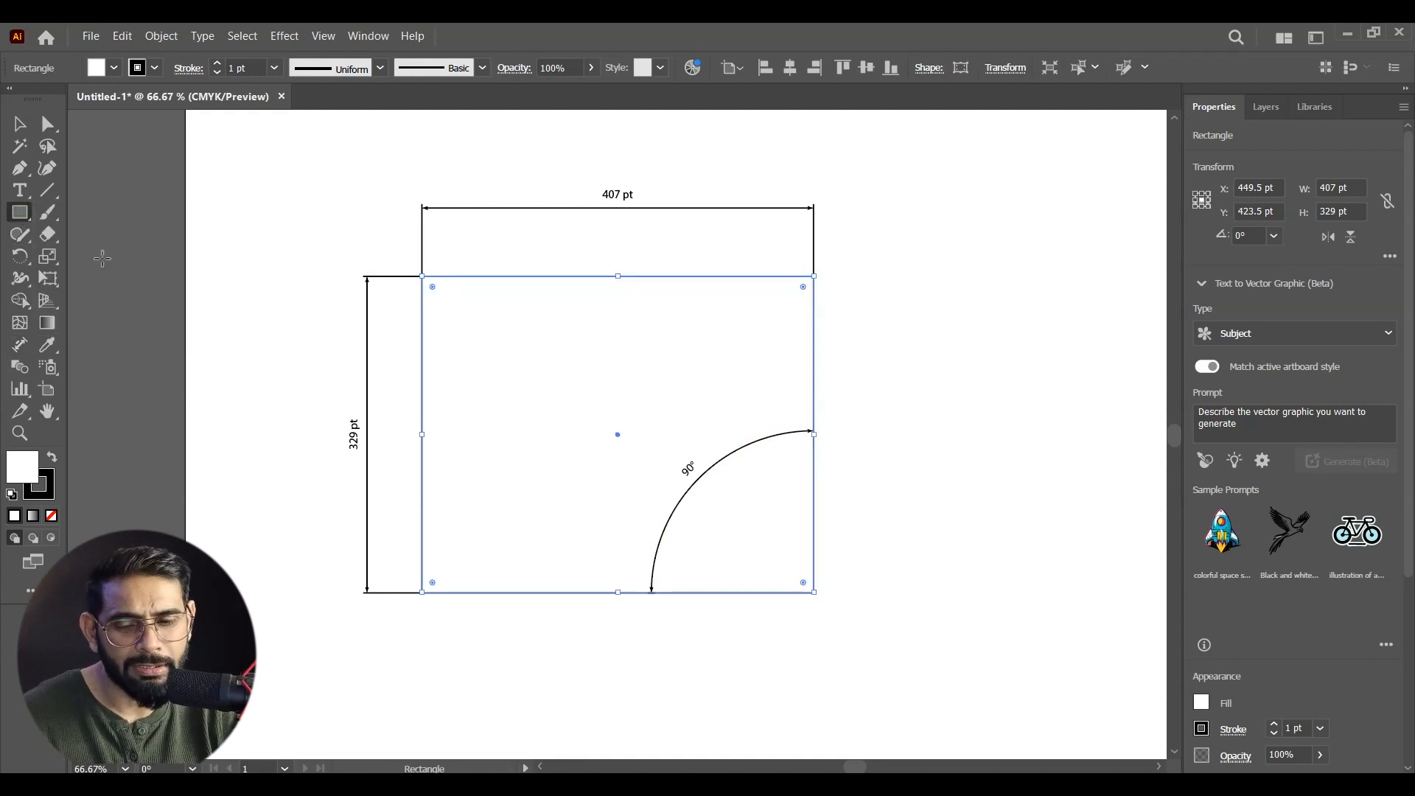
mouse_move(927, 417)
left_mouse_down()
mouse_move(1003, 527)
mouse_move(1021, 510)
left_mouse_up()
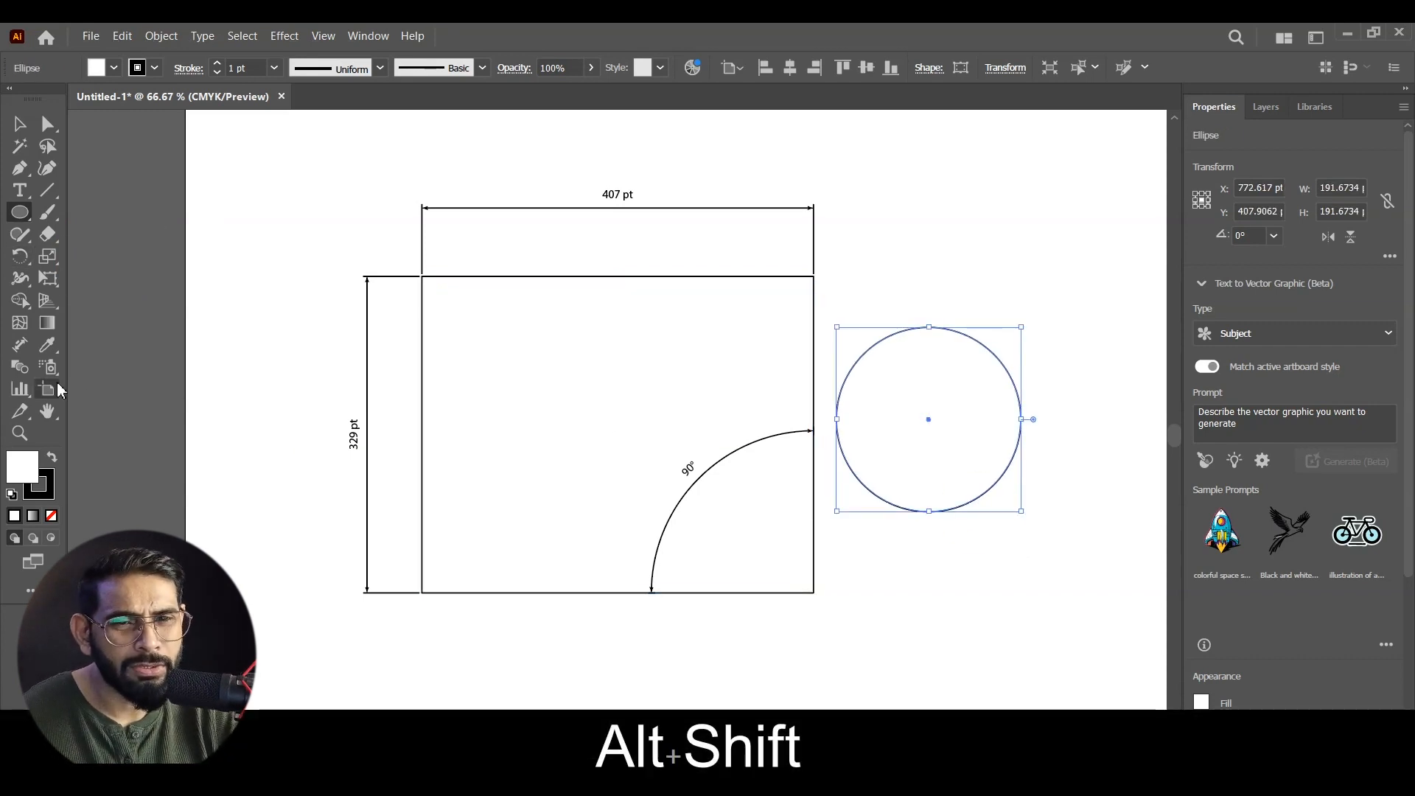
Add a radial dimension to the circle, pulled inwards so that it gives the diameter.
left_click(22, 348)
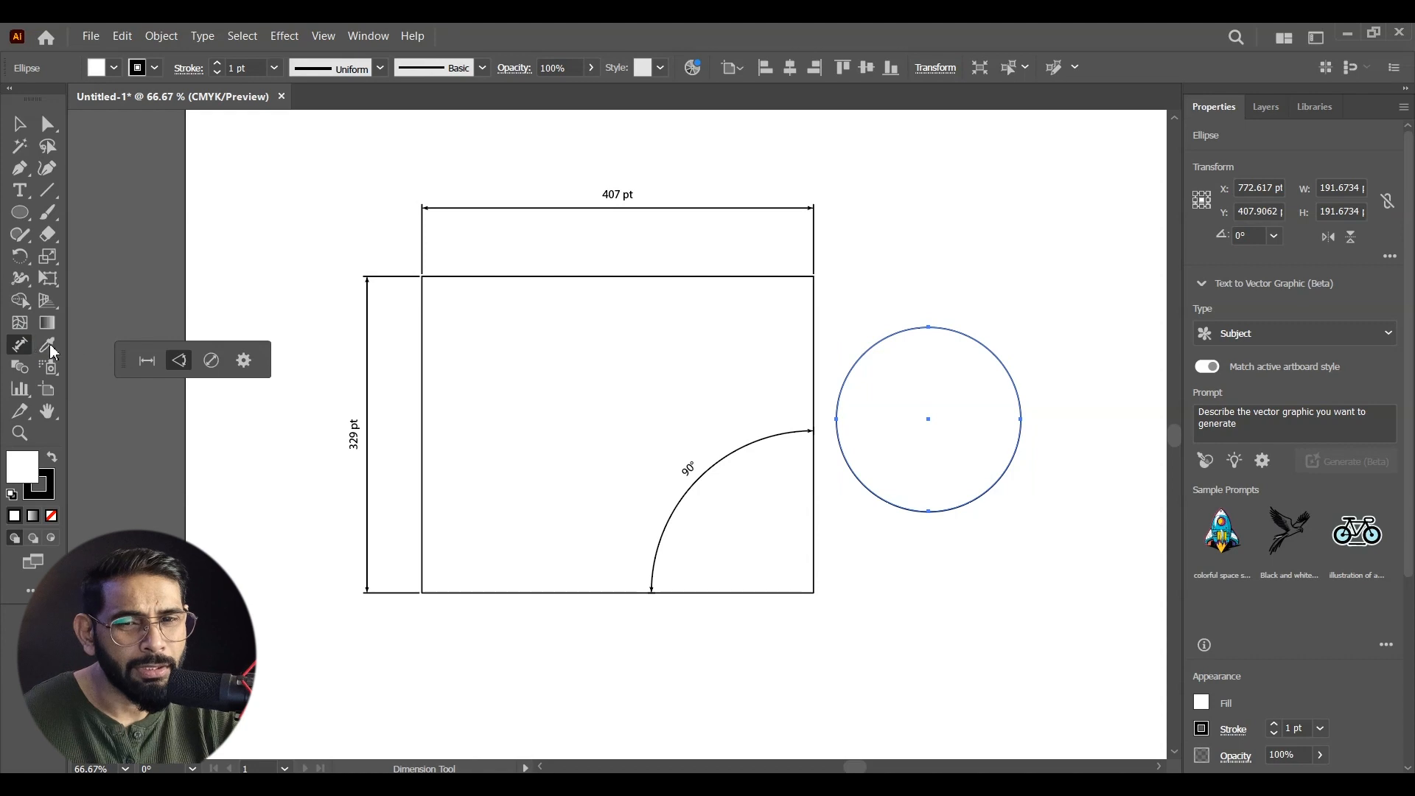
left_click(211, 363)
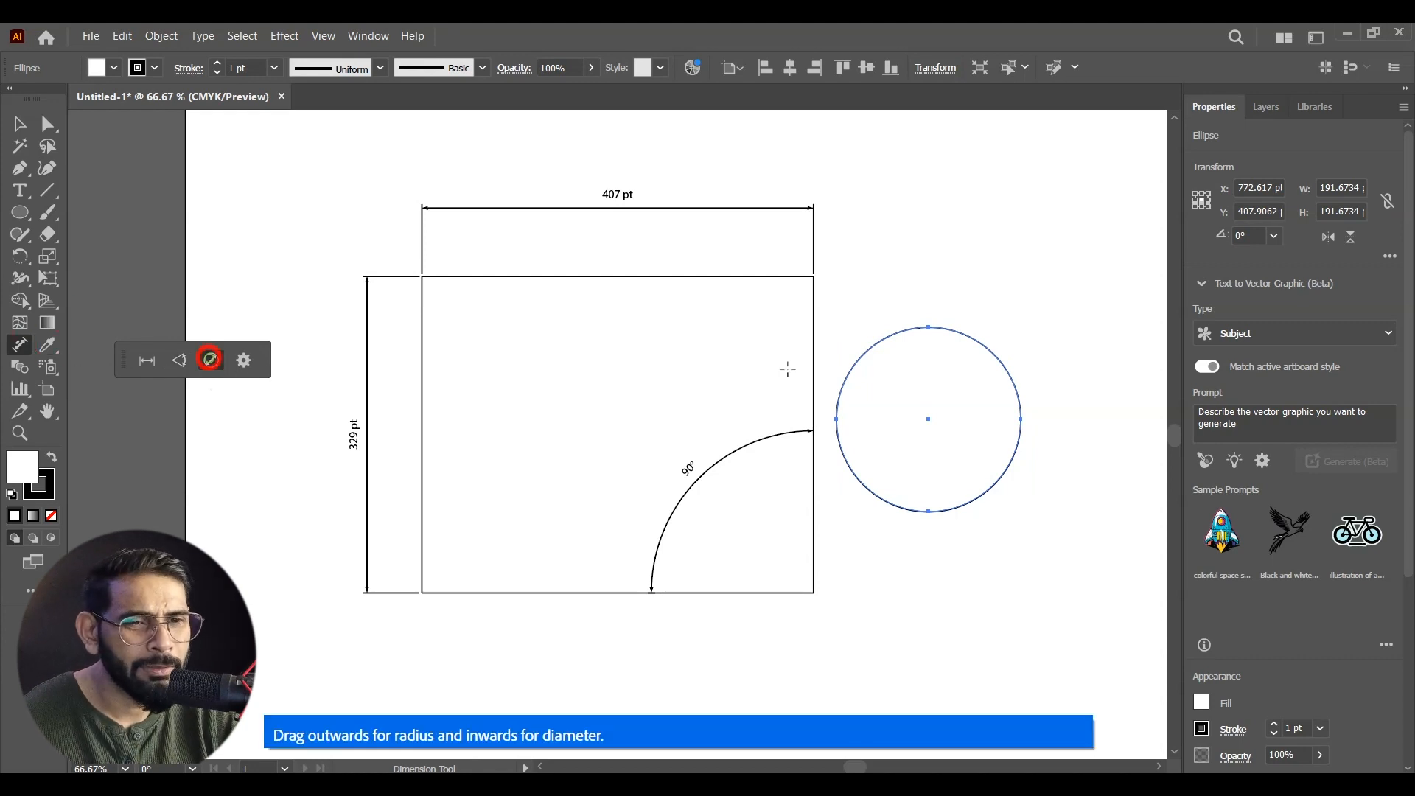
left_click(979, 469)
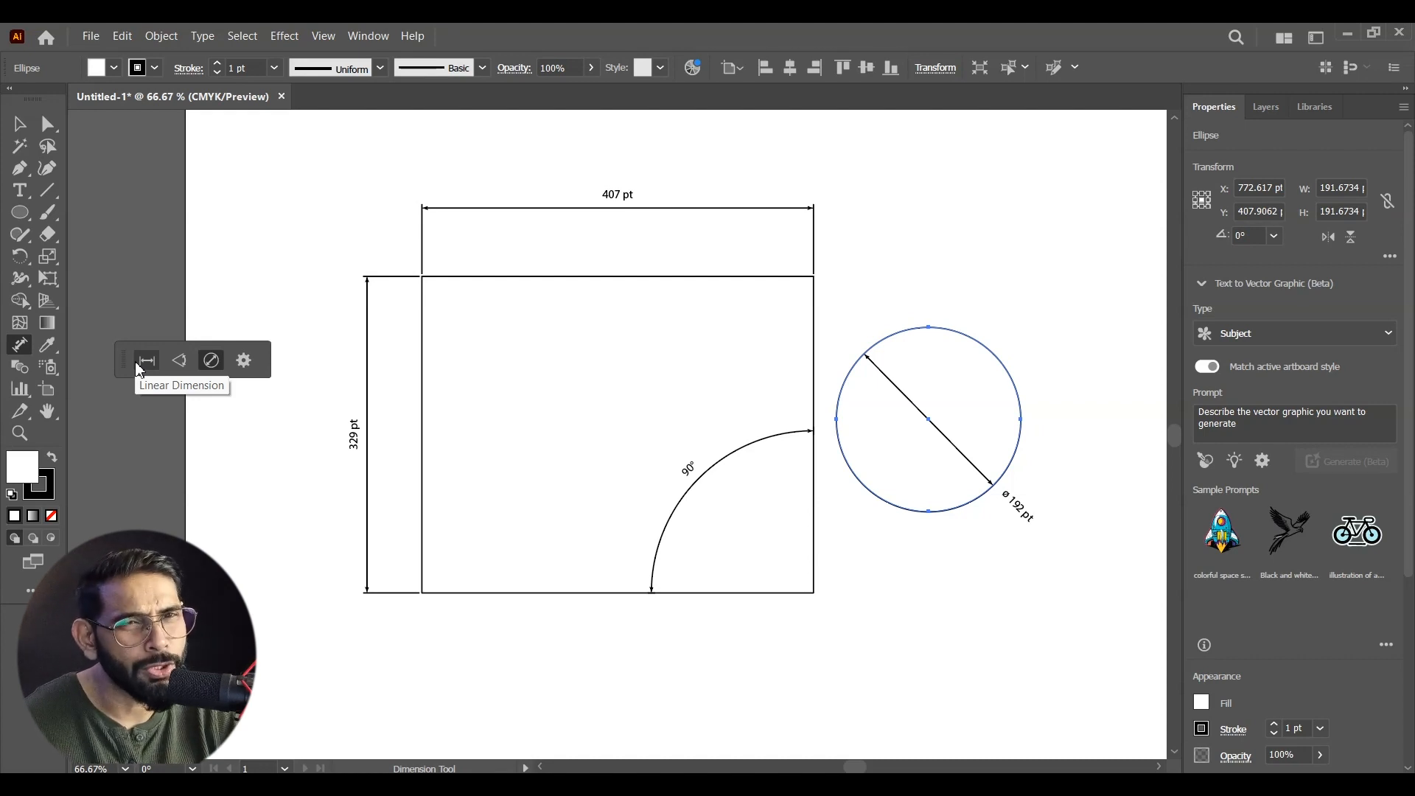
In the Dimension Tool Options, set the units to Centimeters and the dimension line weight to 5 pt.
left_click(244, 359)
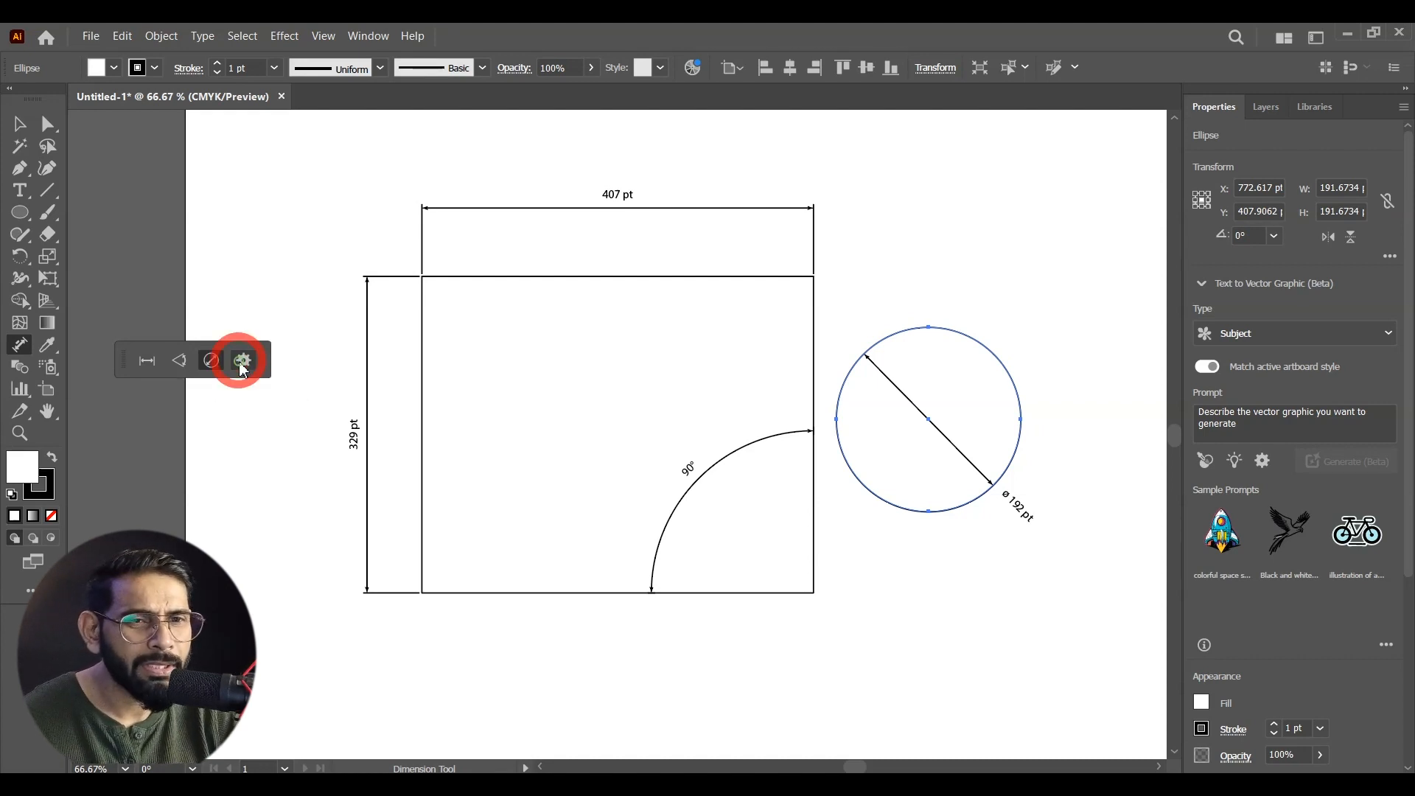
left_click_drag(1021, 133, 1192, 128)
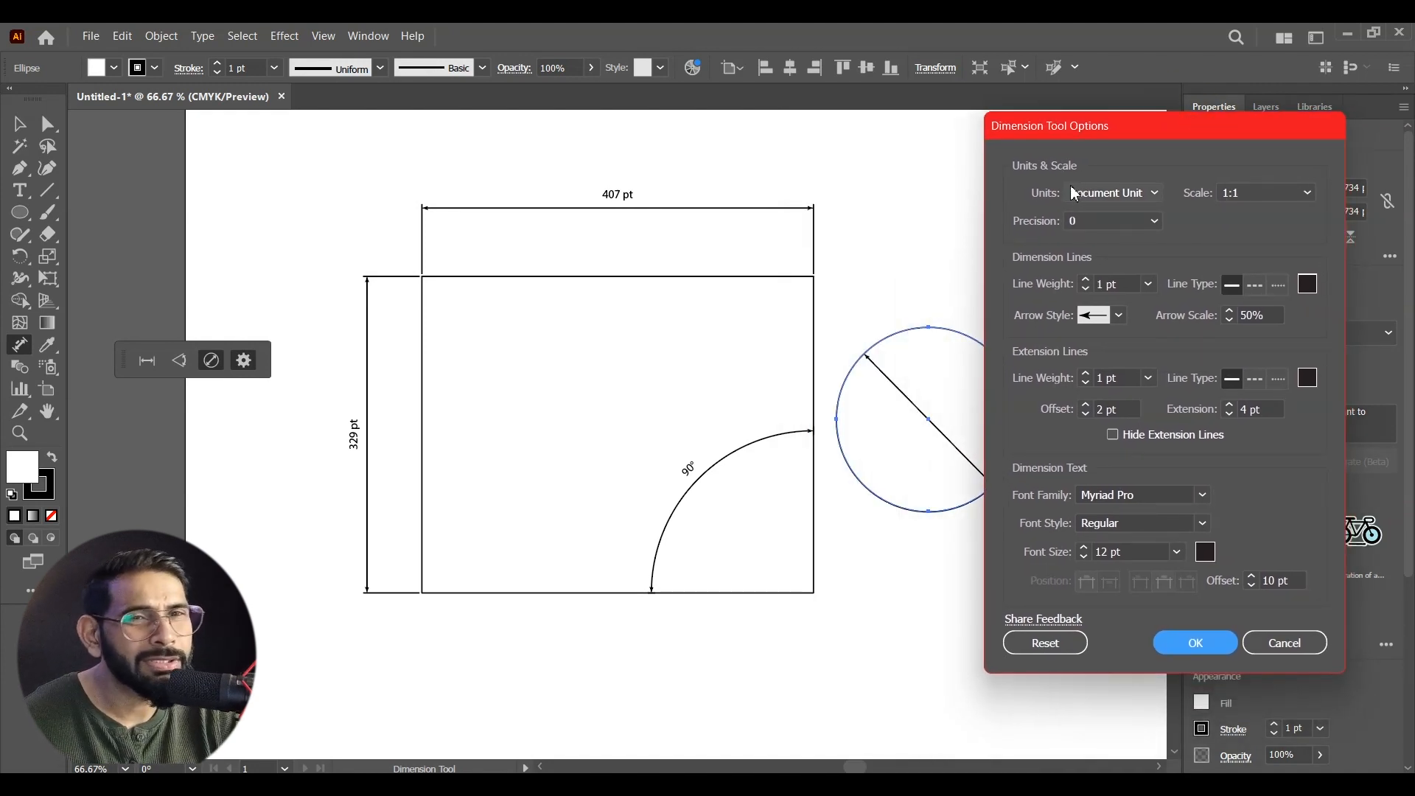
left_click(1129, 193)
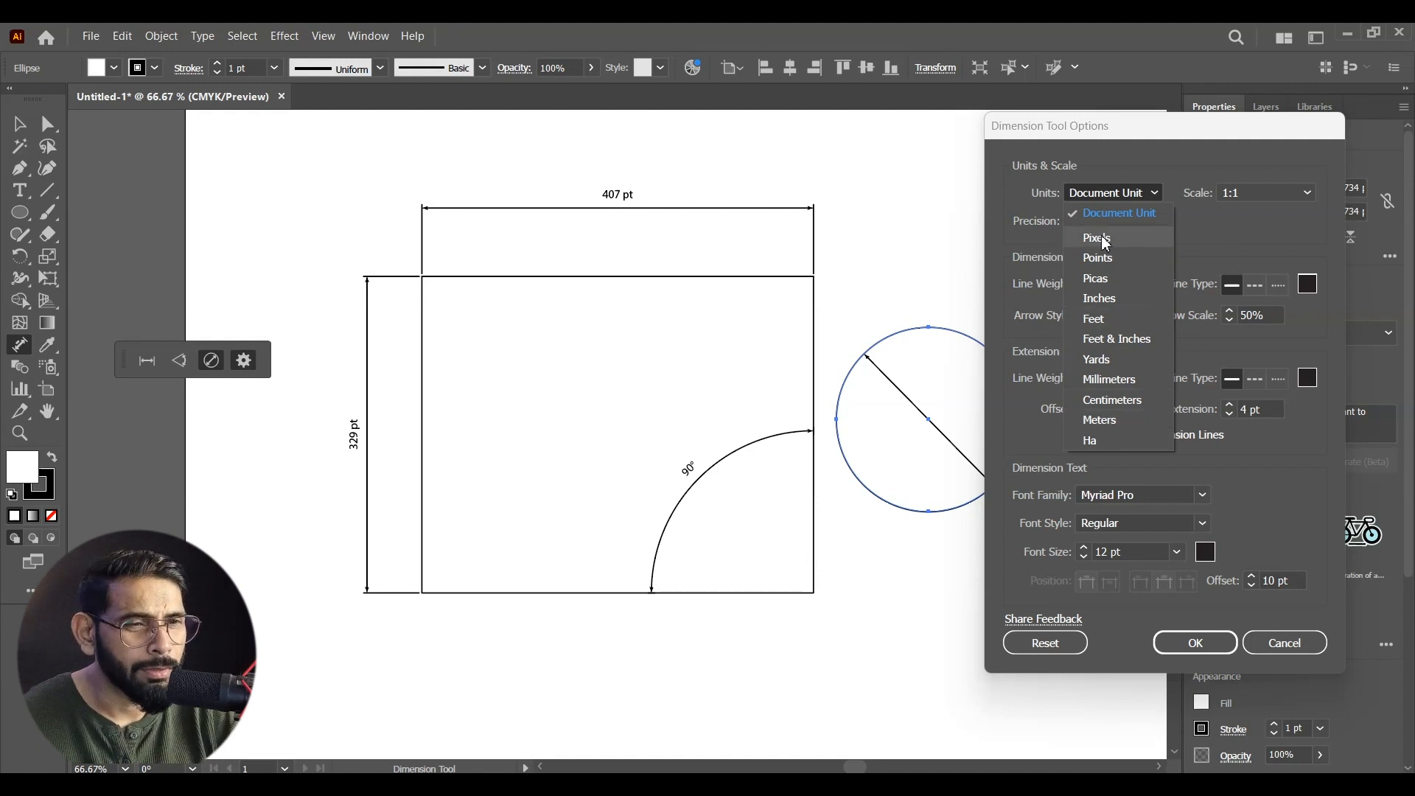
left_click(1112, 404)
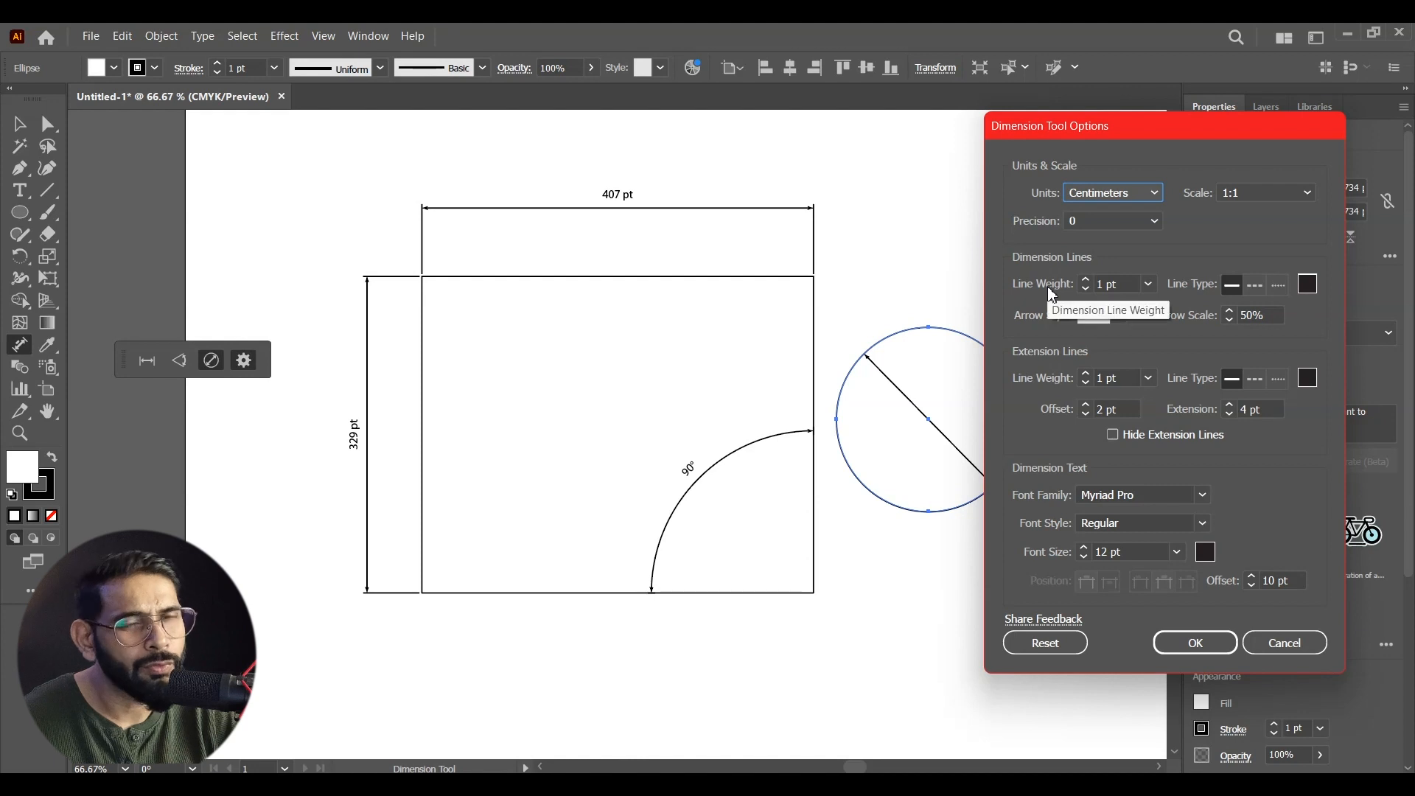
double_click(1099, 284)
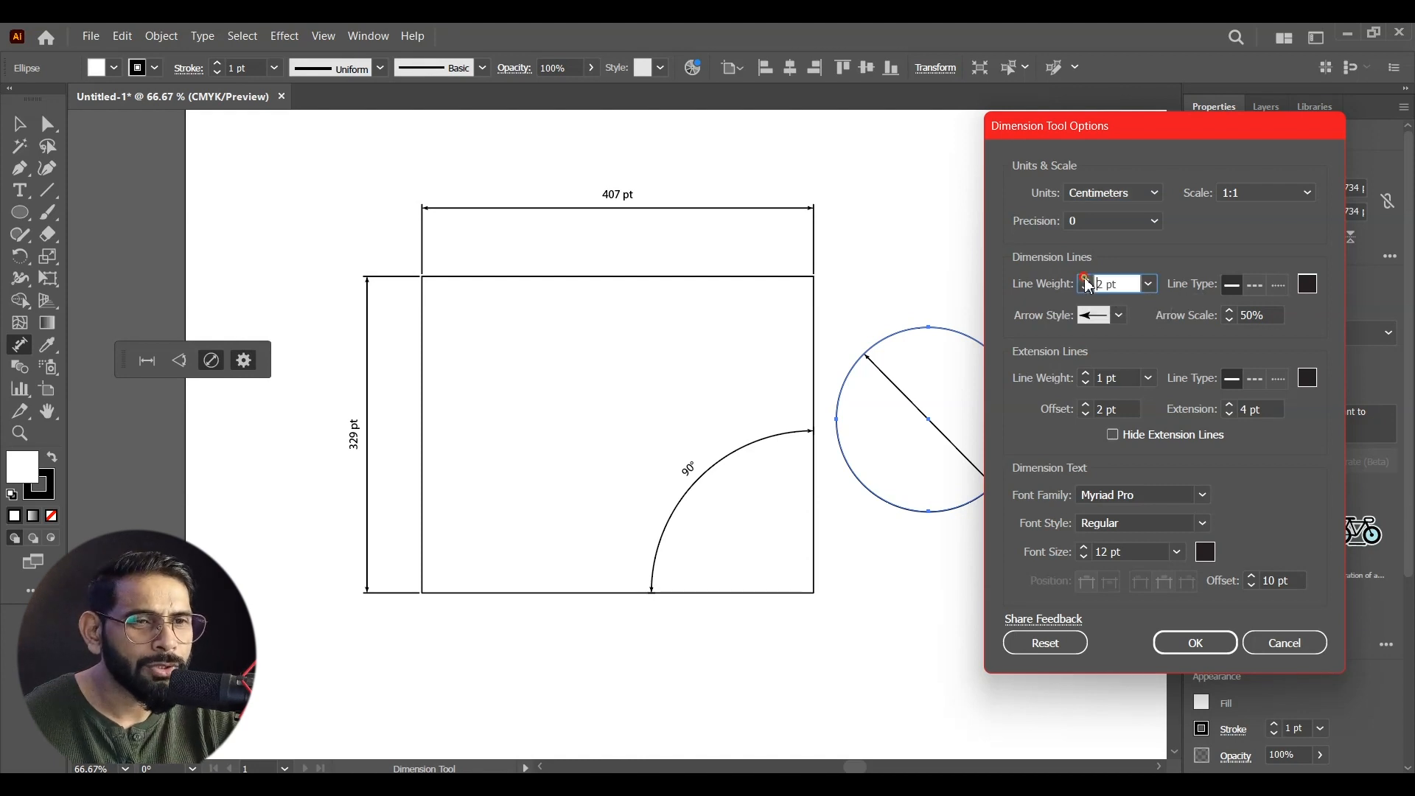
type("5")
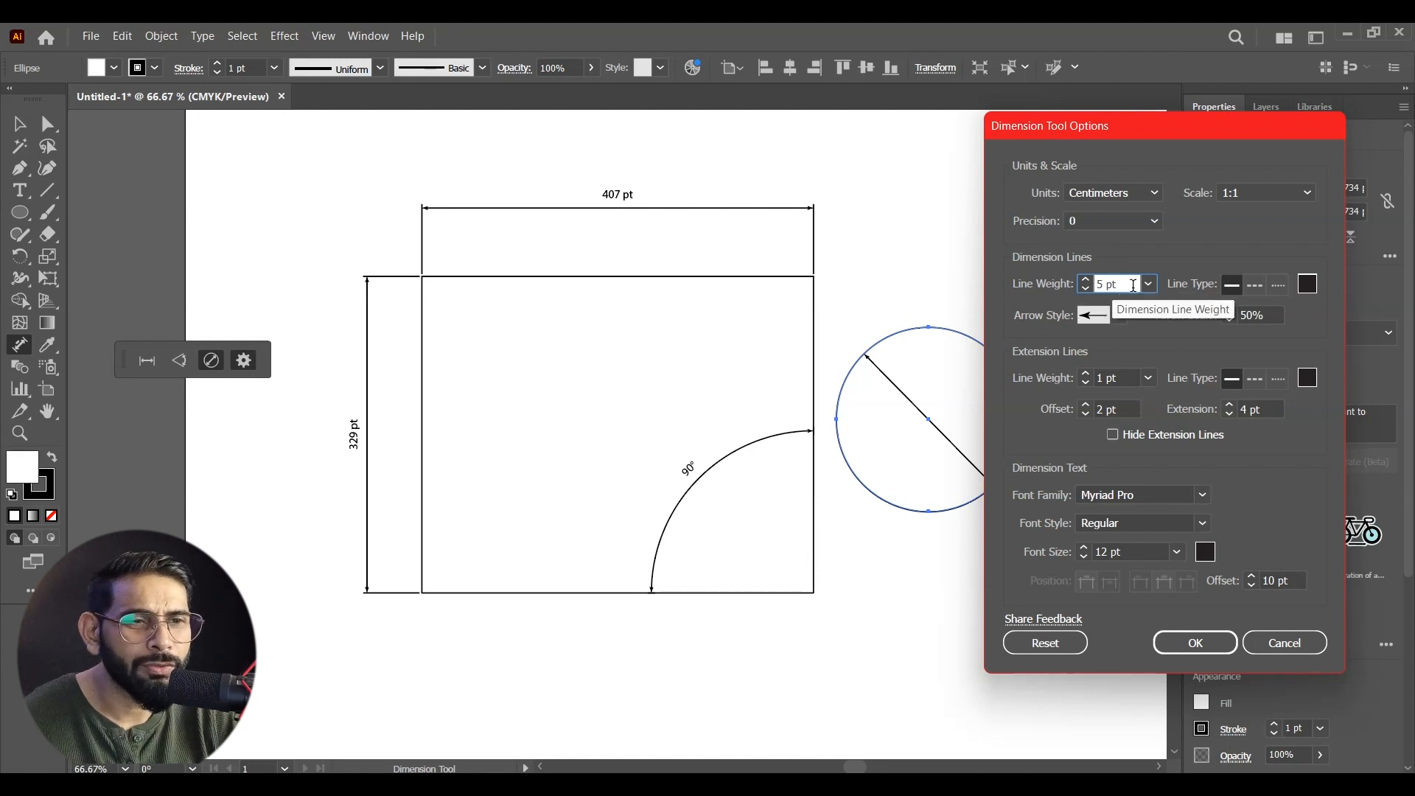
left_click(1092, 222)
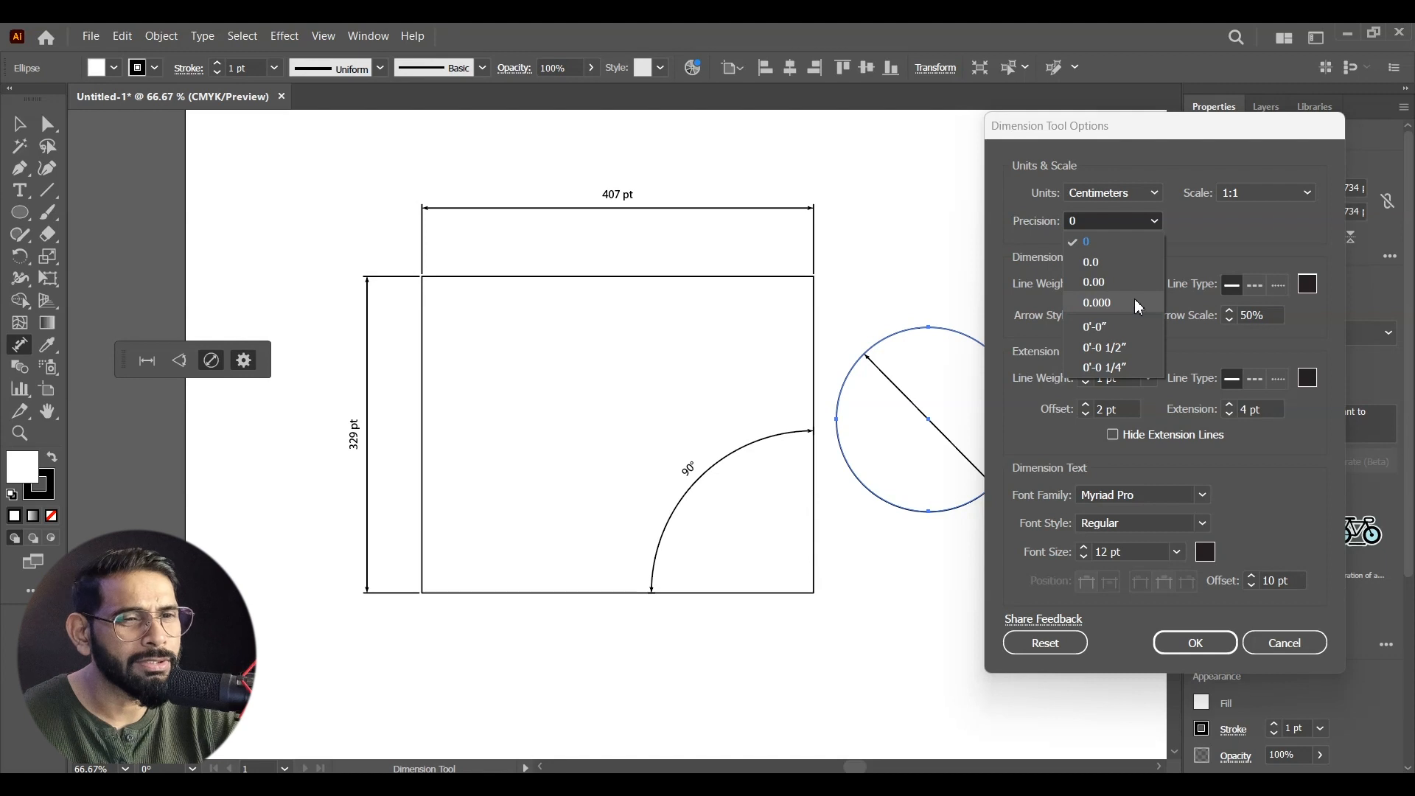
left_click(1092, 249)
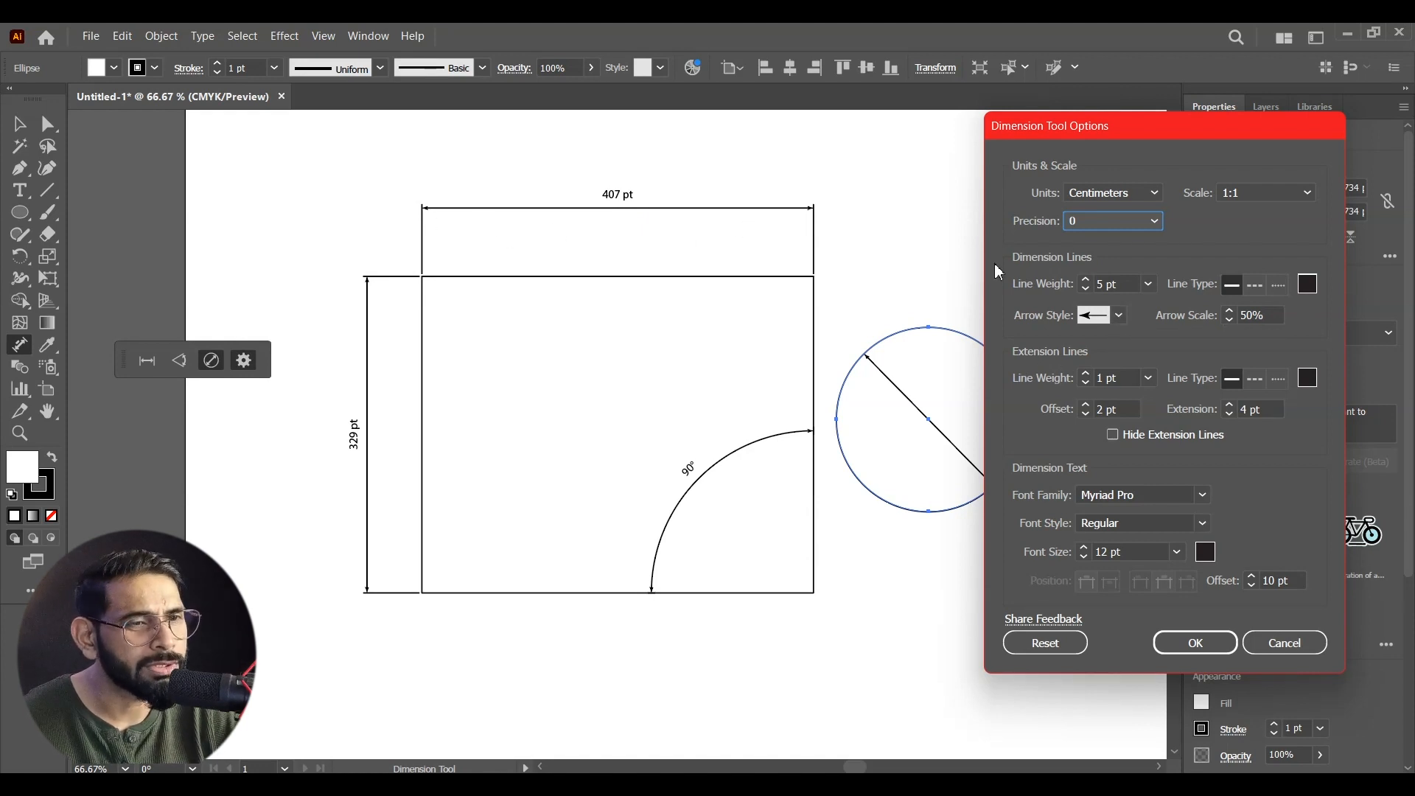
left_click(1118, 315)
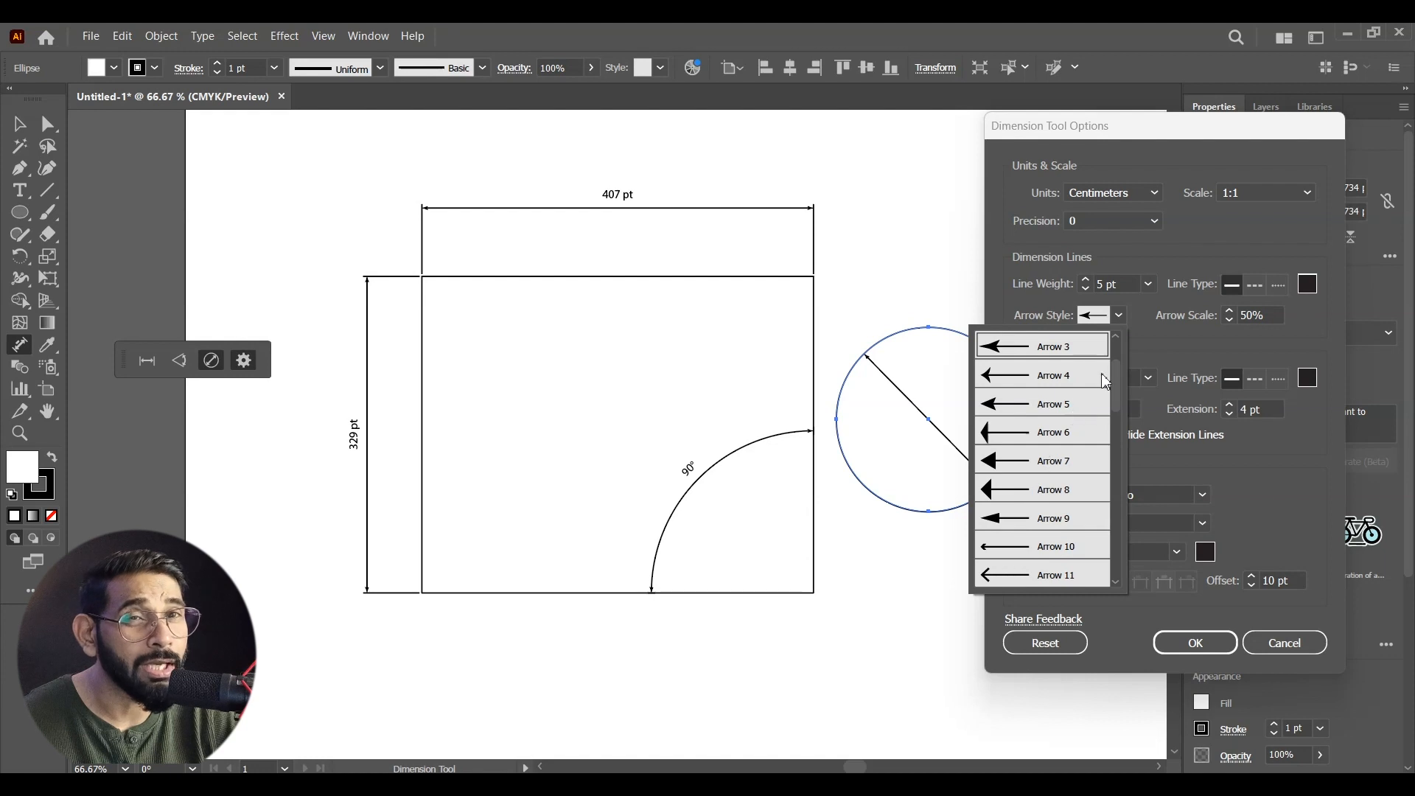
left_click(1154, 159)
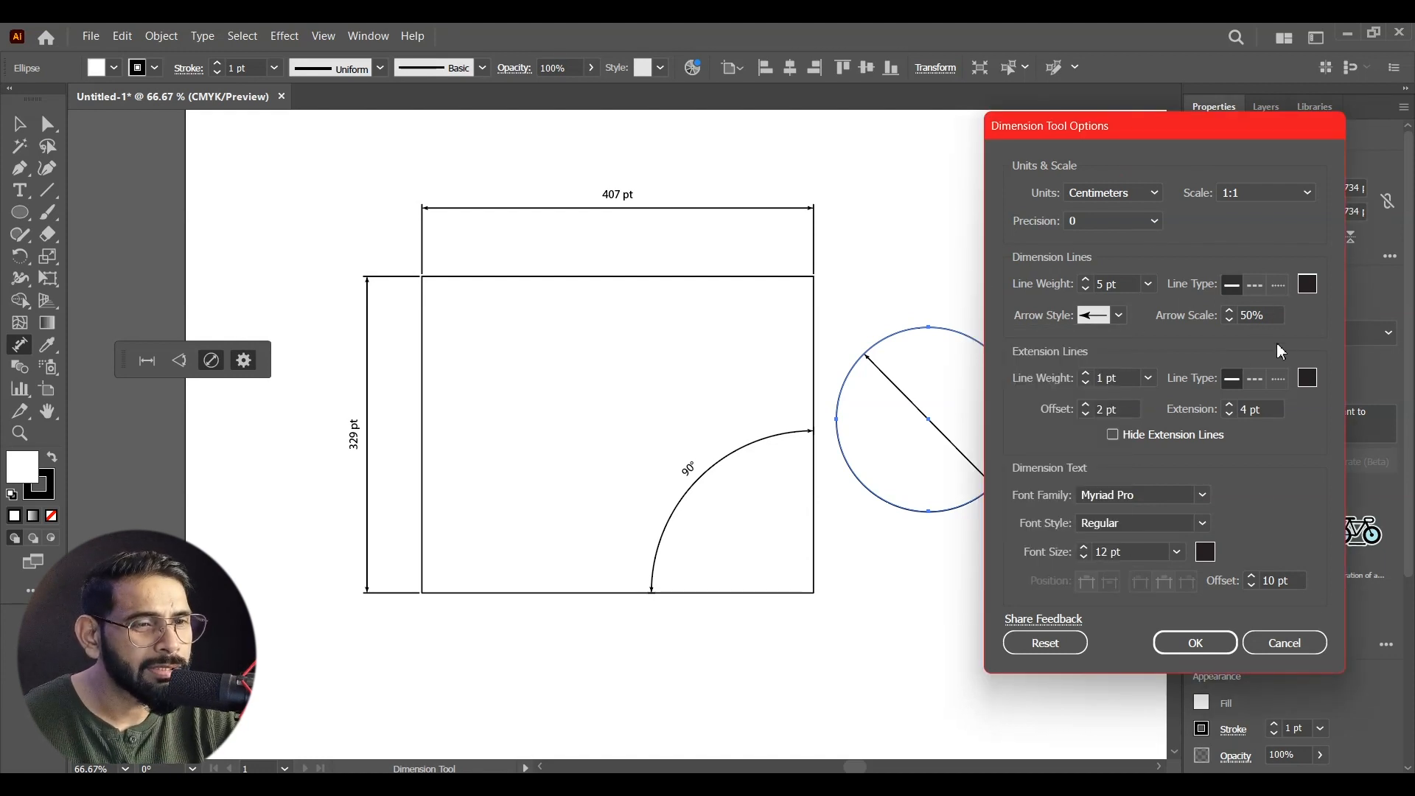
Set the dimension text's font size to 22 pt and apply the dimension options.
left_click(1083, 546)
left_click(1083, 547)
left_click(1083, 546)
left_click(1083, 547)
left_click(1084, 547)
left_click(1083, 547)
left_click(1084, 547)
left_click(1083, 546)
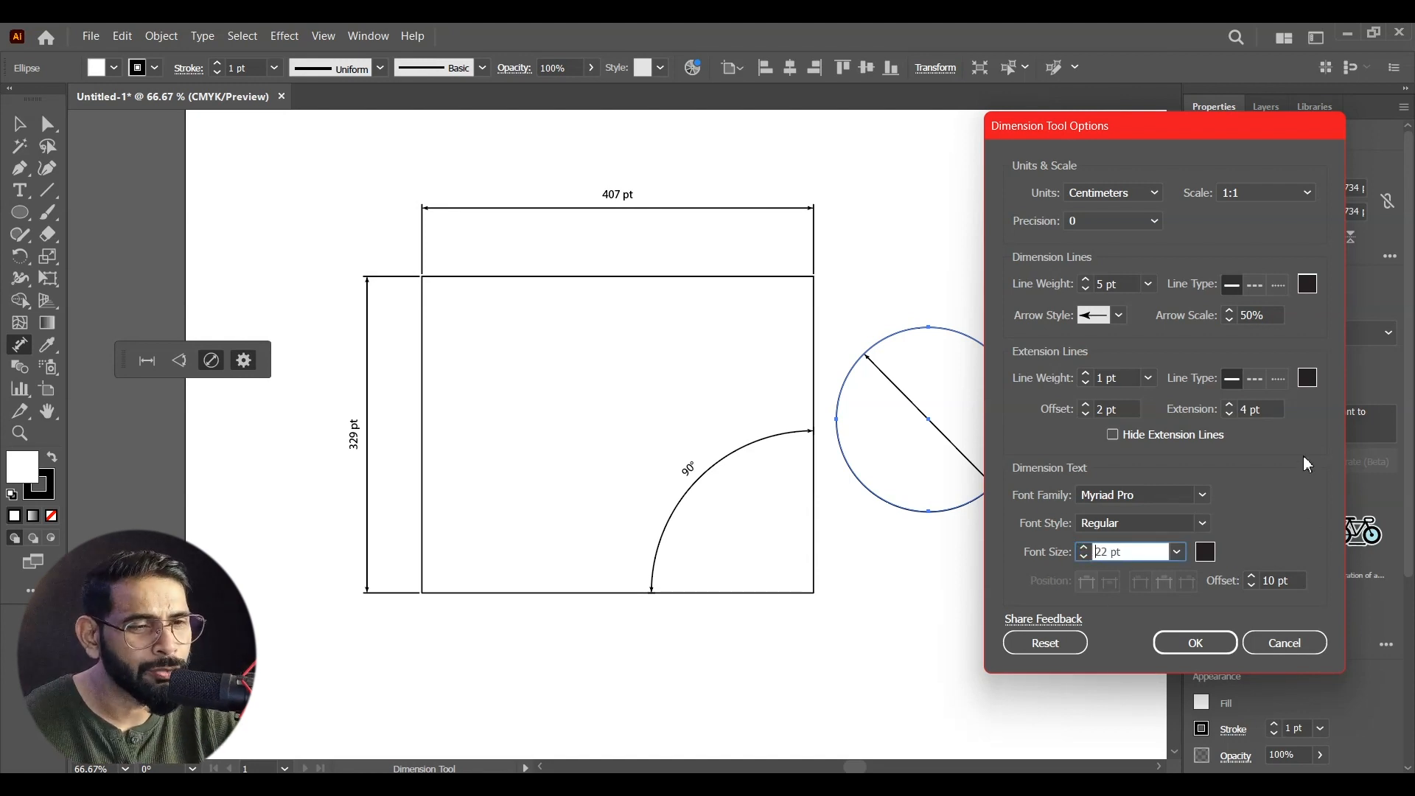
left_click(1195, 642)
left_click_drag(550, 343, 860, 288)
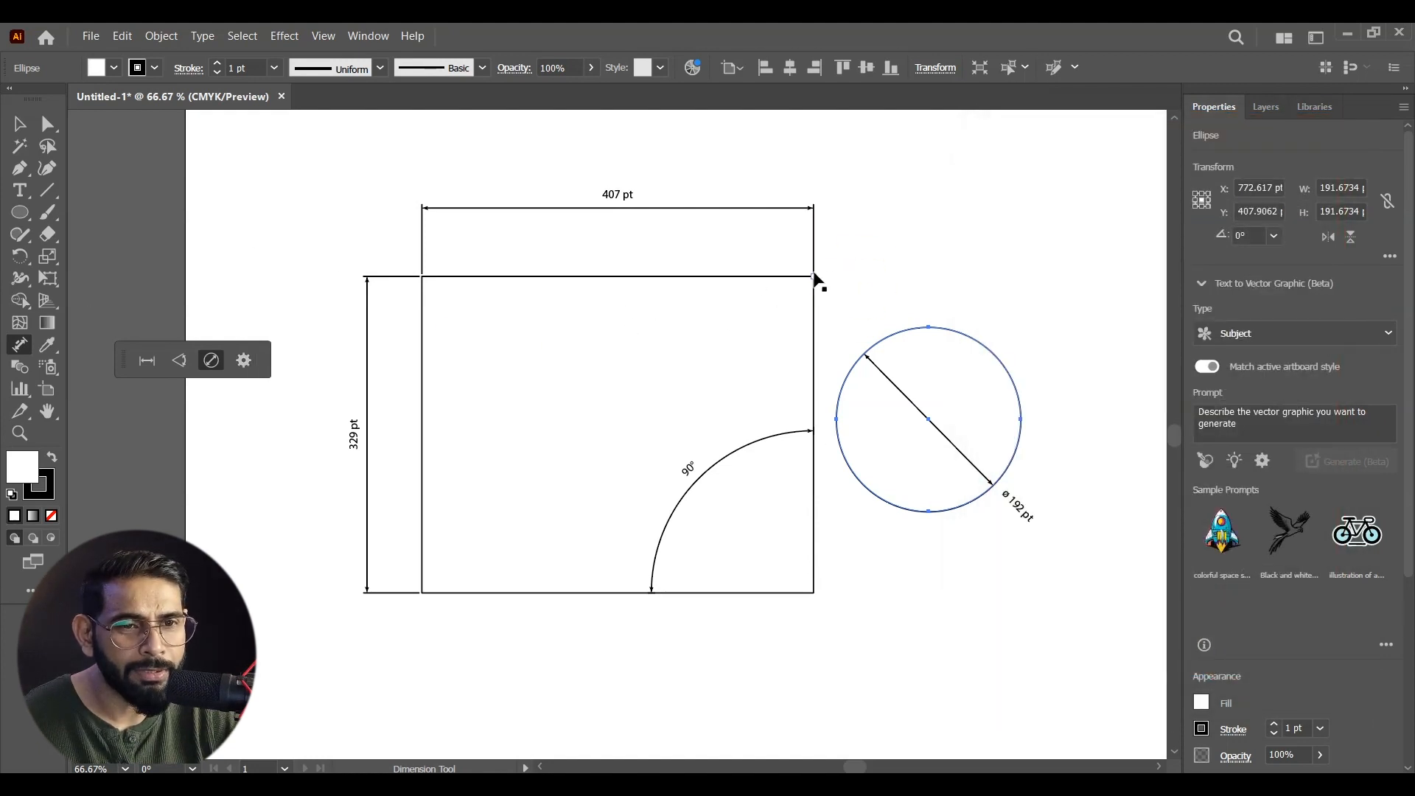
Add a vertical linear dimension along the rectangle's right edge, placed just outside it.
left_click(147, 363)
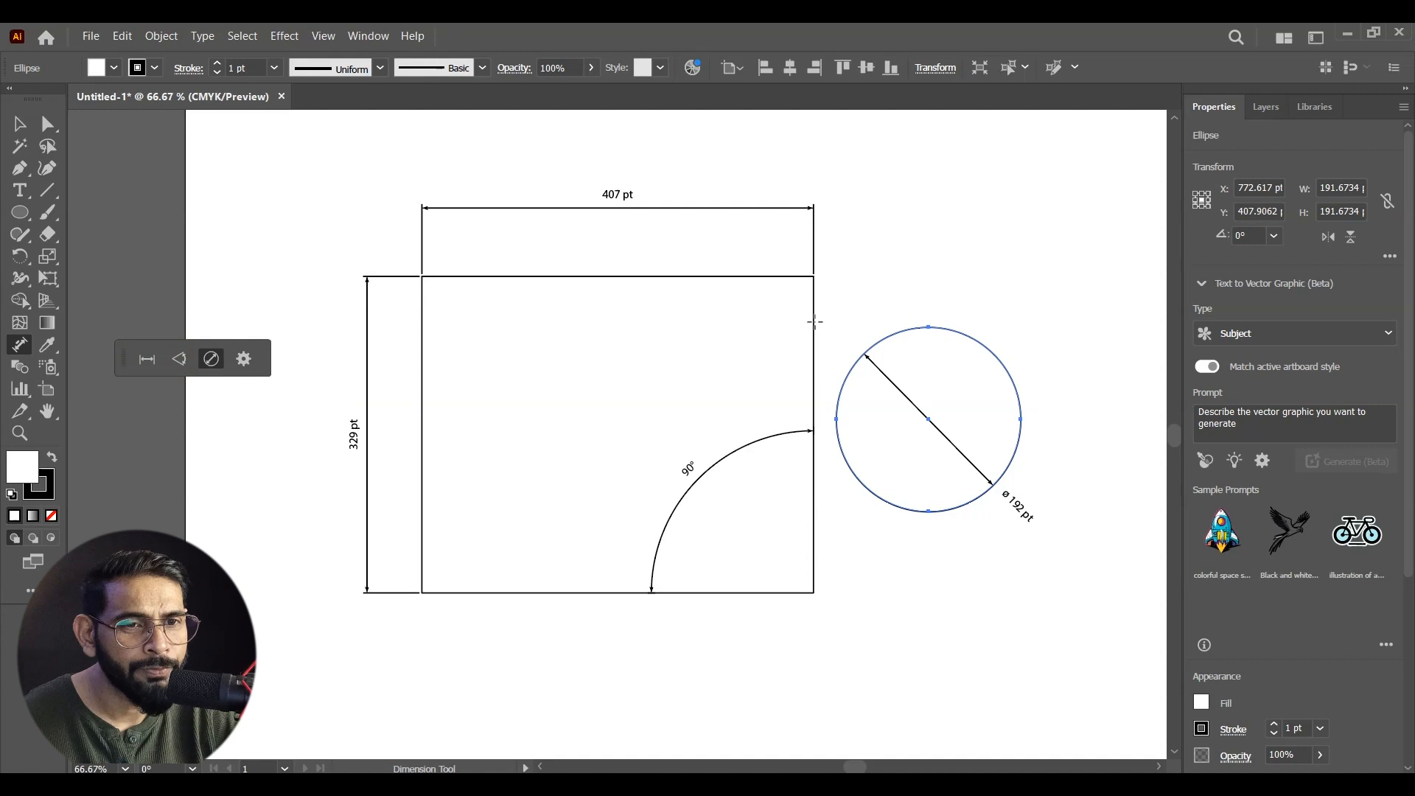
left_click(811, 587)
left_click(897, 571)
left_click(148, 359)
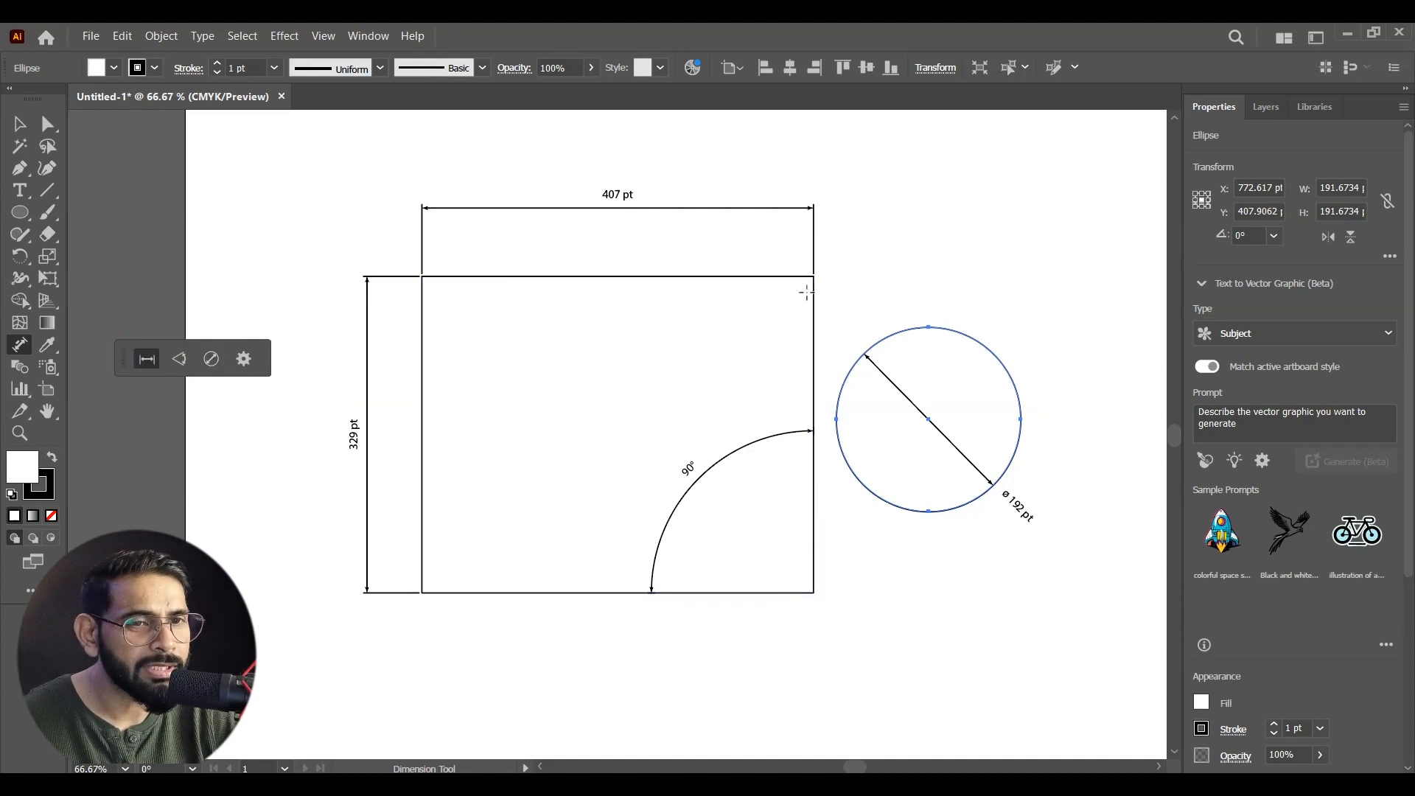
left_click(819, 592)
left_click(862, 546)
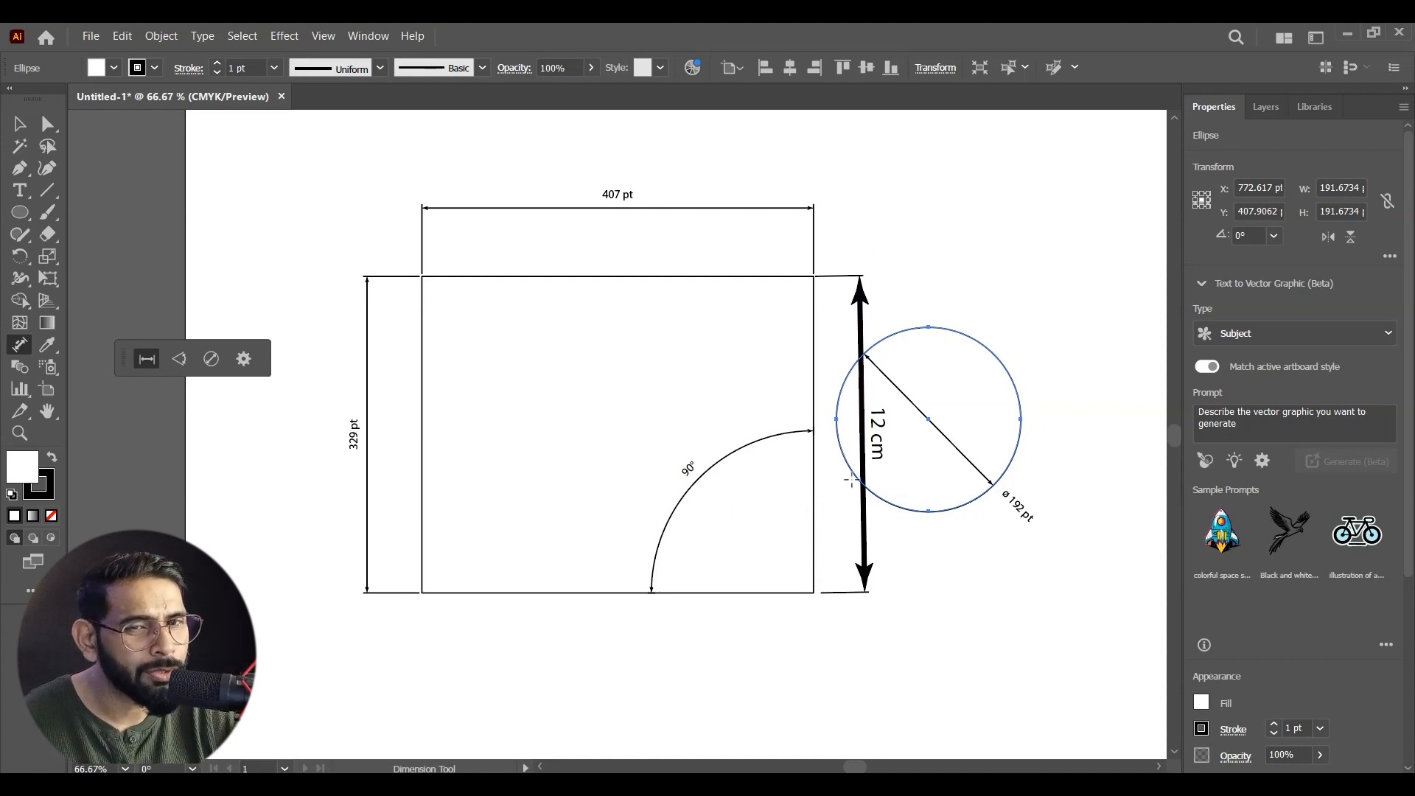
Set the dimension line weight to 3 pt and place a freehand diagonal linear dimension about 20 cm long across the rectangle.
left_click(243, 360)
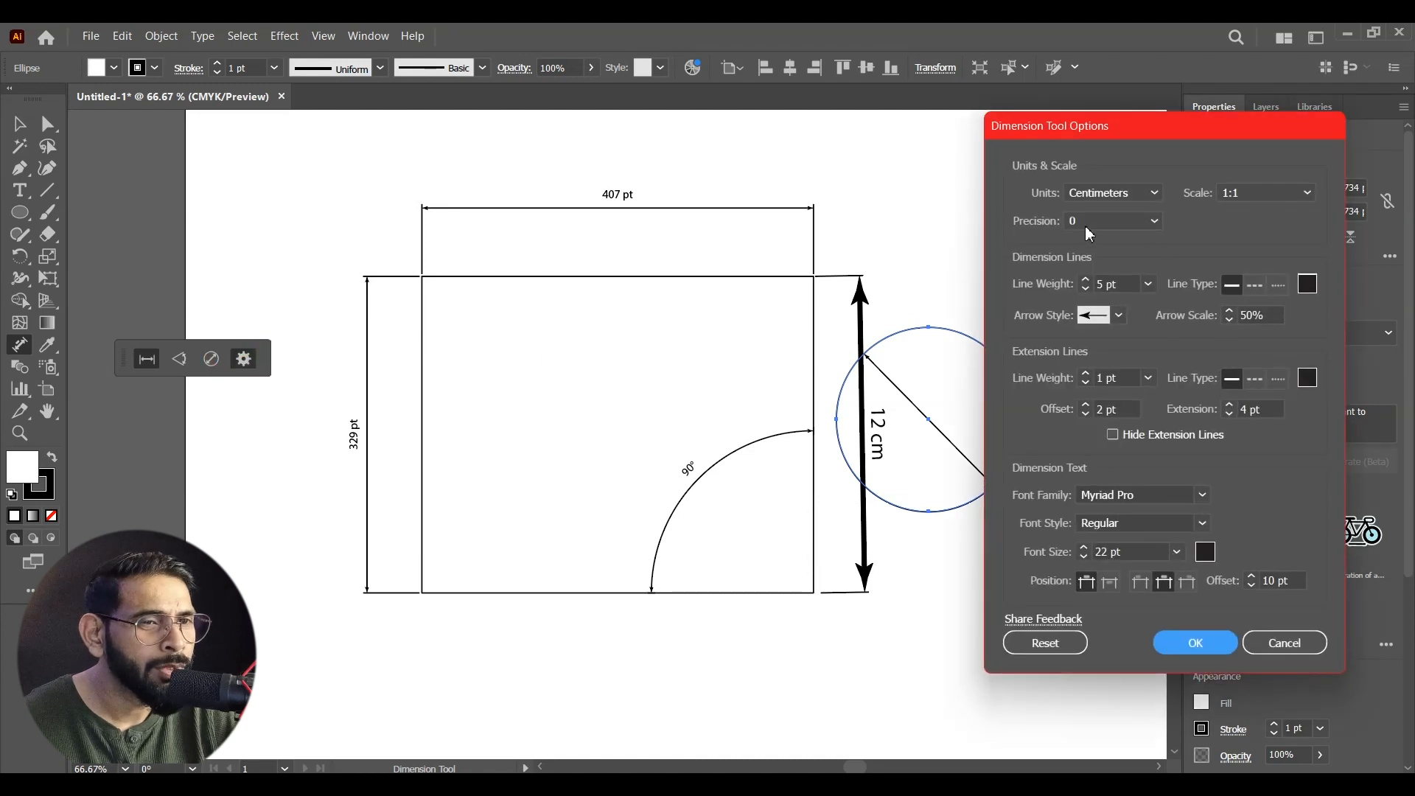
double_click(1102, 284)
type("3")
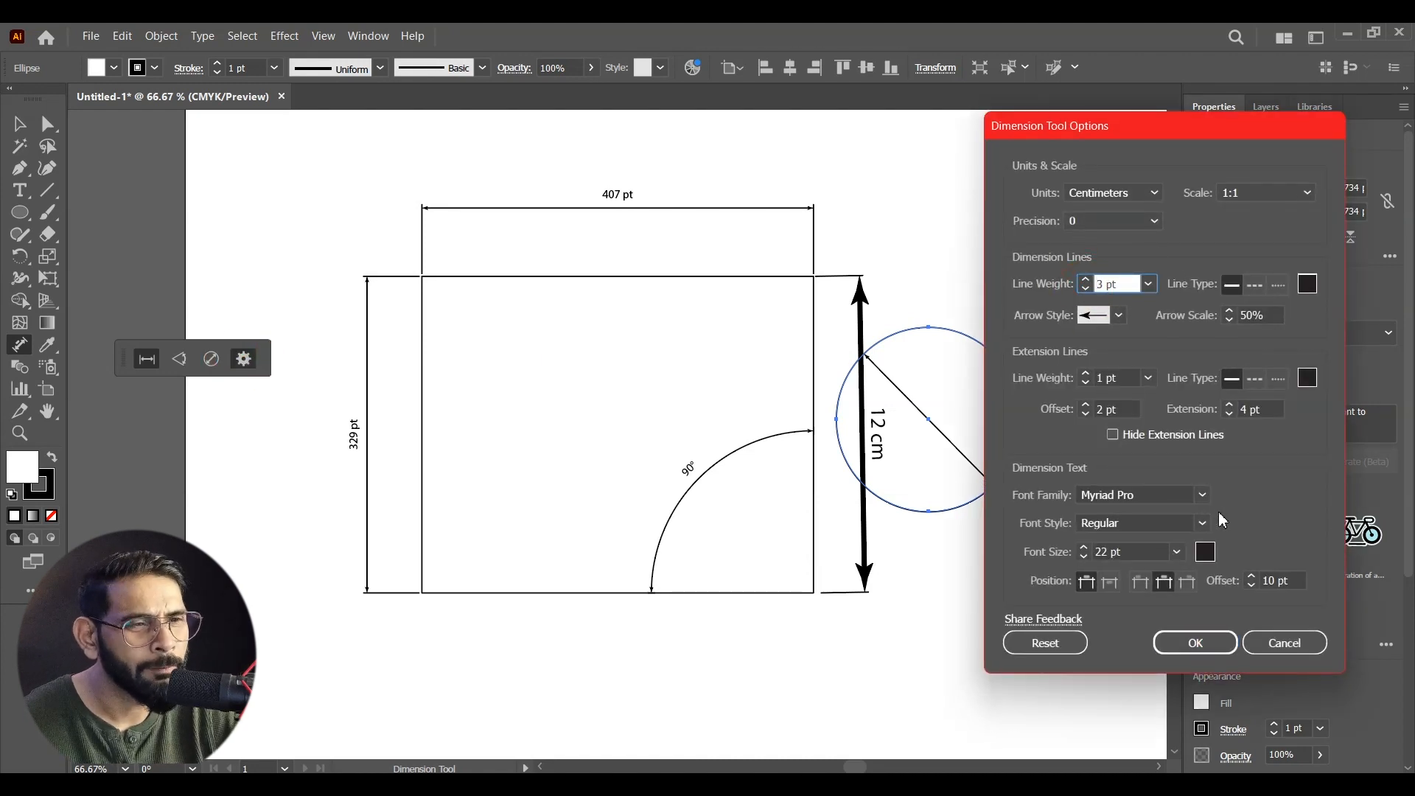
left_click(1196, 643)
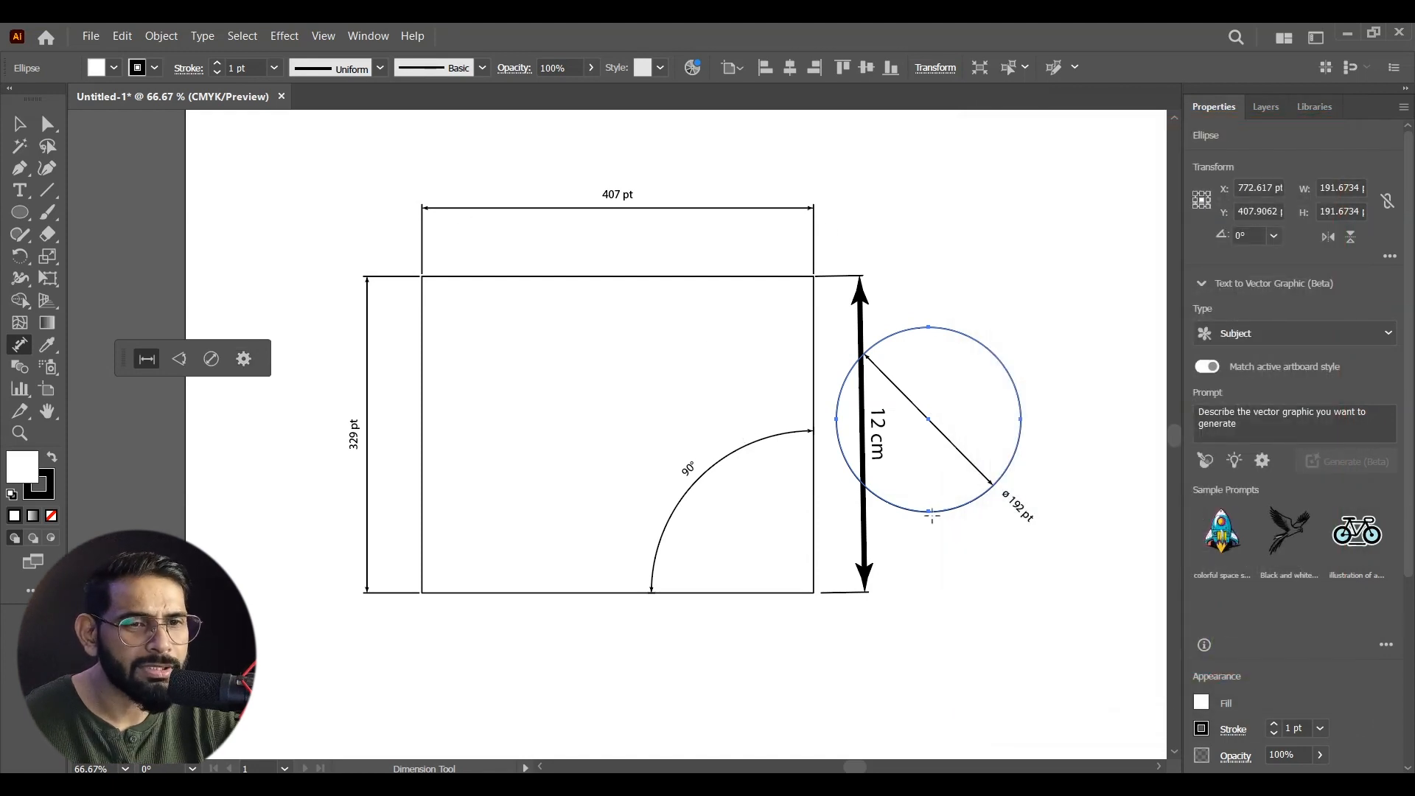
left_click_drag(956, 258, 515, 554)
left_click(693, 368)
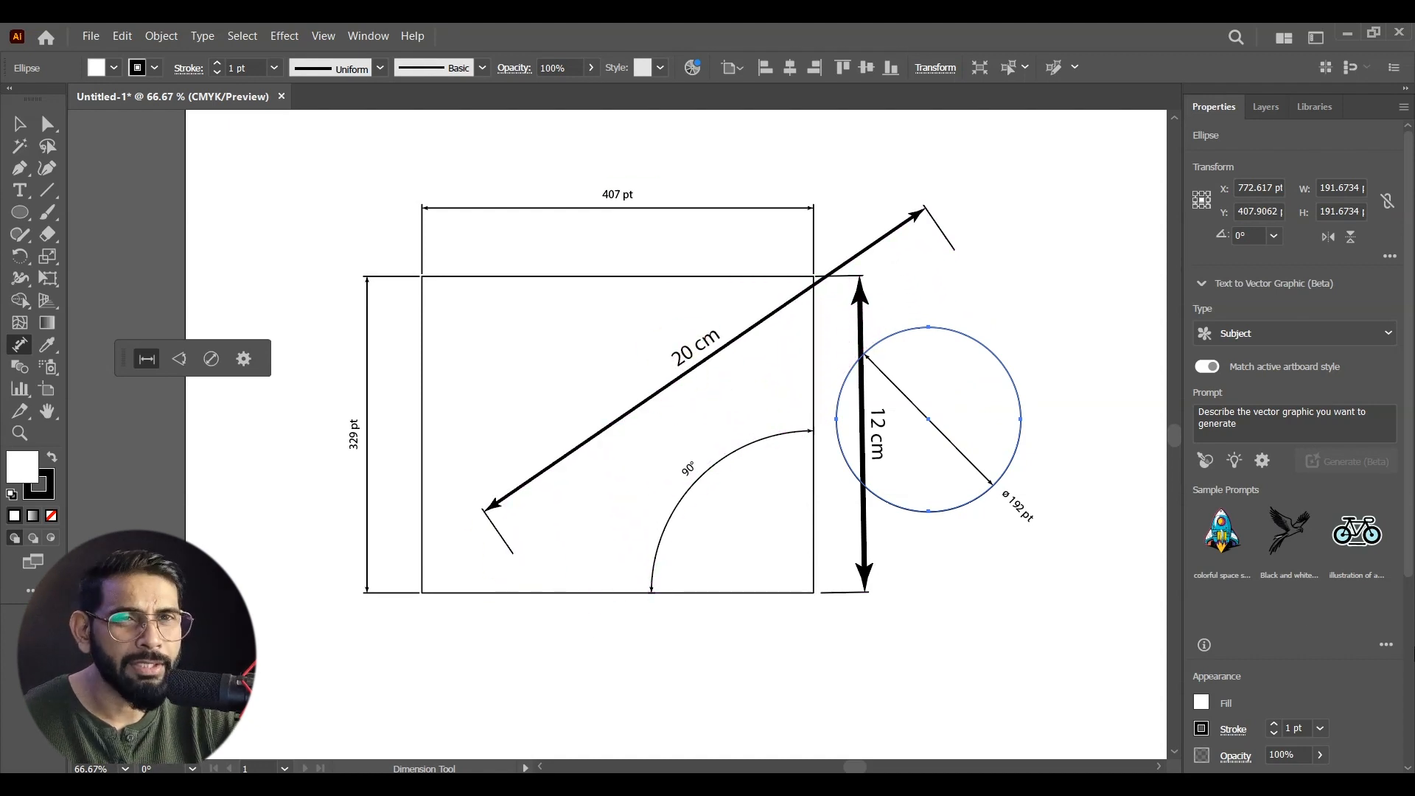
Select all the shapes and dimensions on the artboard and delete them.
left_click(19, 124)
left_click_drag(297, 150, 1168, 748)
left_click(740, 699)
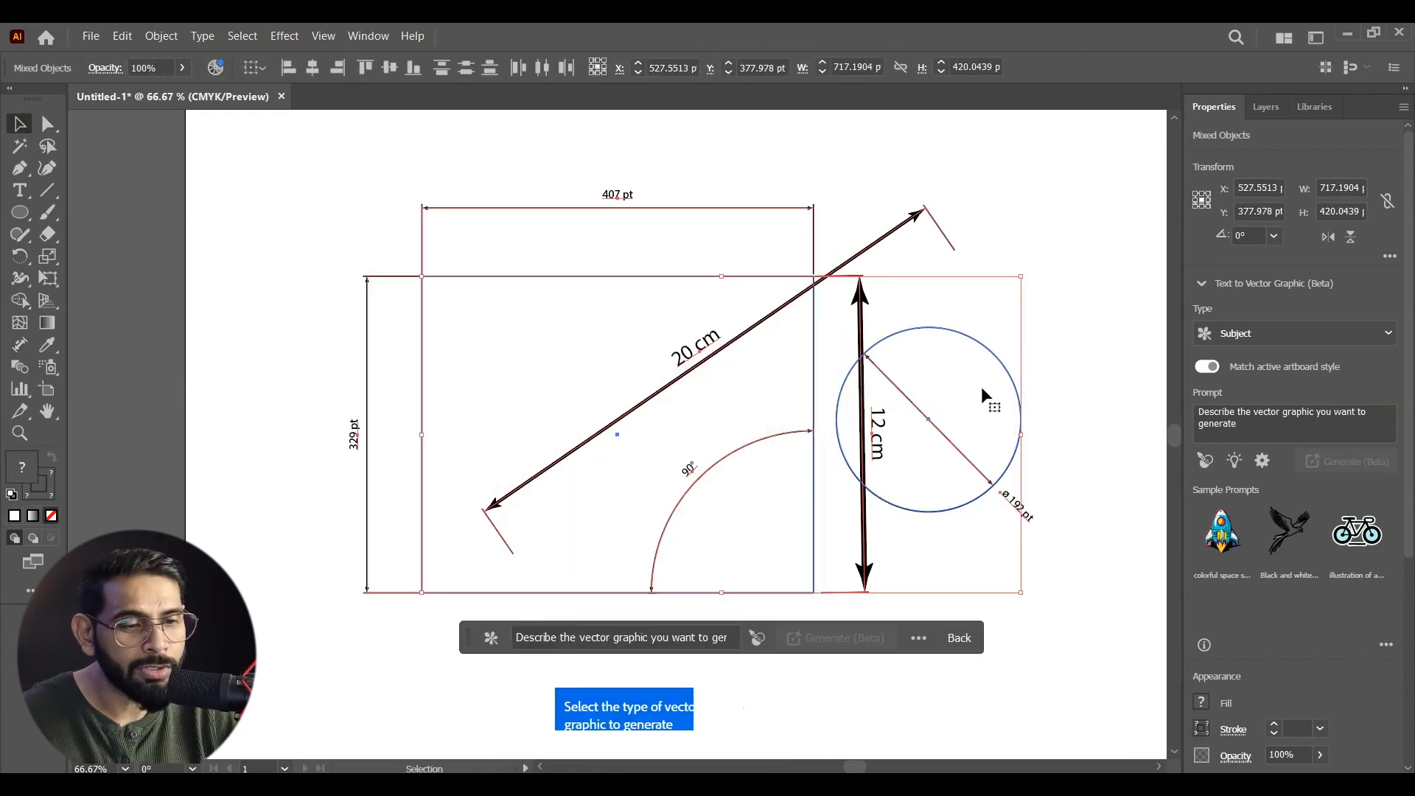
key("Delete")
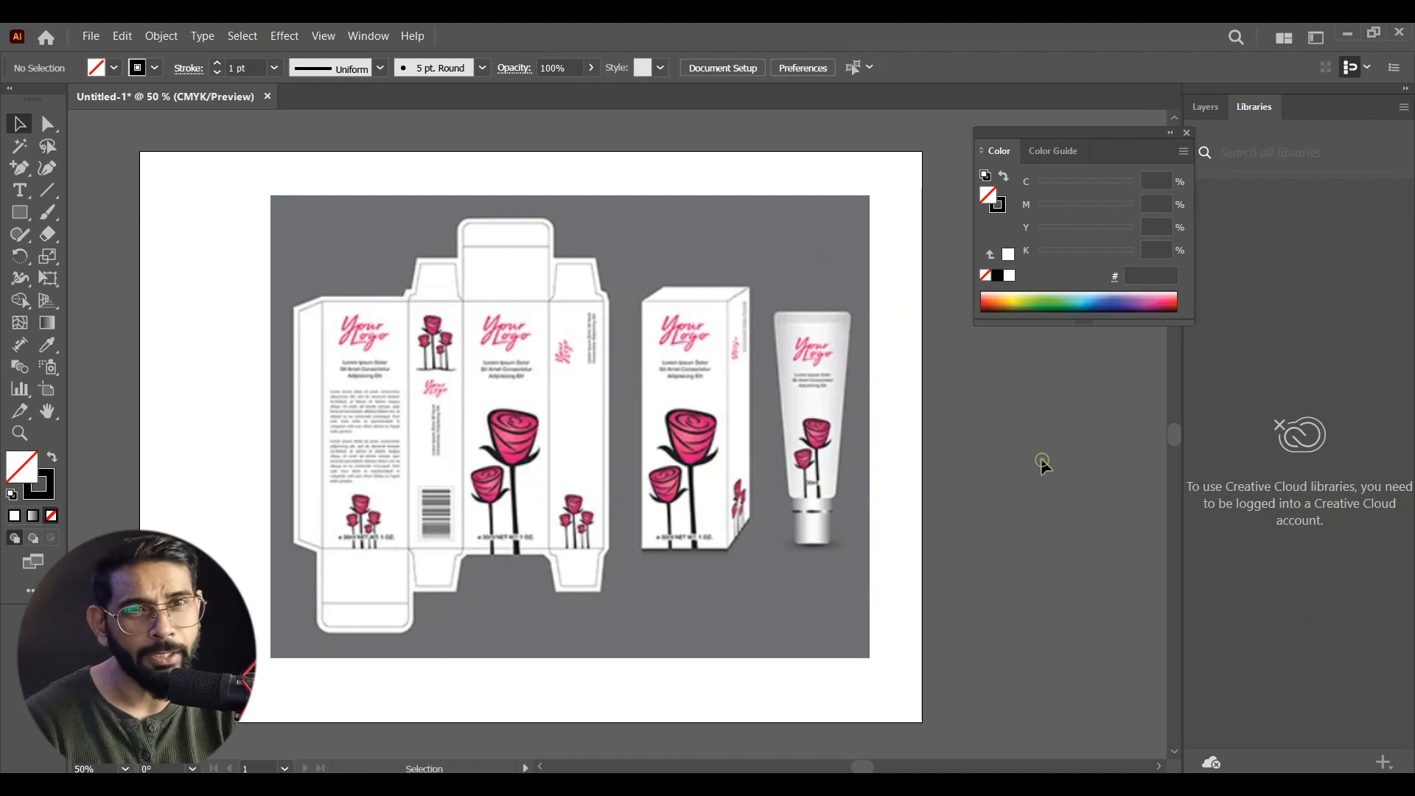
mouse_move(764, 400)
left_mouse_down()
mouse_move(736, 411)
mouse_move(791, 408)
left_mouse_up()
key("space")
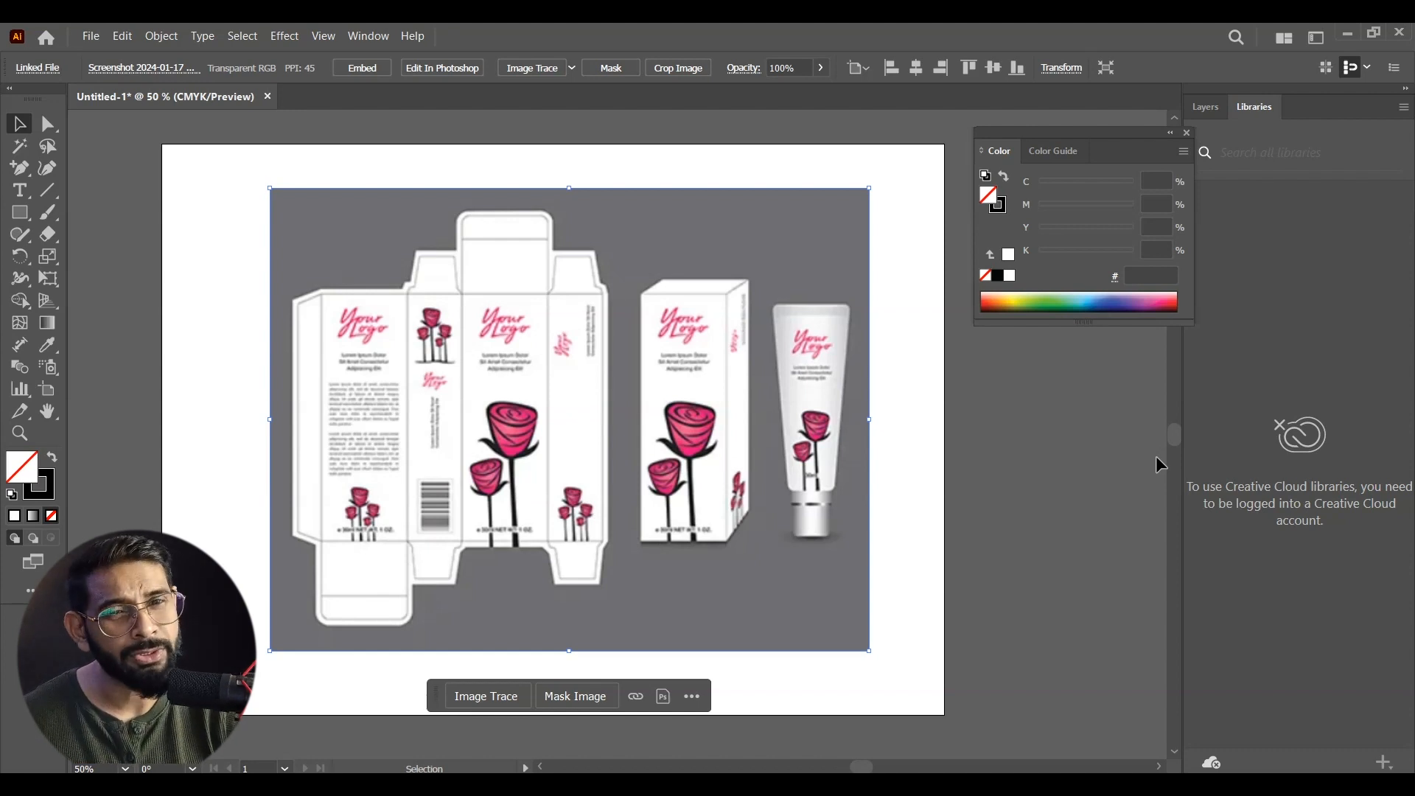
key("ctrl+shift+a")
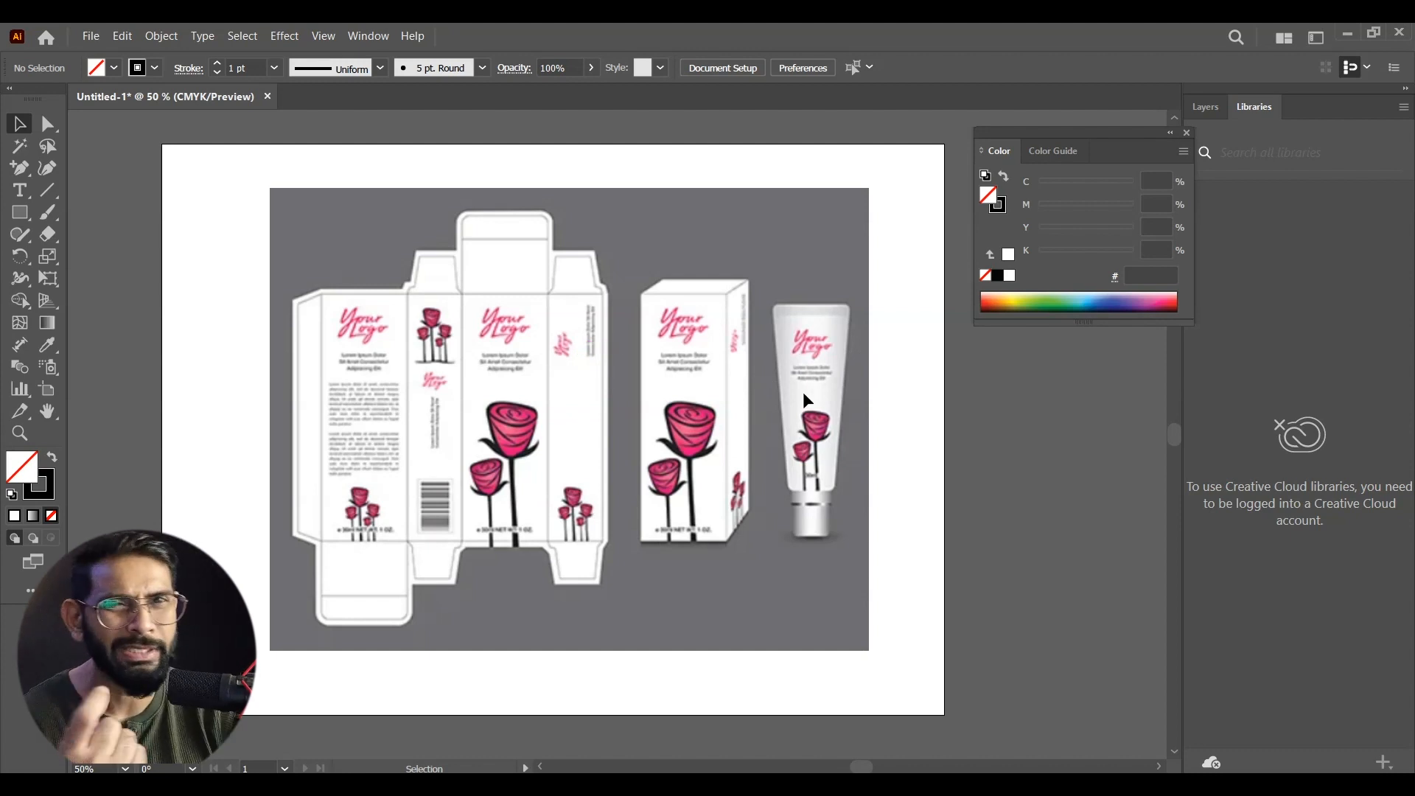
Start tracing the flat box template's outline with the Pen tool, from the notch above the barcode panel along the text panel's top to the glue flap's outer corner.
key("ctrl+plus")
key("space")
left_click_drag(574, 410, 692, 435)
left_click(28, 166)
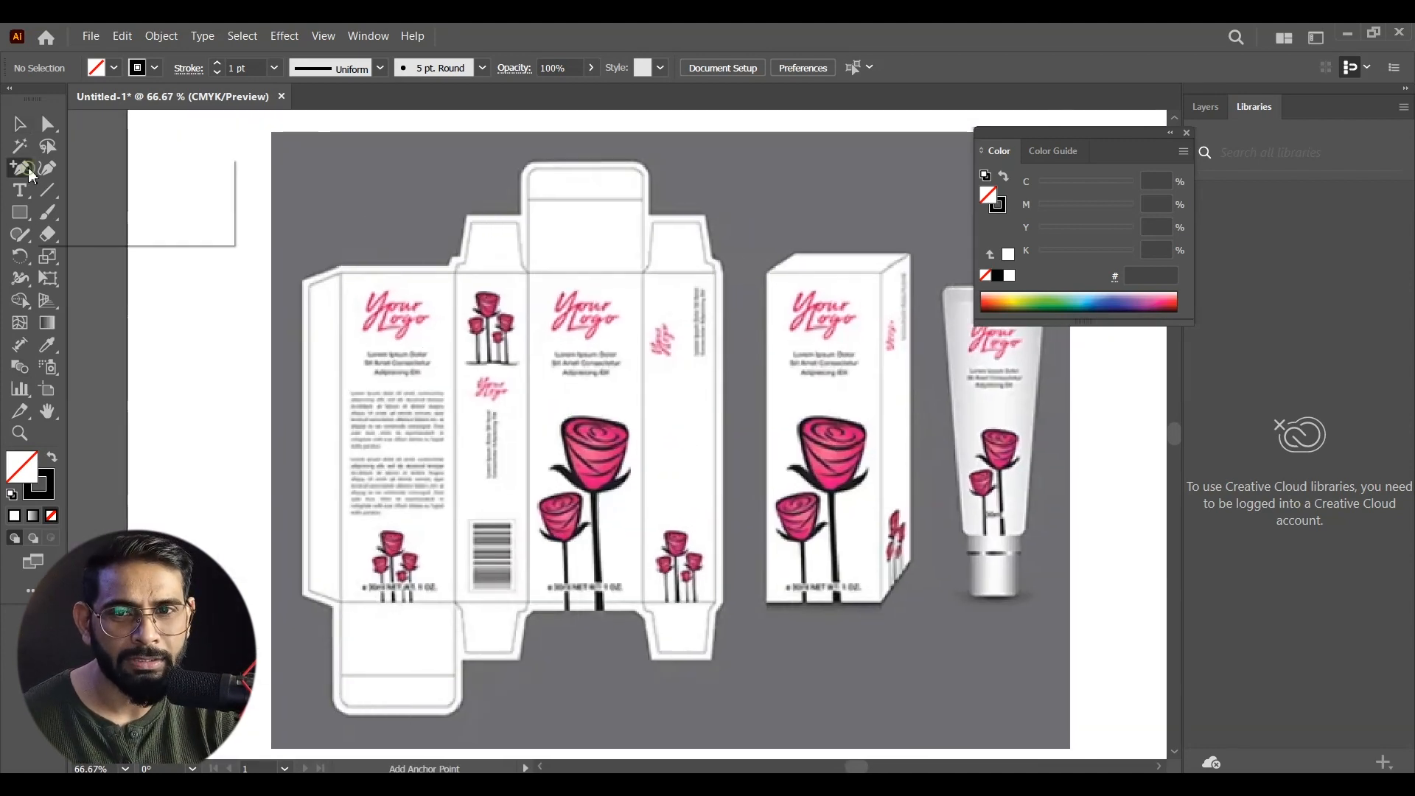
left_click(96, 168)
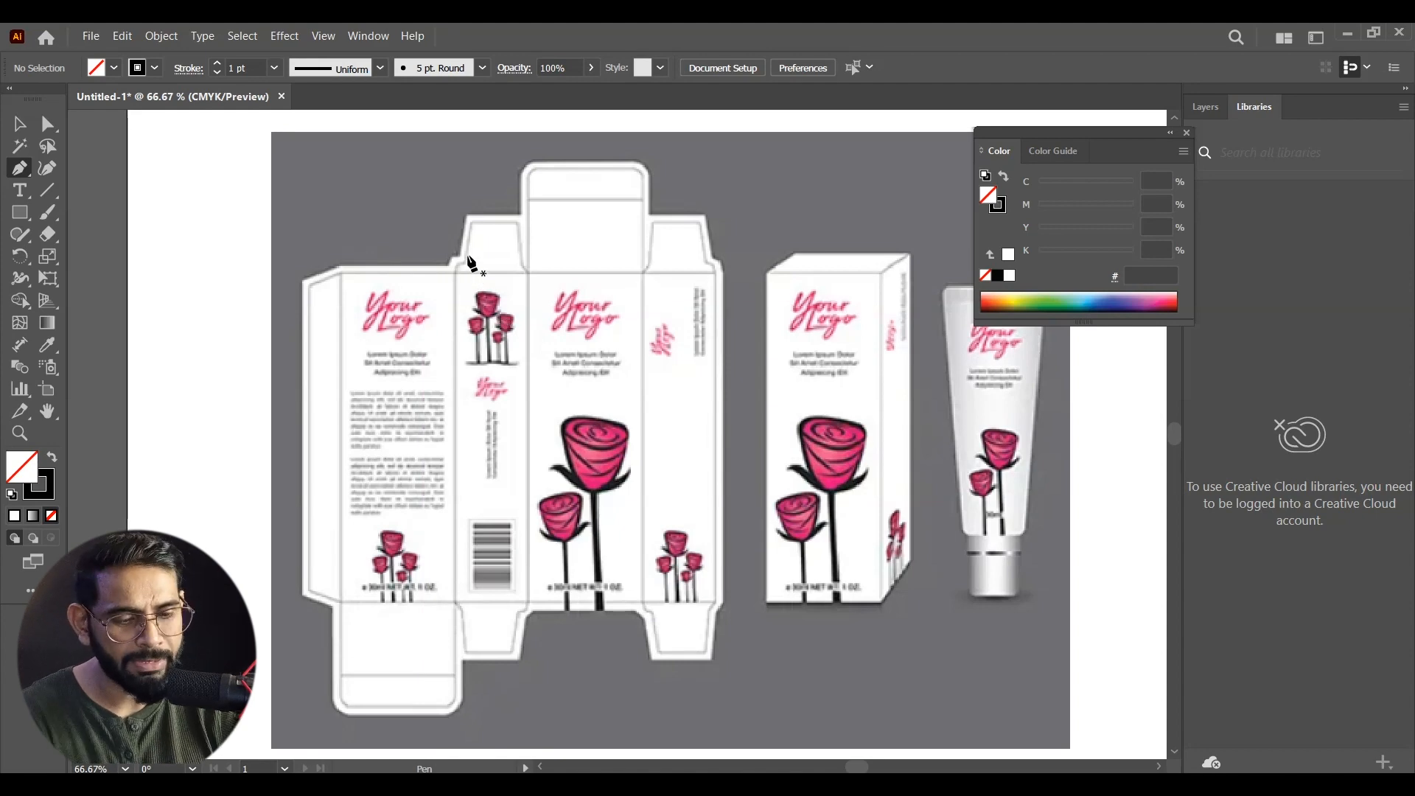
key("ctrl+plus")
left_click_drag(448, 244, 542, 304)
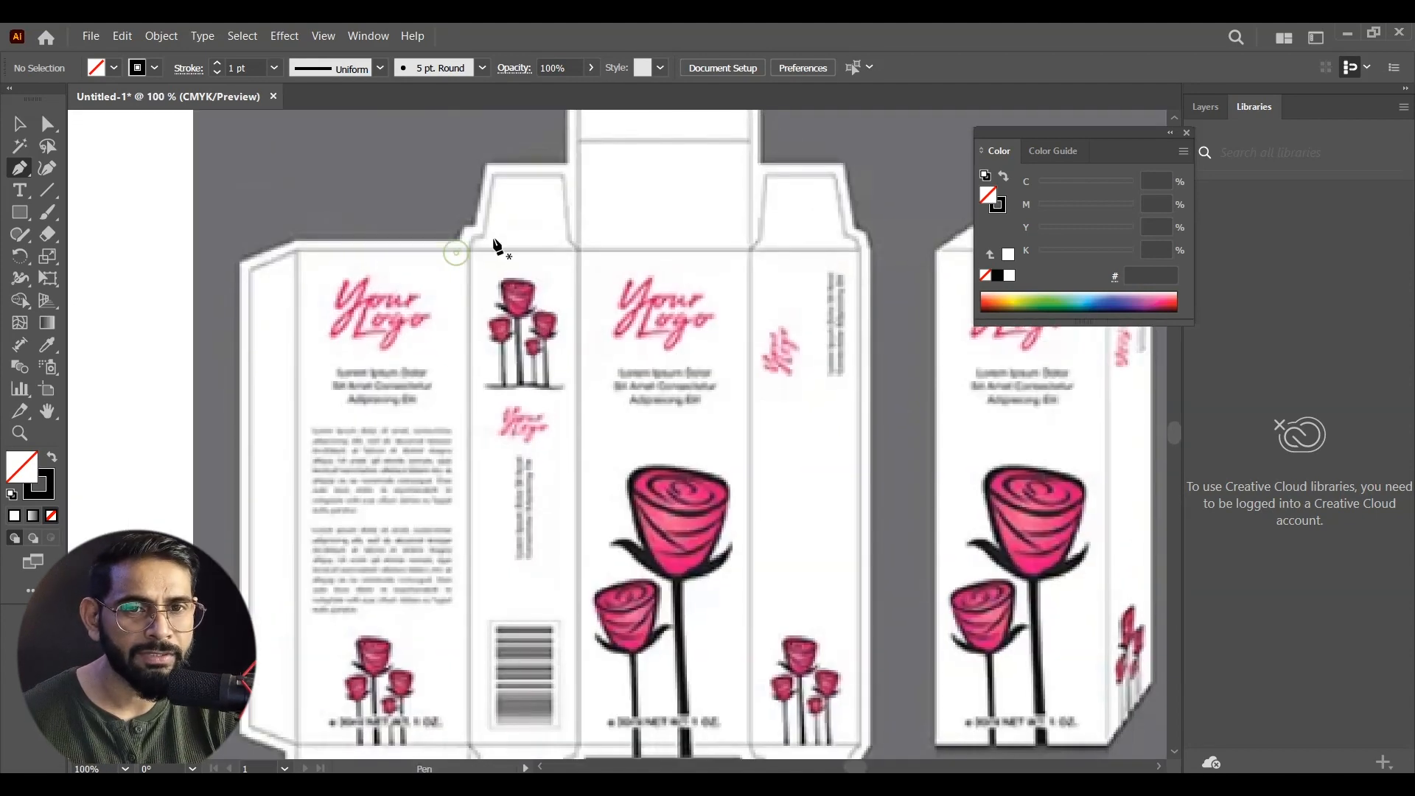
left_click(474, 226)
left_click(463, 226)
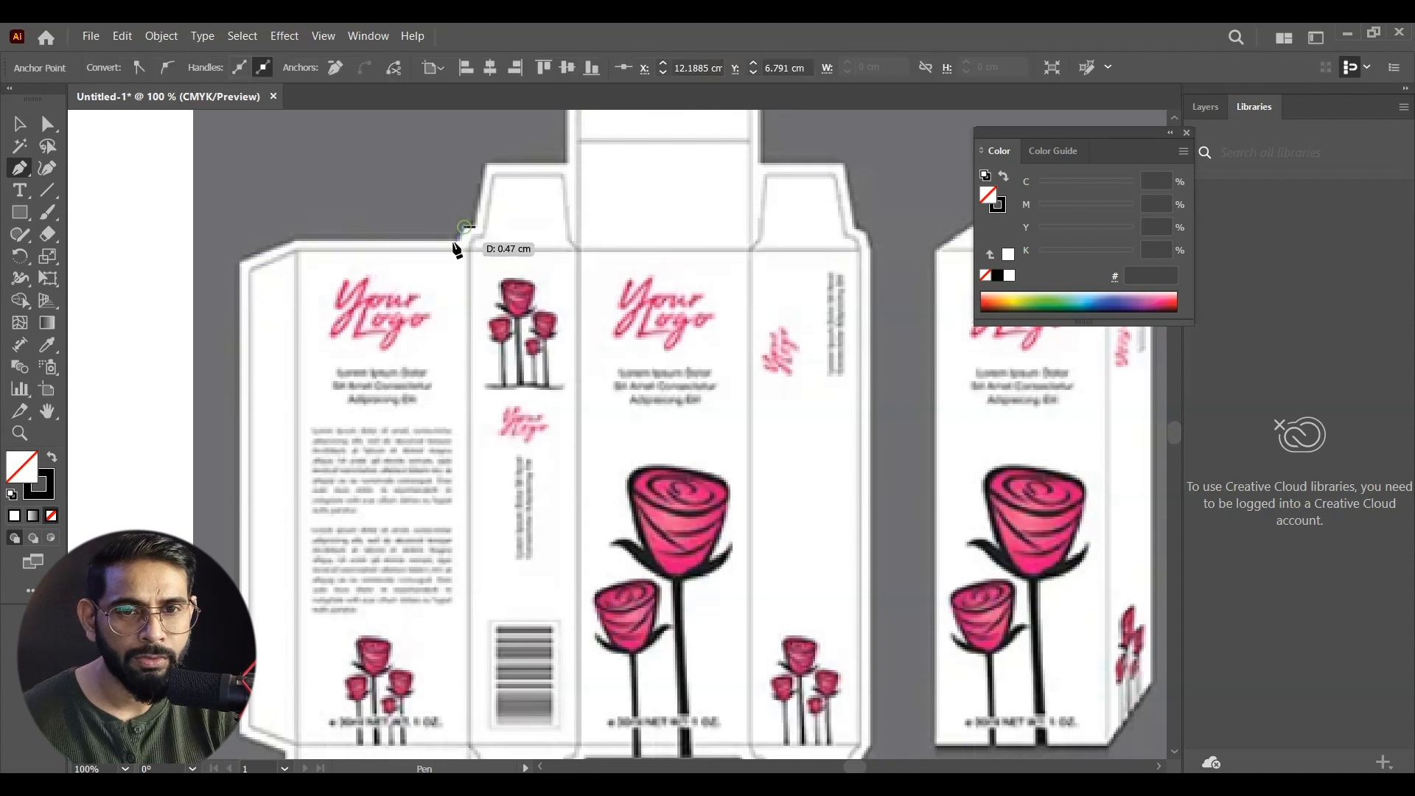
left_click(457, 239)
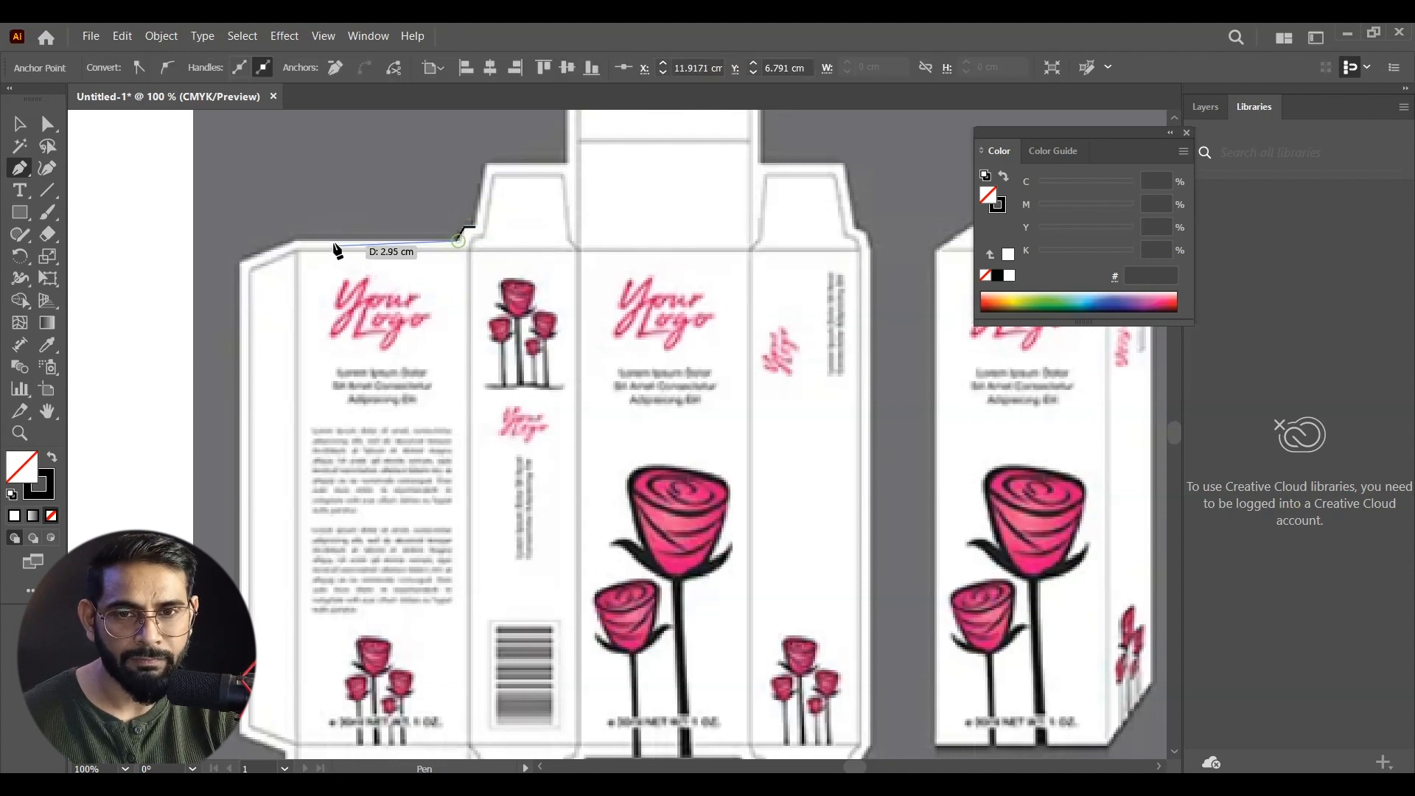
left_click(299, 242)
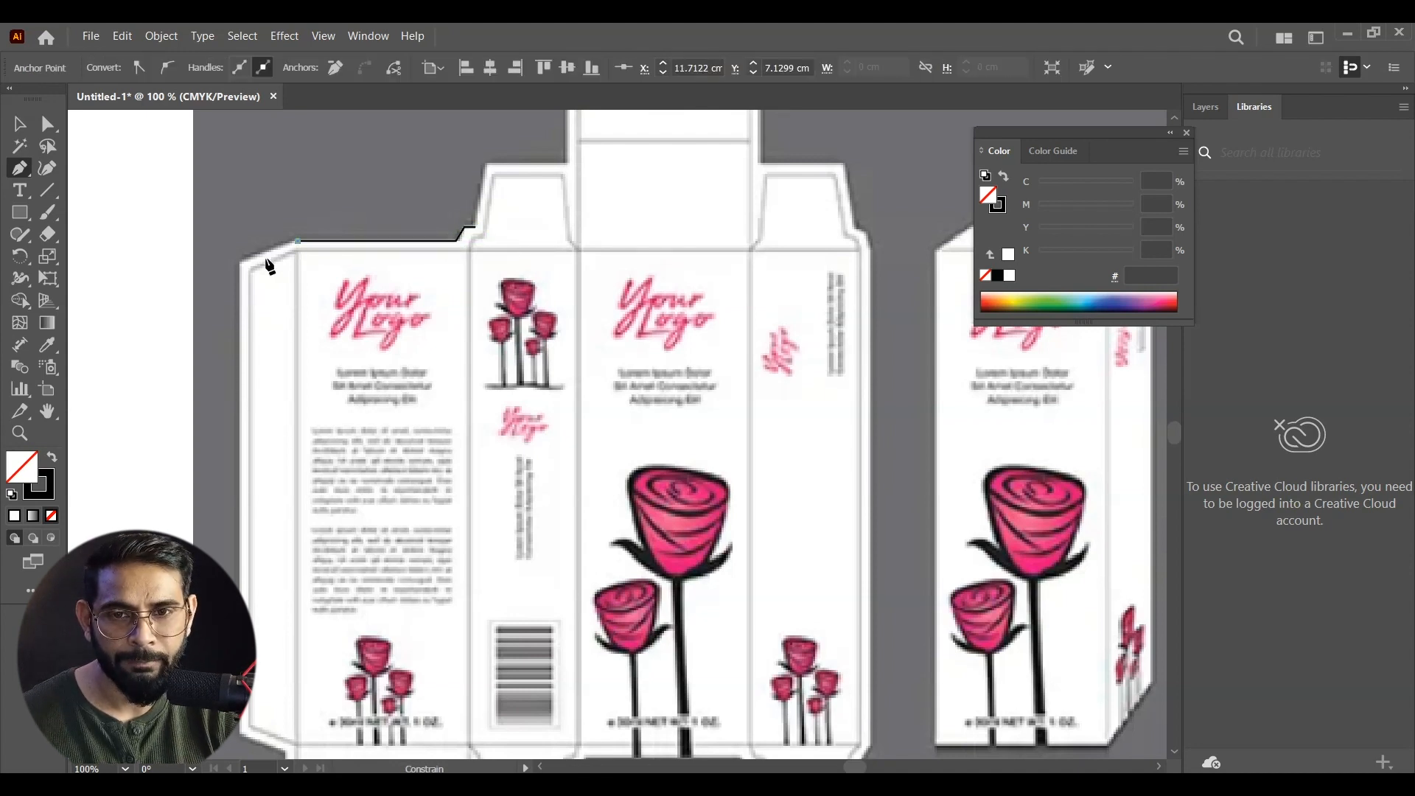
left_click(240, 261)
Continue the path down the glue flap's outer edge and around the large bottom flap with square corners, up to the small flap beside it.
scroll(413, 296, "down", 5)
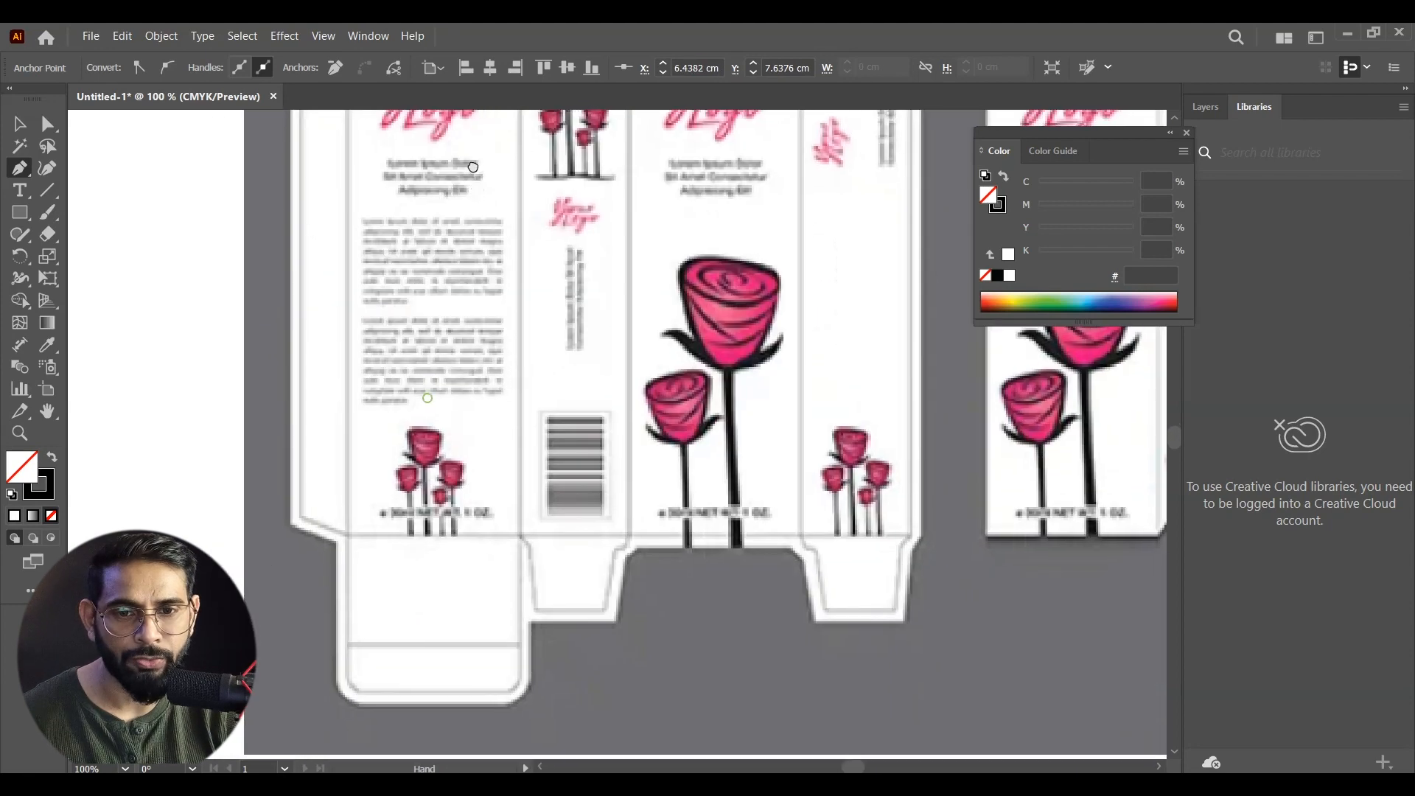
left_click(287, 507)
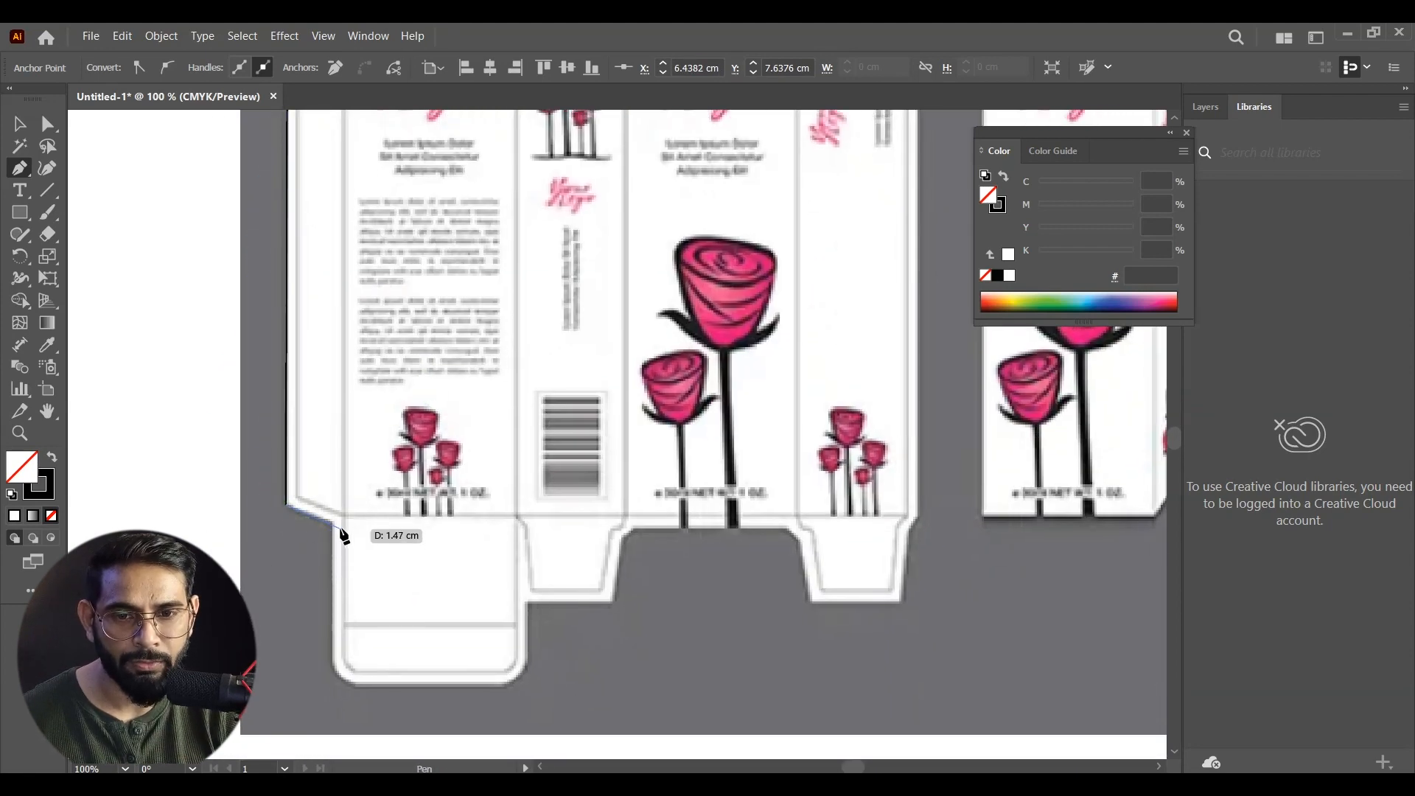
left_click(330, 523)
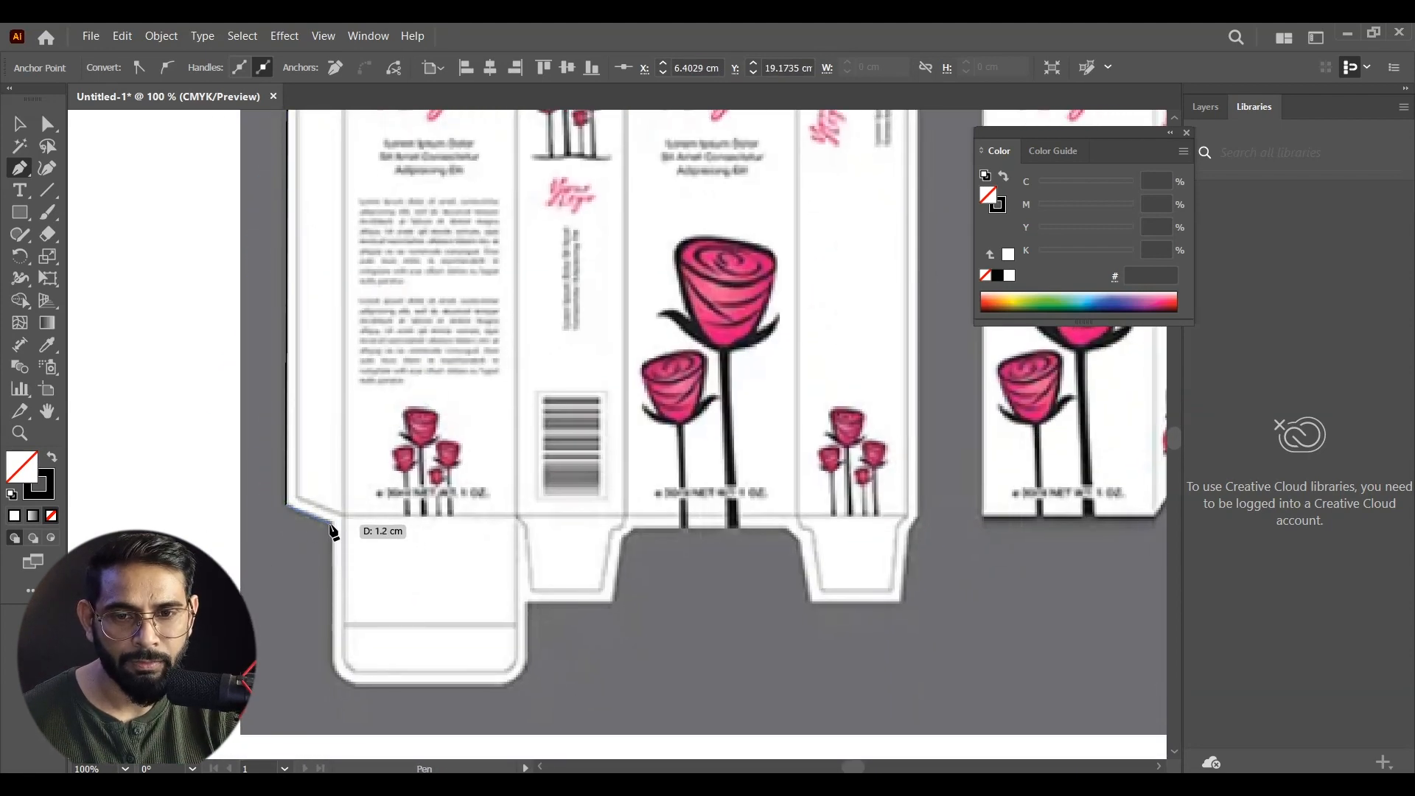
left_click(331, 686)
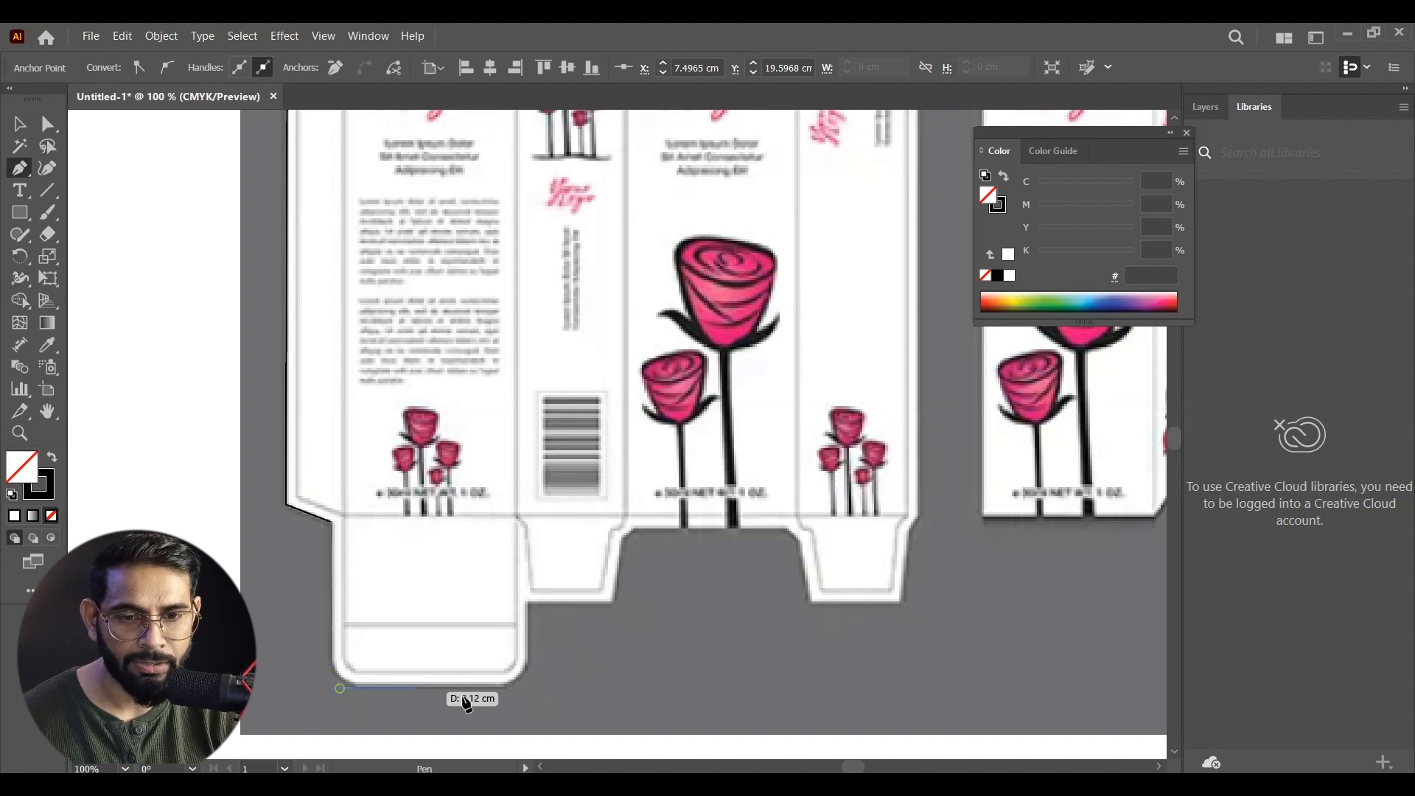
left_click(527, 687)
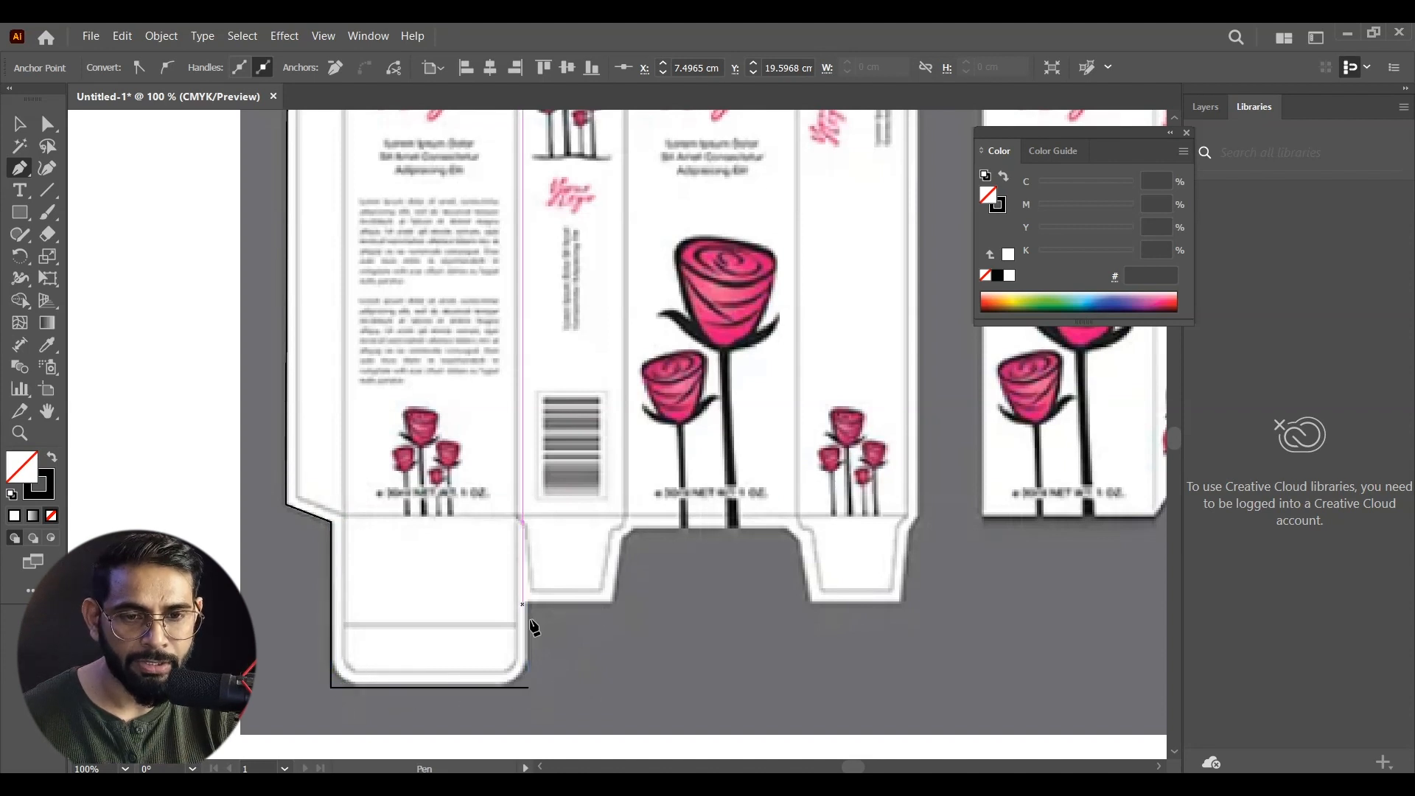
left_click(527, 604)
Trace the outline around the barcode panel's bottom flap, along the front panel's bottom edge and around the last panel's bottom flap.
left_click(609, 605)
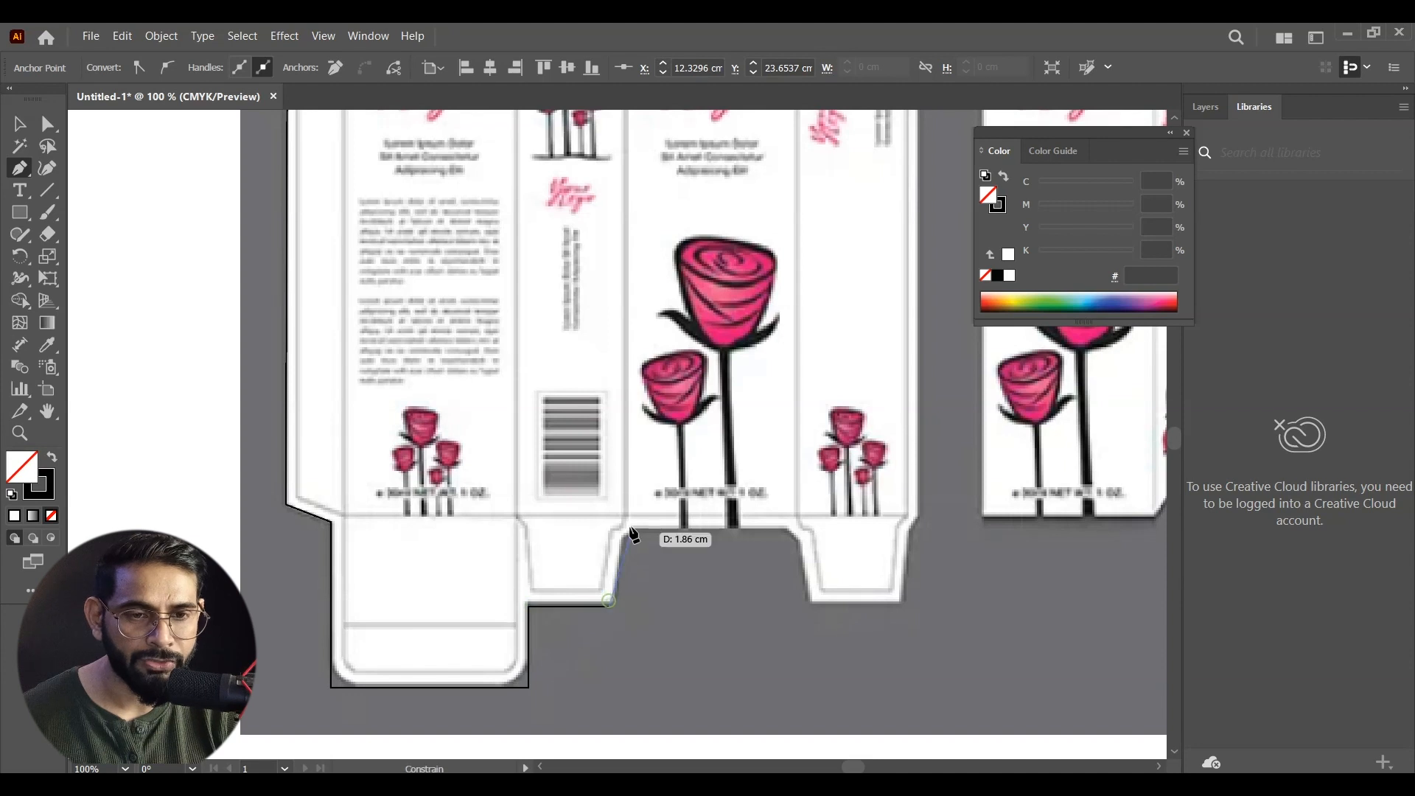
left_click(630, 530)
left_click(785, 530)
left_click(803, 541)
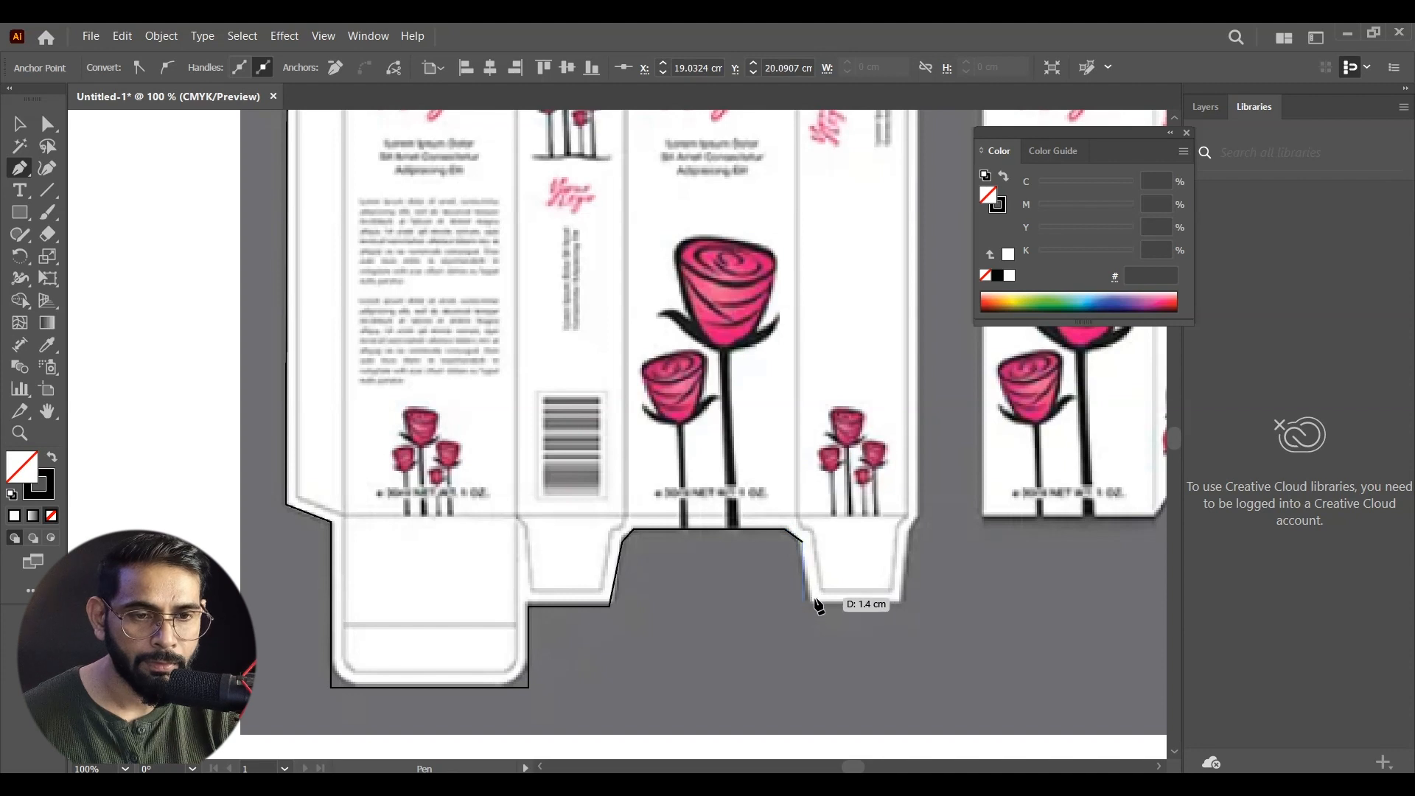
left_click(808, 601)
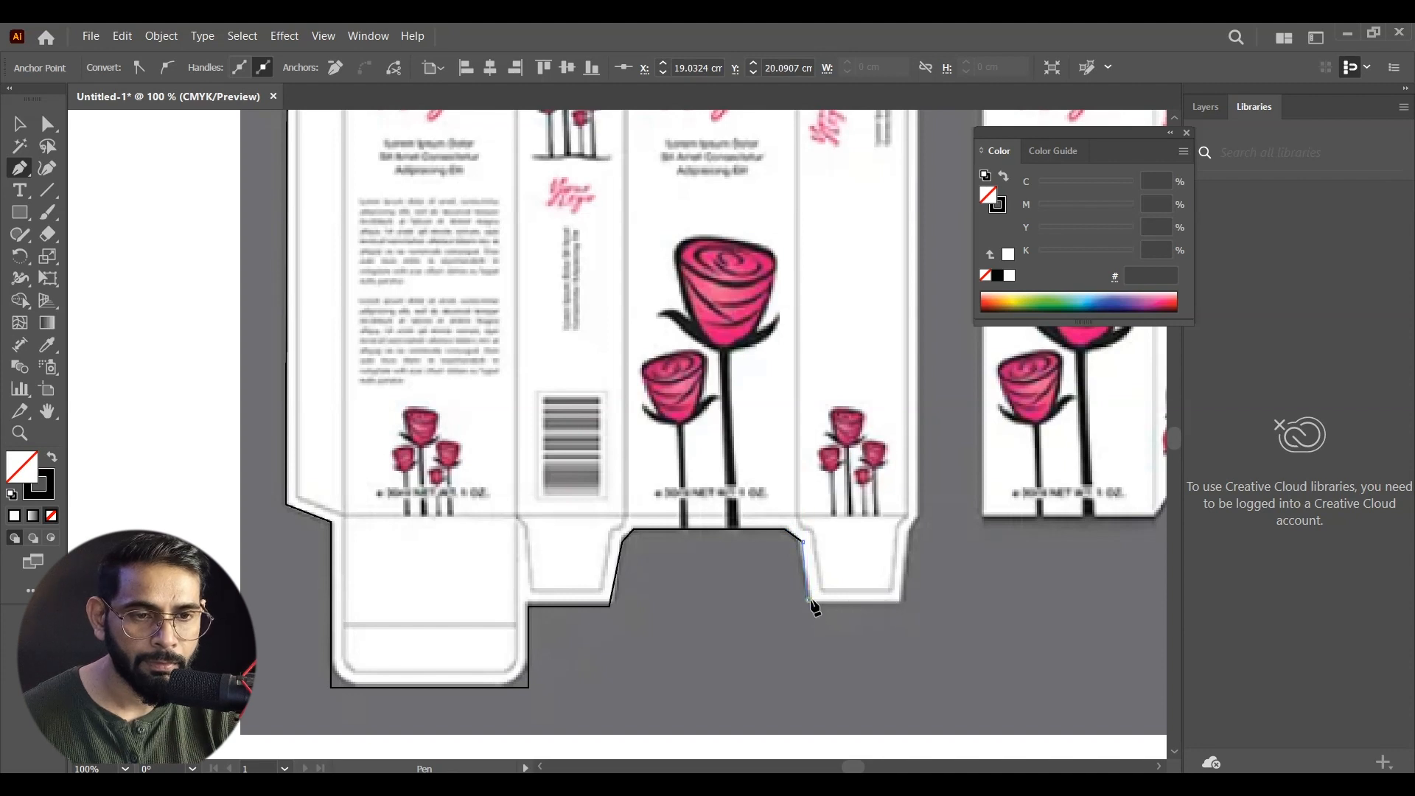
left_click(900, 602)
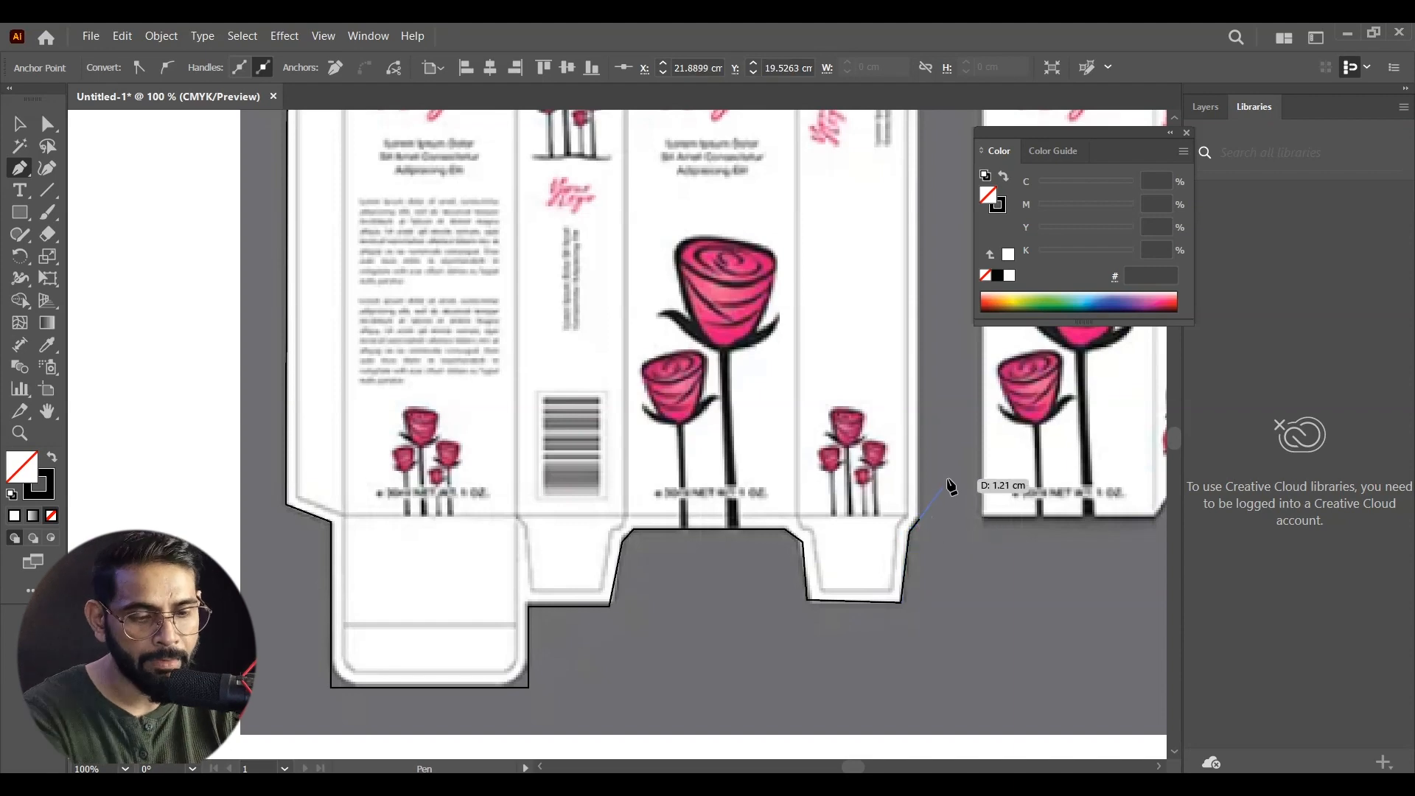
Trace the last panel's straight outer edge up to its top and around its tapered top flap to the large top flap.
key("ctrl+minus")
left_click_drag(657, 294, 727, 568)
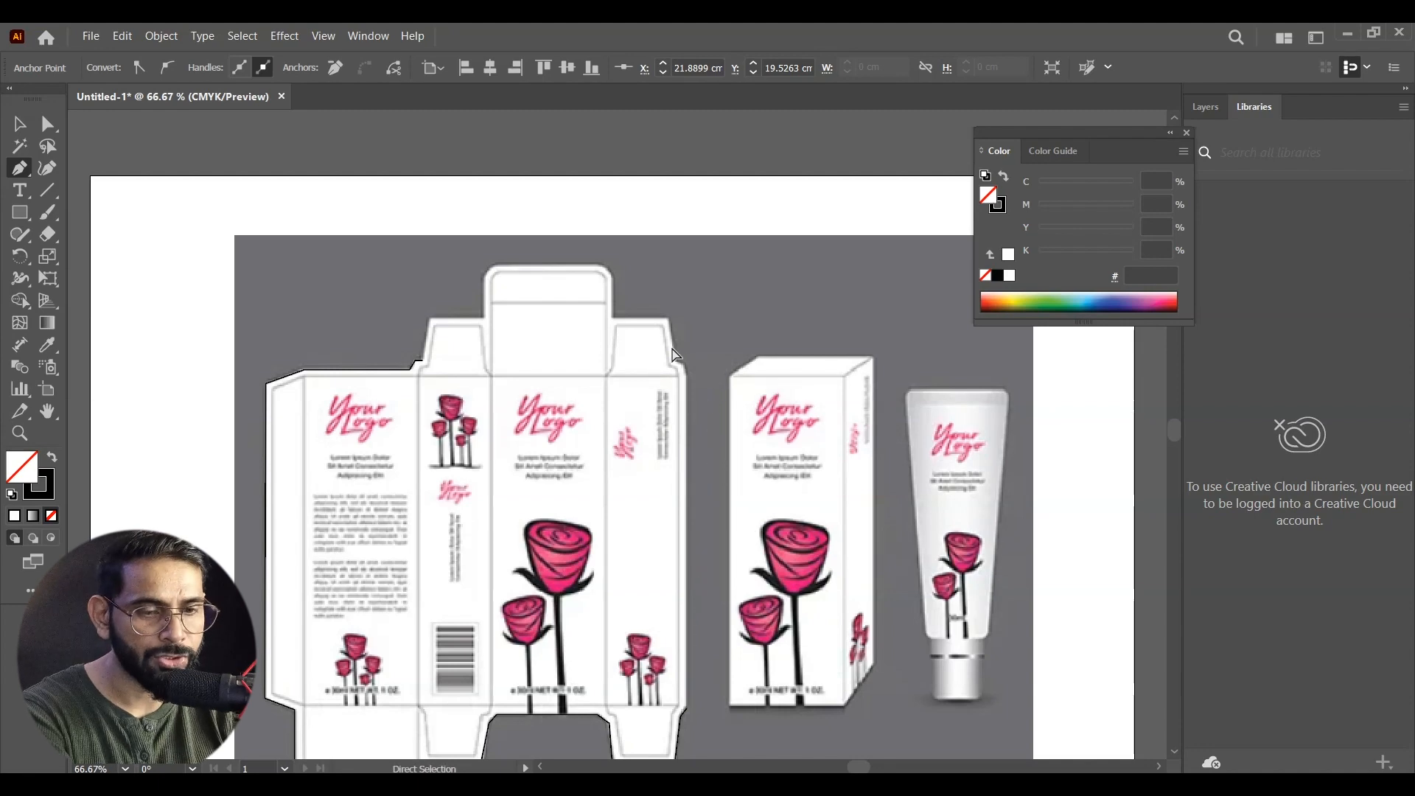
key("ctrl+plus")
key("ctrl+plus")
scroll(638, 317, "up", 5)
left_click_drag(648, 356, 714, 692)
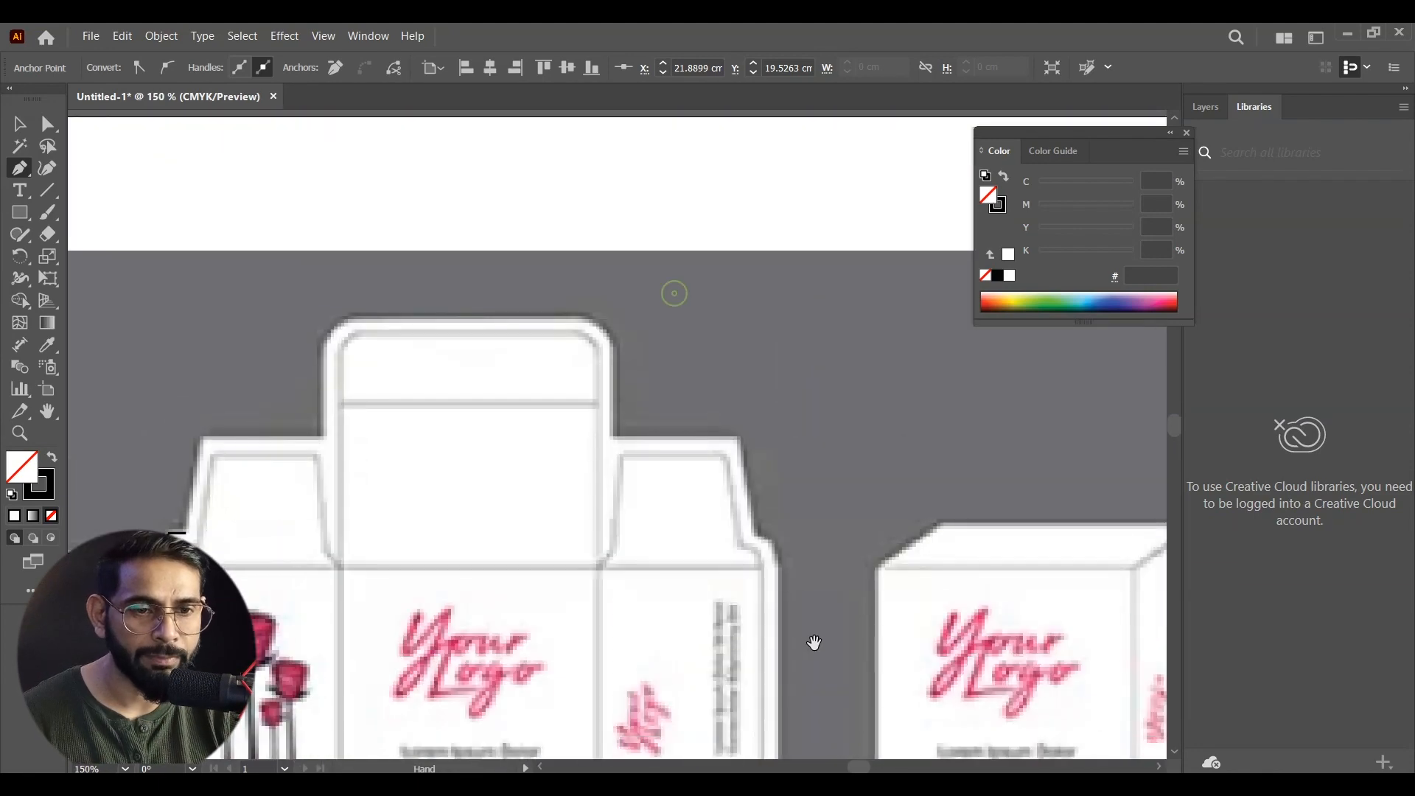
left_click(778, 544, "shift")
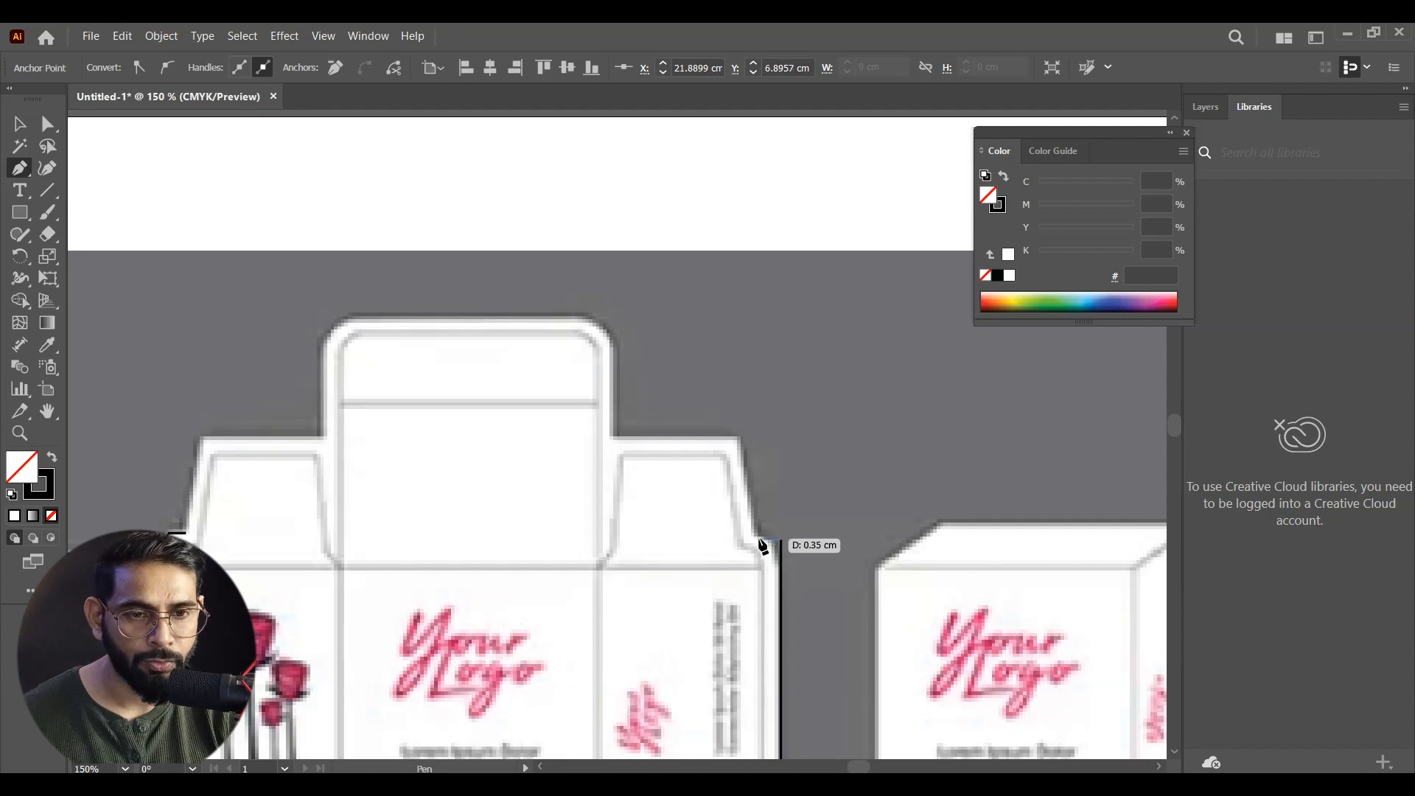
left_click_drag(754, 540, 753, 485)
key("ctrl+z")
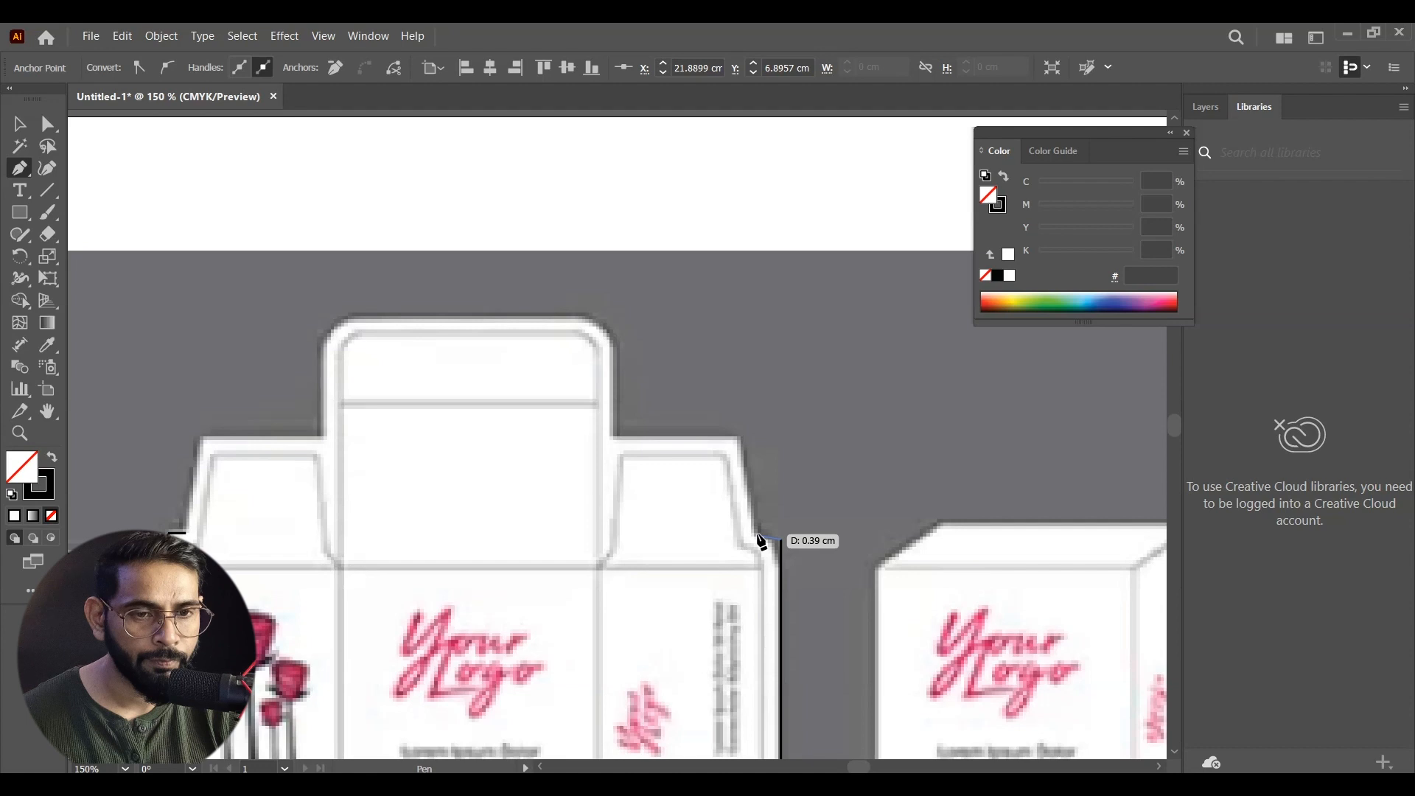
left_click(757, 532)
left_click(743, 440)
left_click(618, 438)
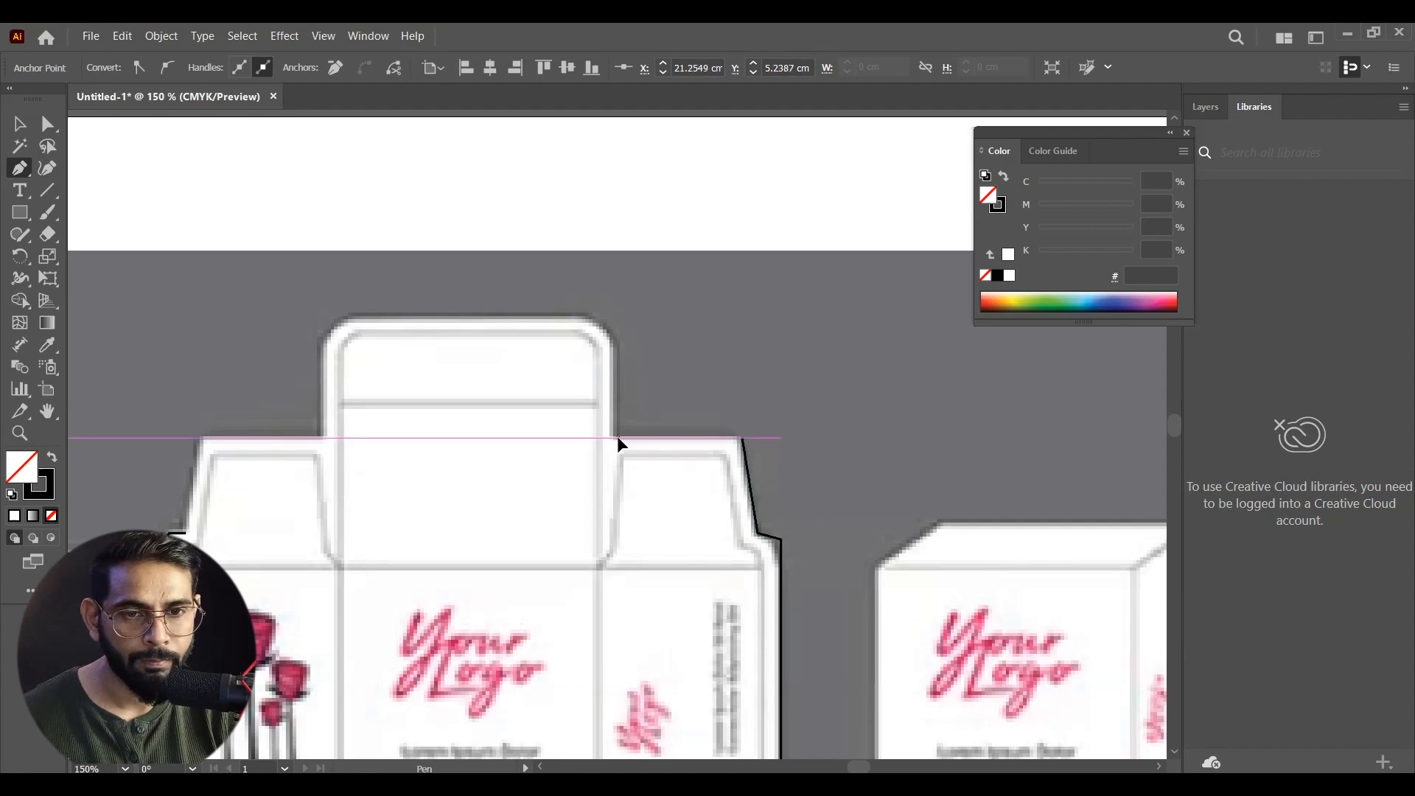
Trace the large top flap with square corners and the barcode panel's top flap, closing the path at its starting point.
left_click(617, 317)
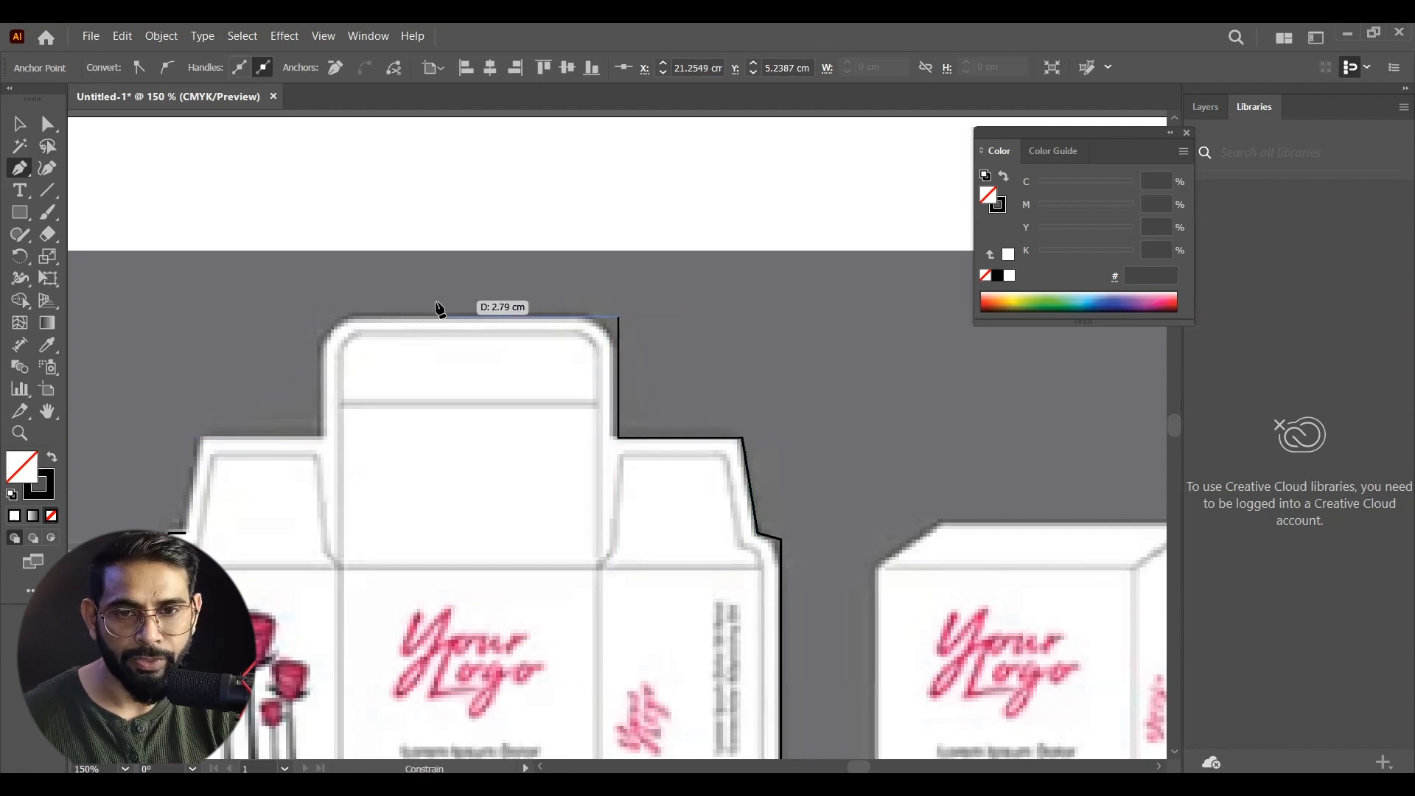
left_click(319, 318)
left_click(322, 435)
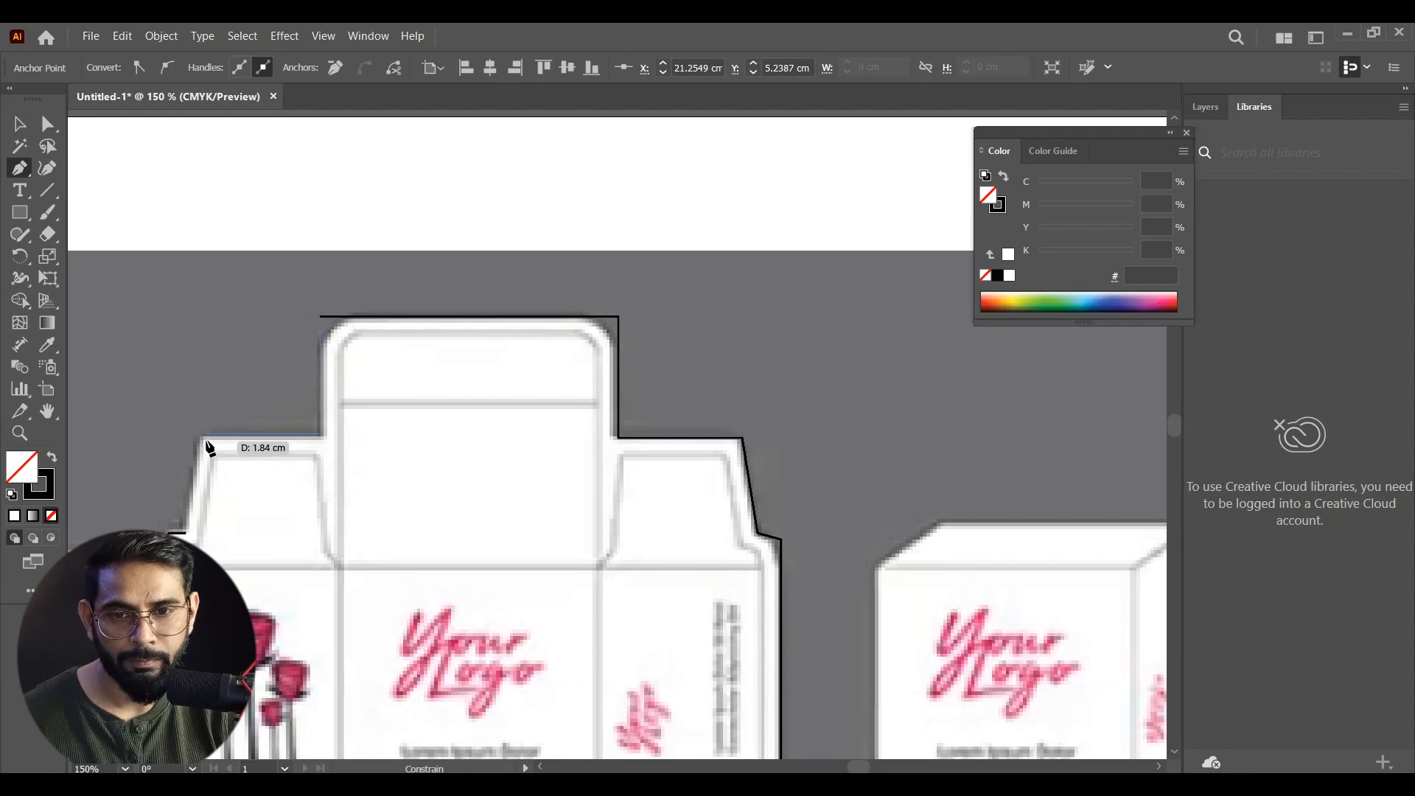
left_click(204, 435)
left_click(186, 535)
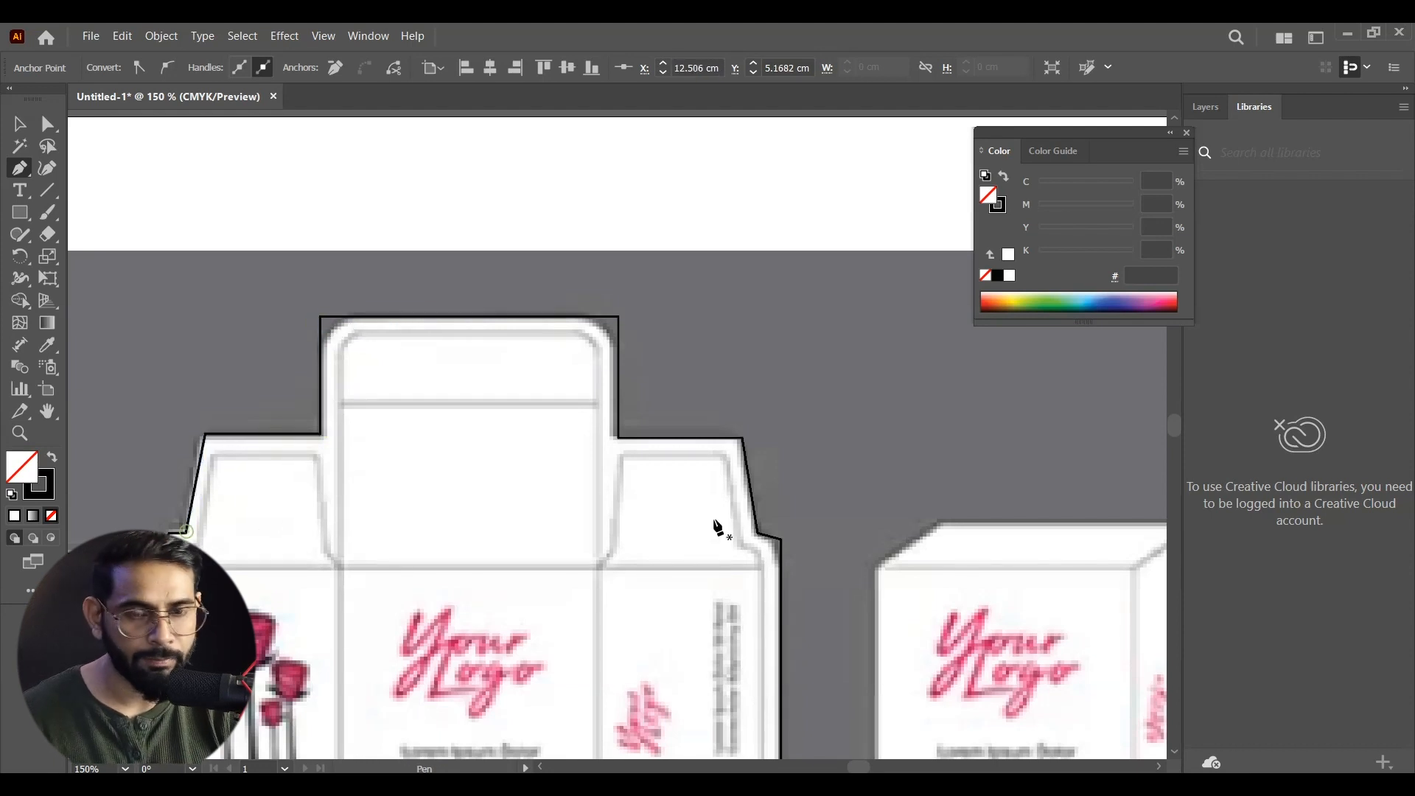
key("ctrl+minus")
key("ctrl+minus")
key("ctrl+minus")
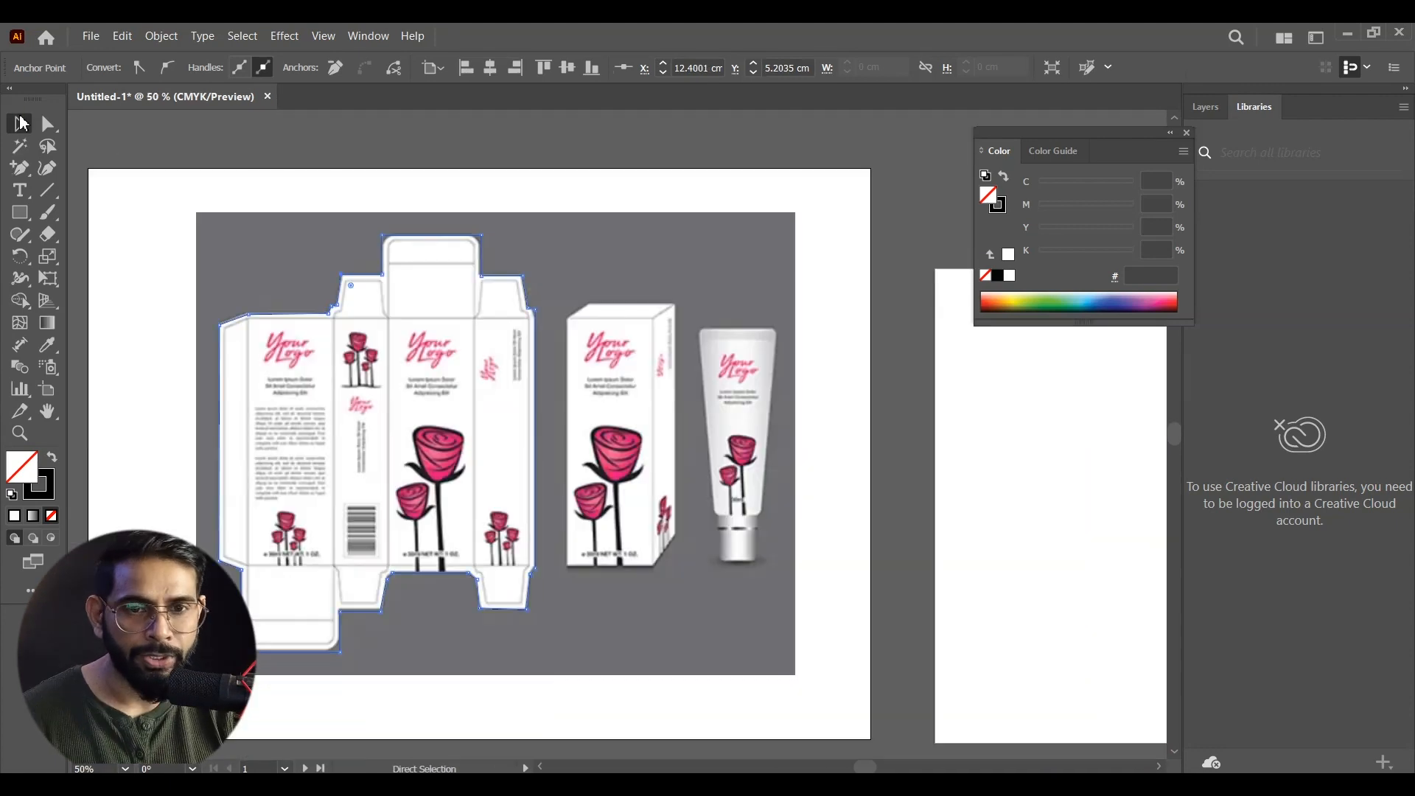
Move the traced box outline off the template image onto the second artboard.
key("v")
left_click_drag(486, 277, 966, 345)
mouse_move(976, 365)
left_mouse_down()
mouse_move(574, 384)
mouse_move(1008, 472)
mouse_move(990, 388)
left_mouse_up()
left_click_drag(1039, 552, 1075, 454)
left_click_drag(747, 545, 771, 566)
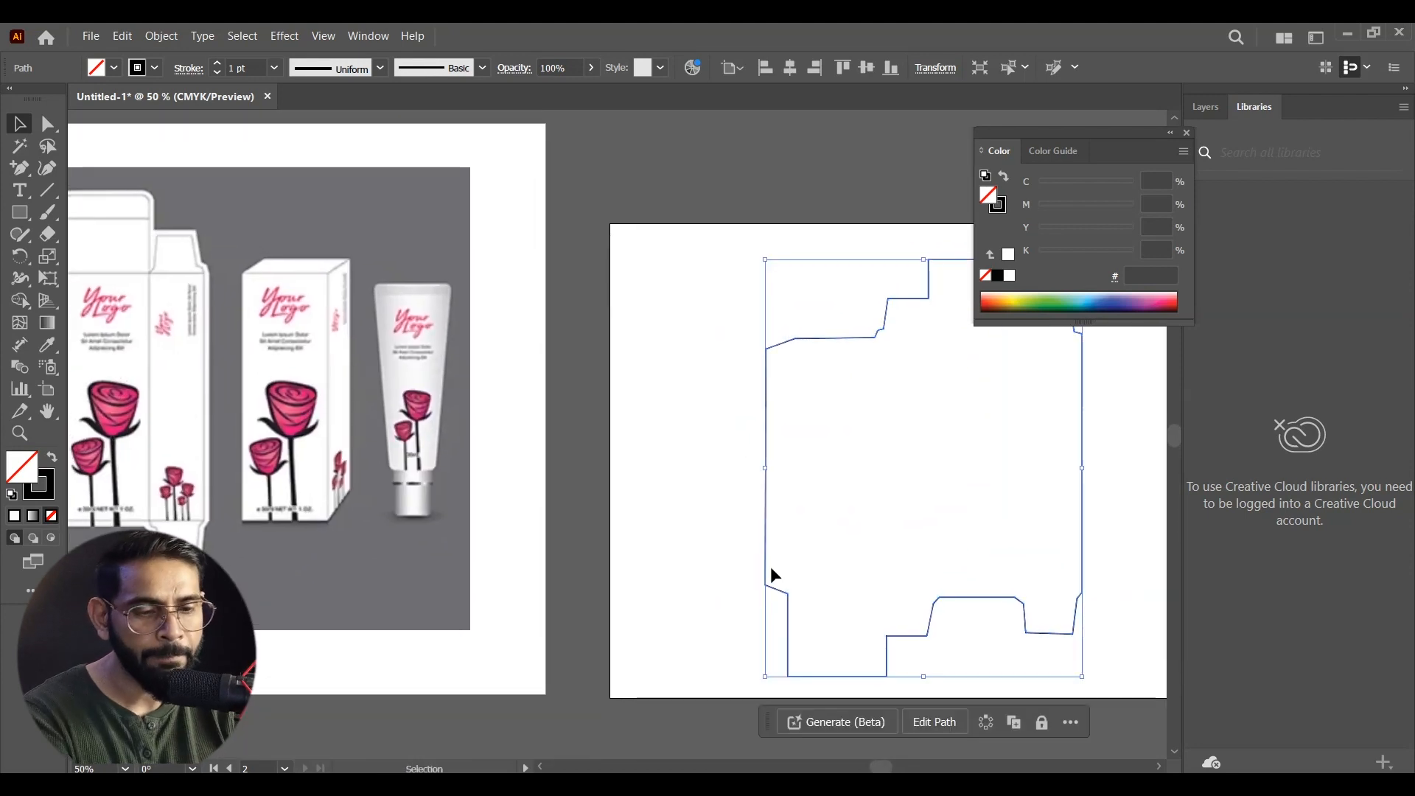
Round the outer corners of the outline's large top and bottom flaps to a radius of about 0.51 cm.
left_click(47, 125)
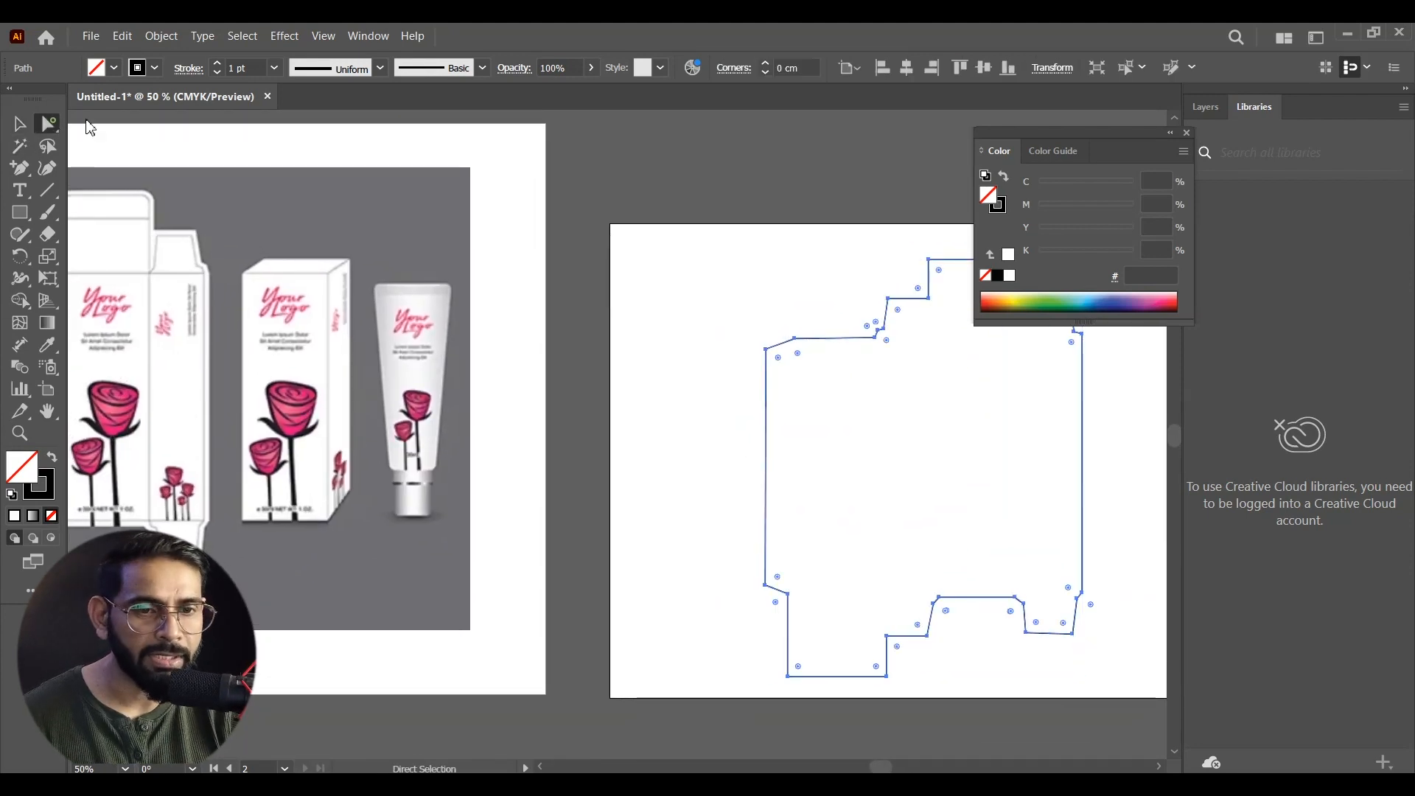
left_click_drag(755, 718, 917, 657)
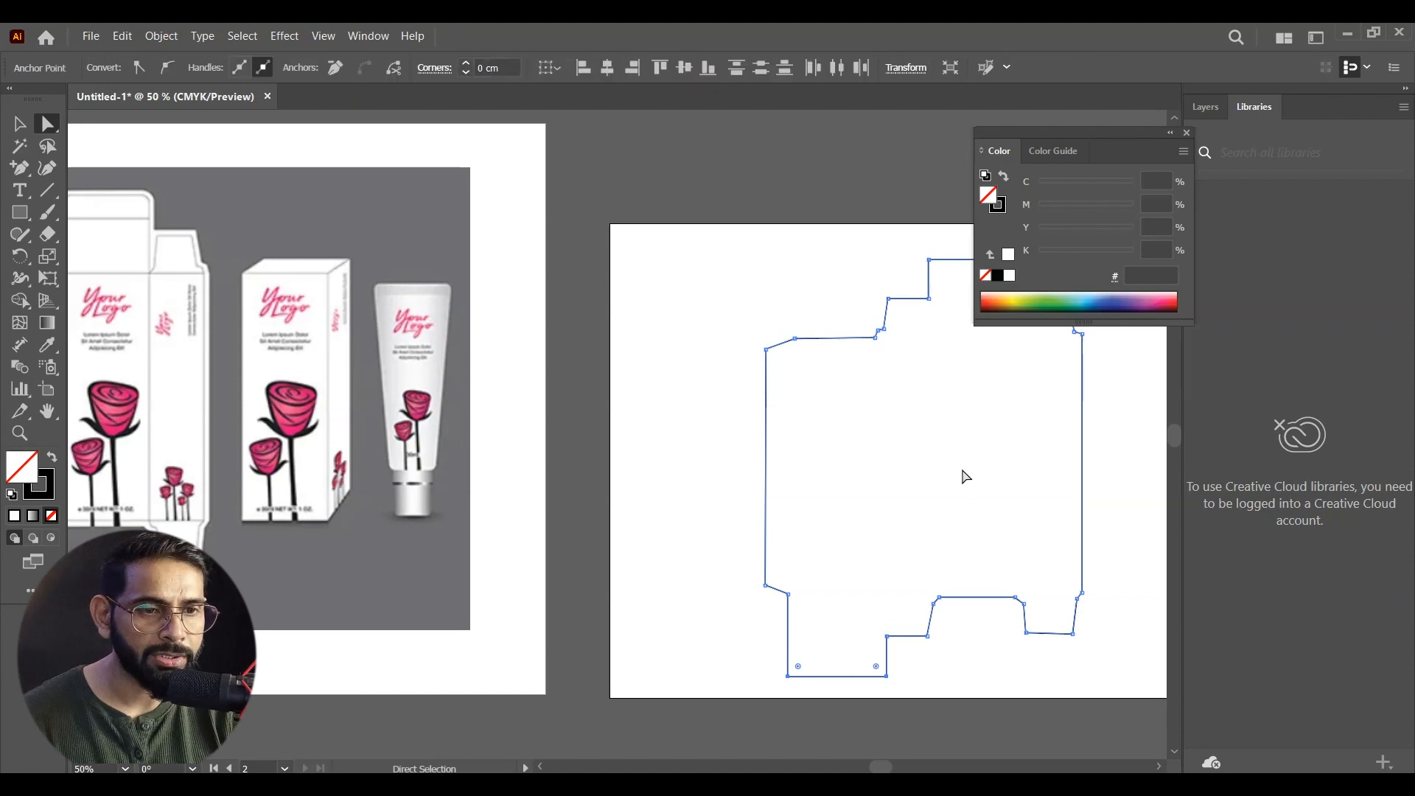
scroll(815, 543, "up", 3)
left_click_drag(905, 409, 1035, 429)
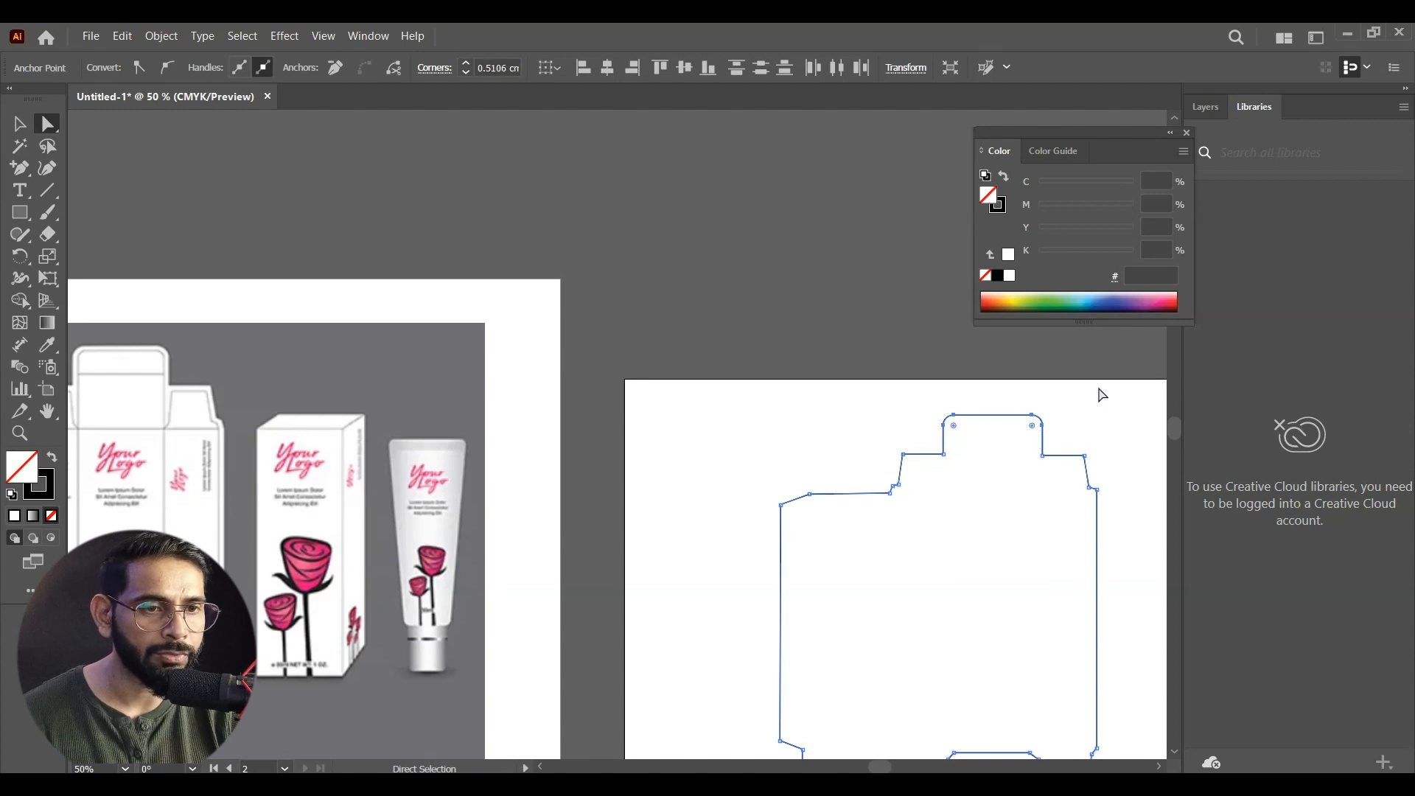
left_click(1102, 395)
Trace a second closed path along the template's inner outline with the Pen tool, starting at the glue flap, and deselect it.
key("ctrl+minus")
scroll(1071, 578, "down", 1)
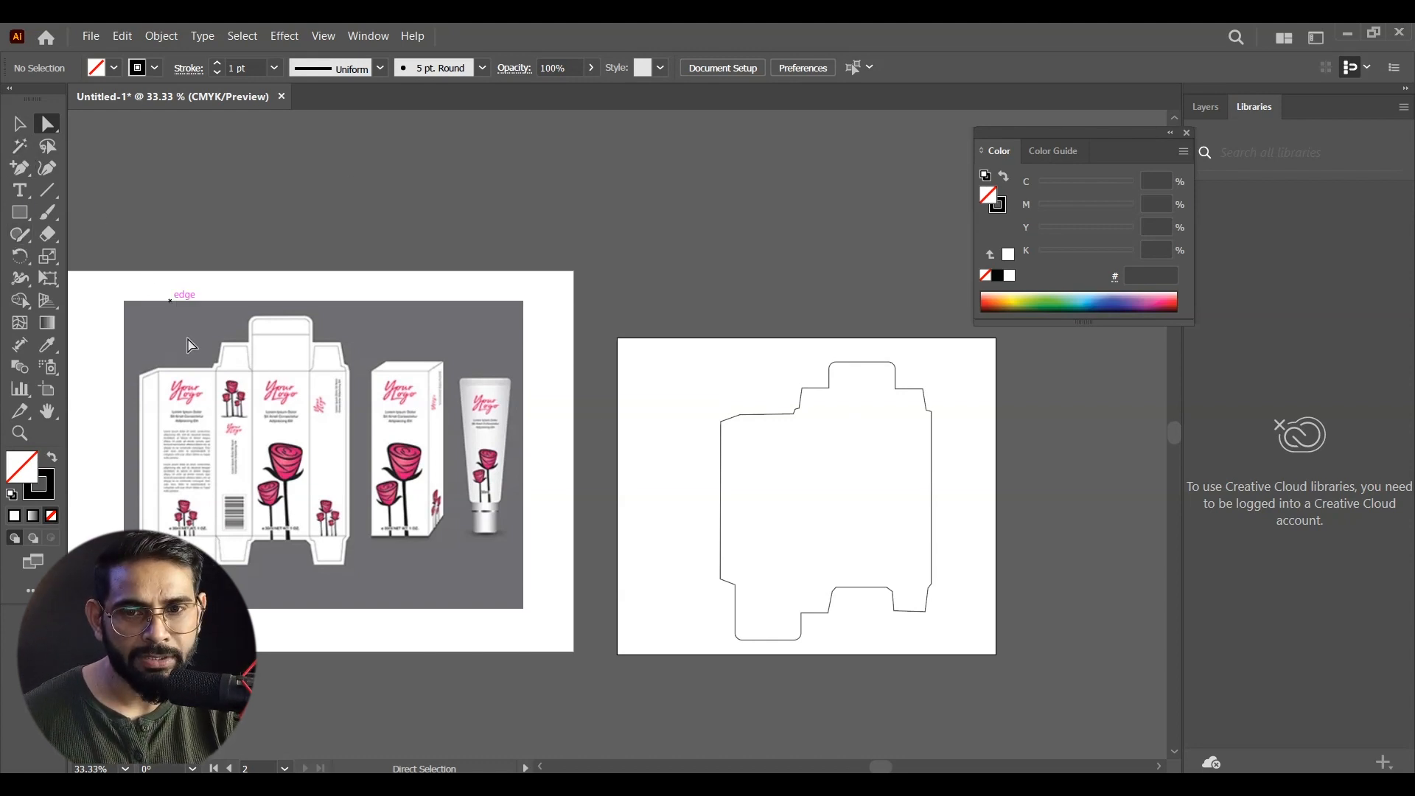
left_click_drag(20, 168, 96, 165)
key("ctrl+equal")
key("ctrl+equal")
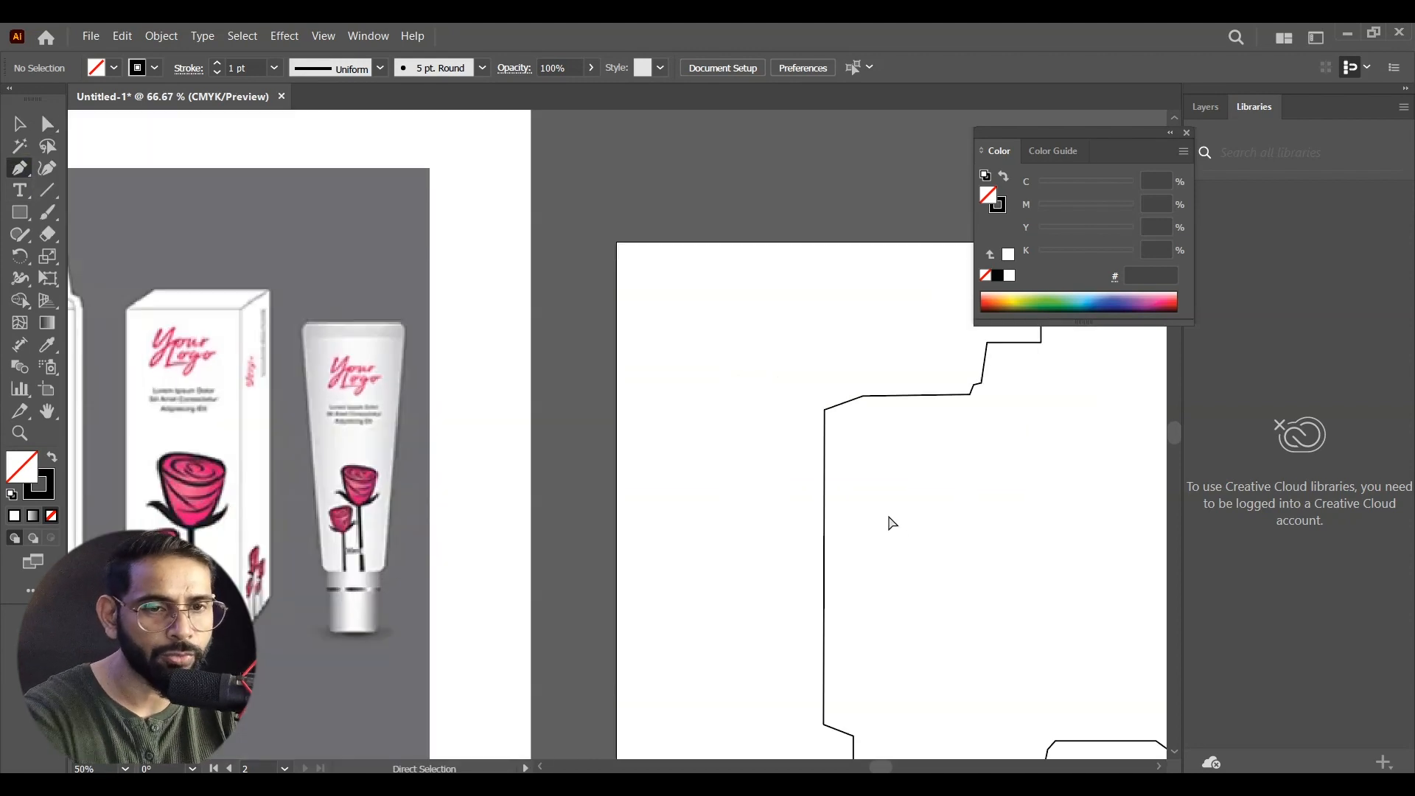
left_click_drag(227, 475, 910, 472)
left_click_drag(384, 485, 642, 416)
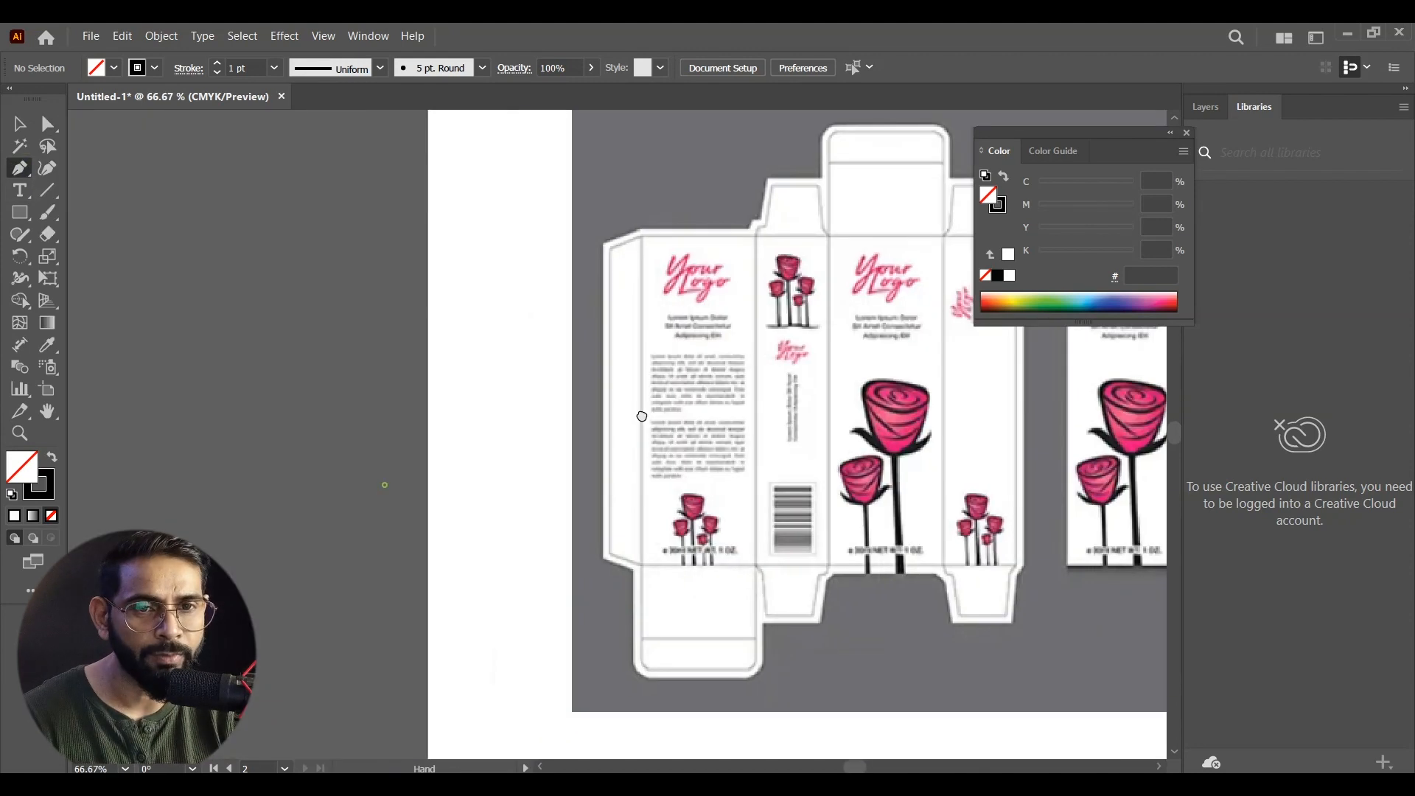
left_click(639, 236)
left_click(611, 250)
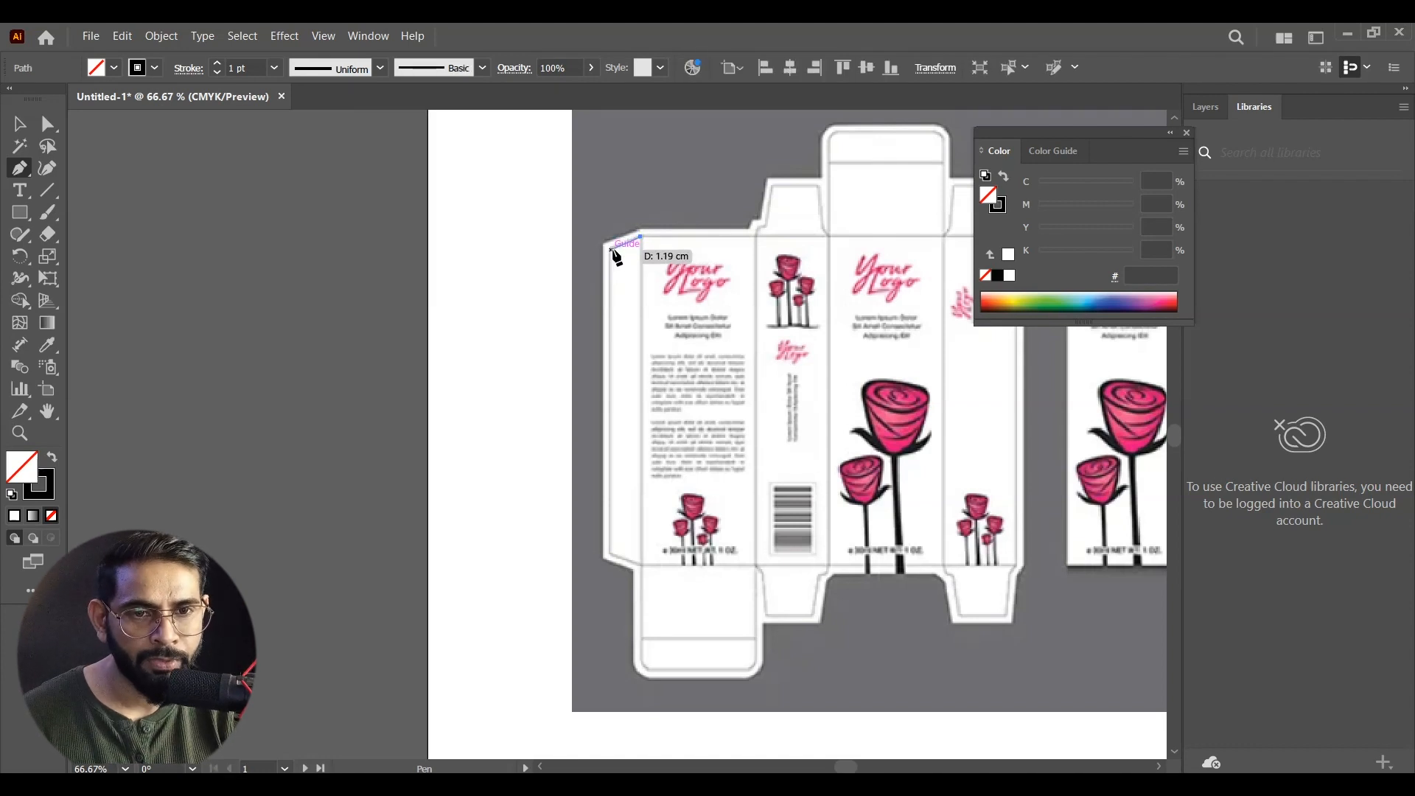
left_click(611, 558)
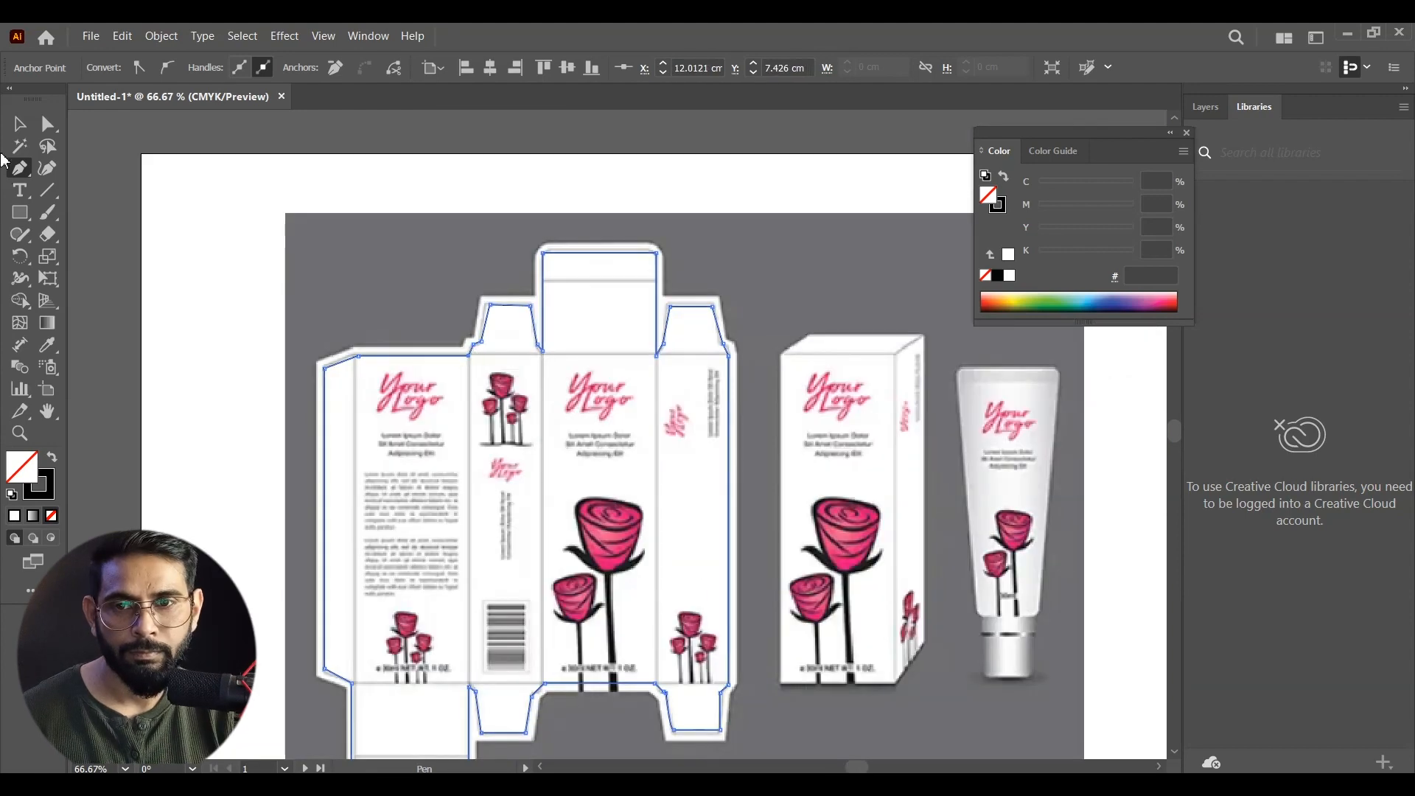
left_click(19, 124)
key("ctrl+minus")
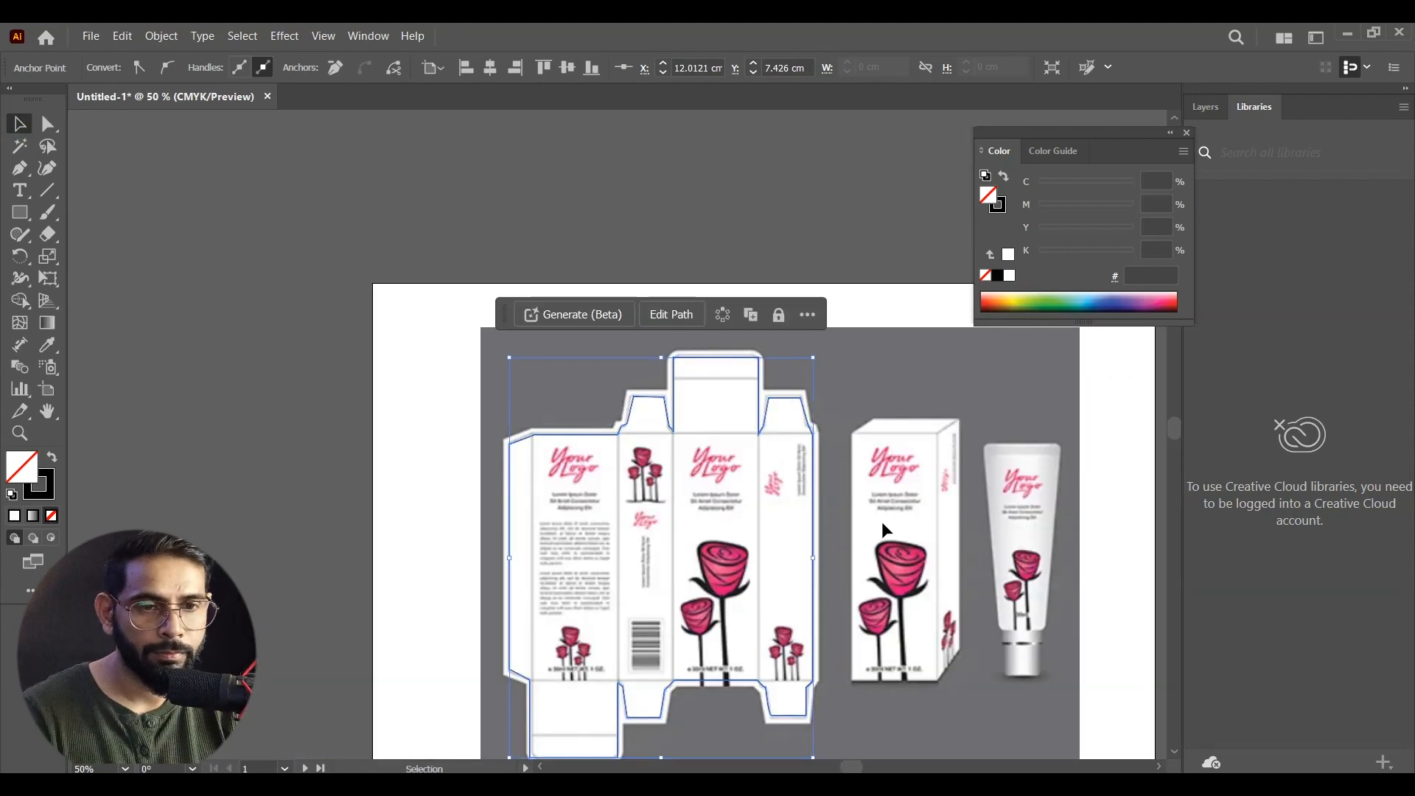
left_click_drag(1121, 539, 906, 480)
left_click(665, 339)
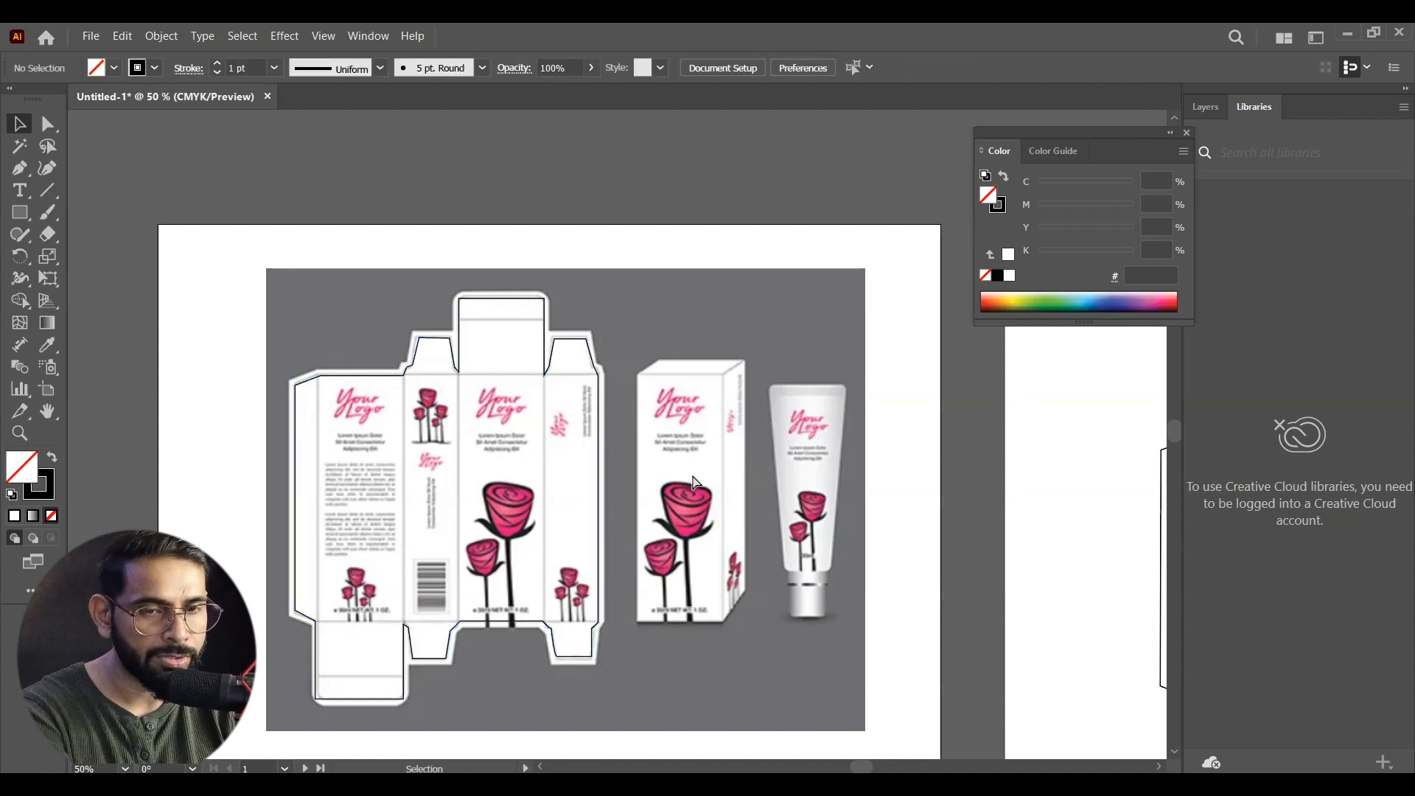
Draw line segments over the panels' top and bottom folds, the large top flap's crease and the glue flap's fold.
key("ctrl+plus")
left_click(51, 191)
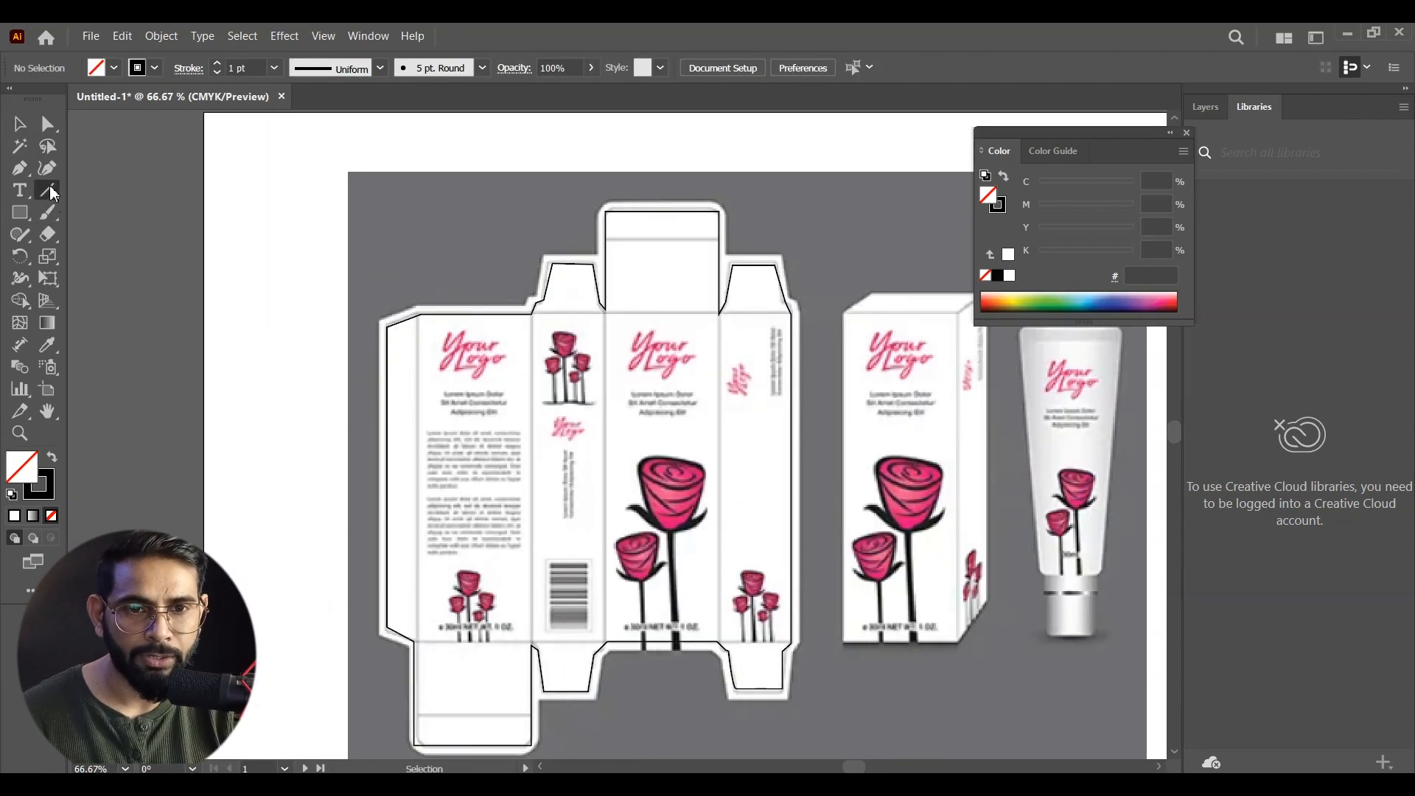
mouse_move(532, 315)
left_mouse_down()
mouse_move(818, 315)
mouse_move(797, 314)
left_mouse_up()
left_click_drag(608, 238, 719, 238)
left_click_drag(416, 316, 415, 646)
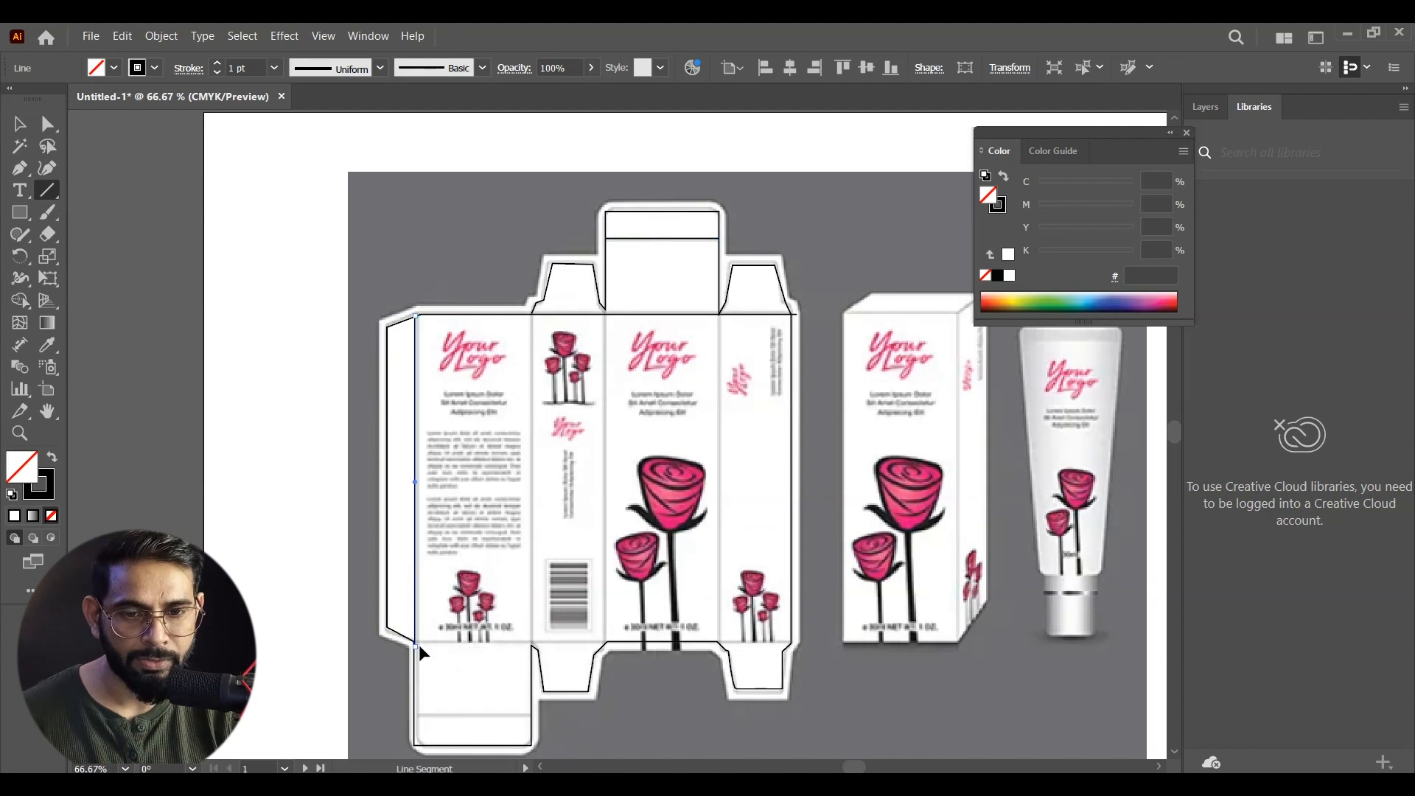
left_click_drag(789, 643, 415, 643)
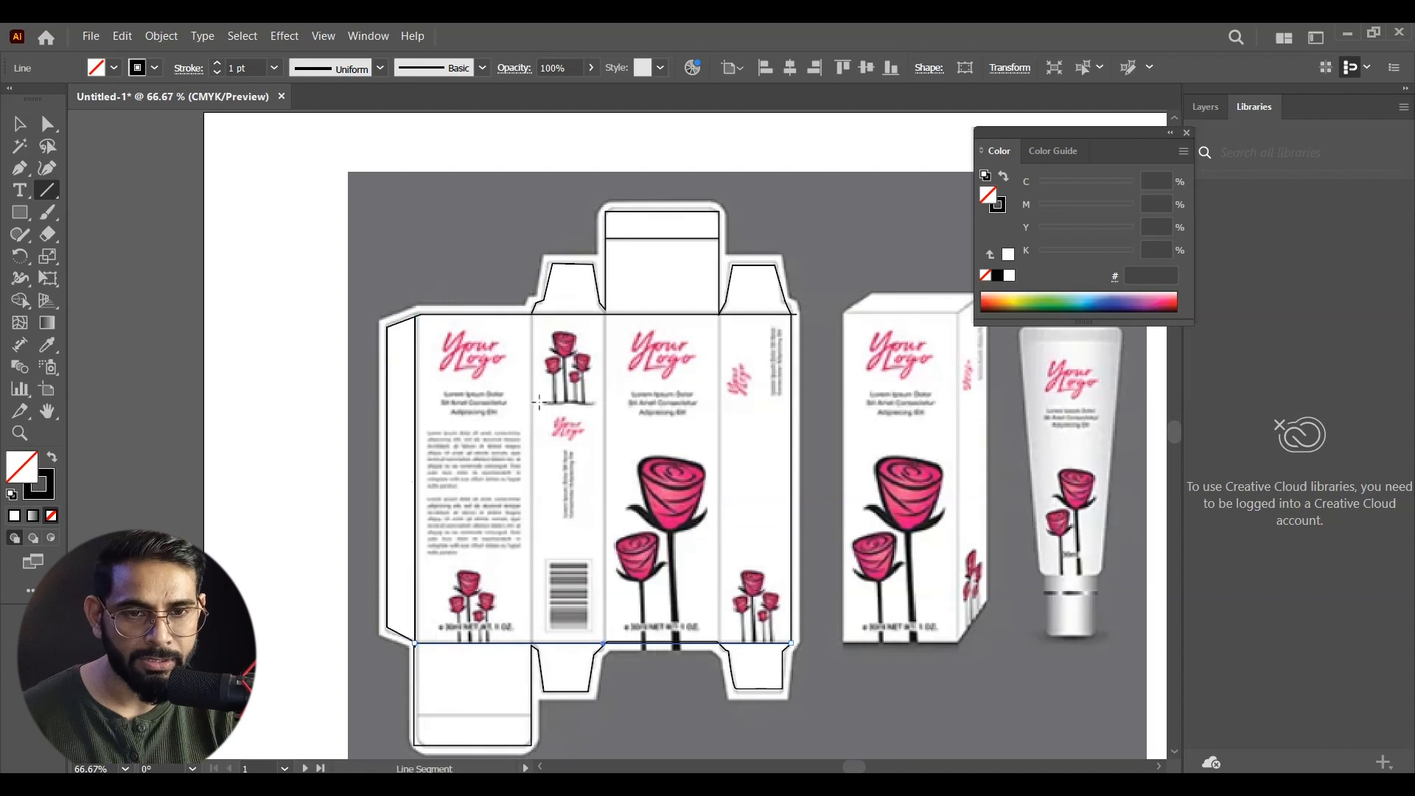
Draw the three vertical fold lines between the box panels and the horizontal crease across the large bottom flap.
left_click_drag(532, 316, 532, 644)
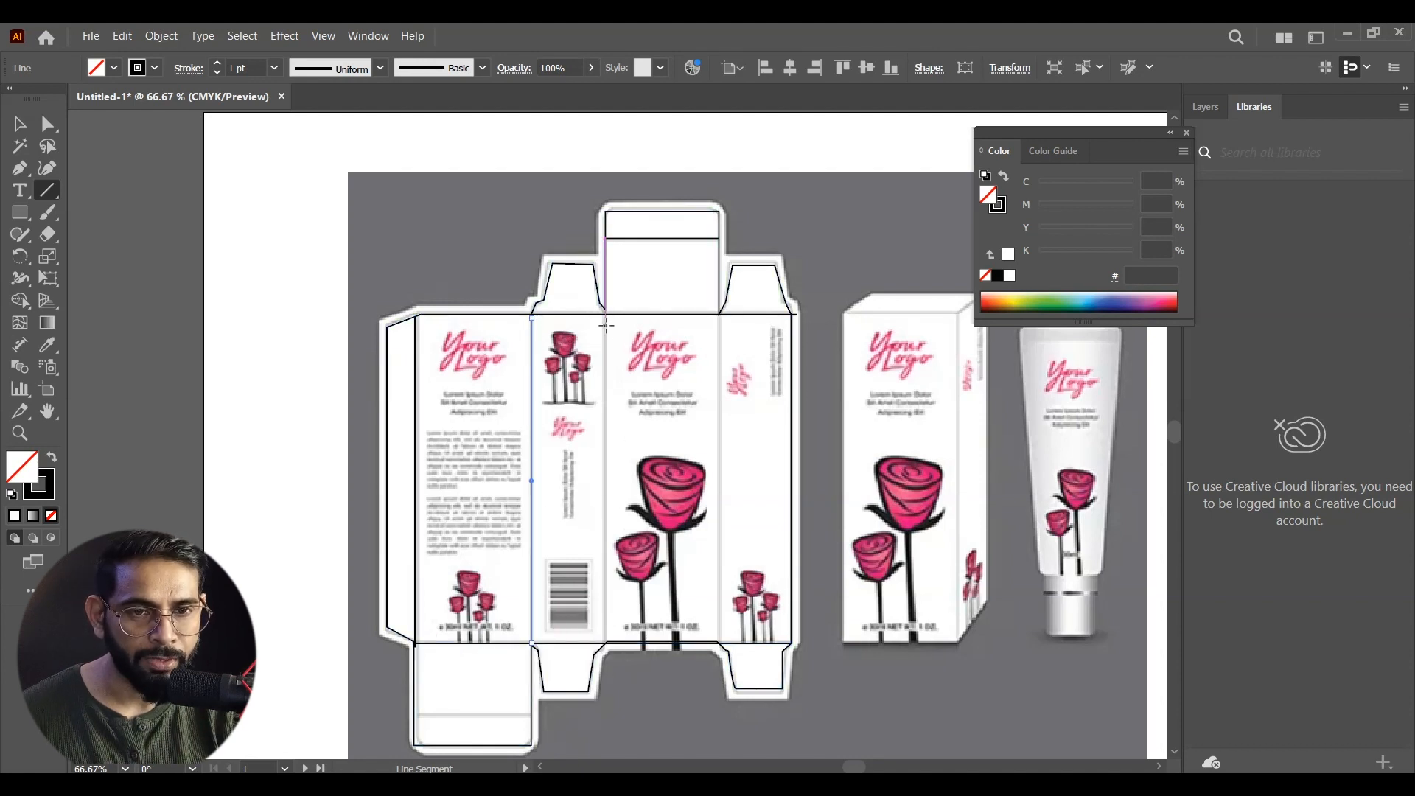
left_click_drag(606, 318, 606, 638)
left_click_drag(719, 318, 718, 641)
left_click_drag(417, 713, 532, 715)
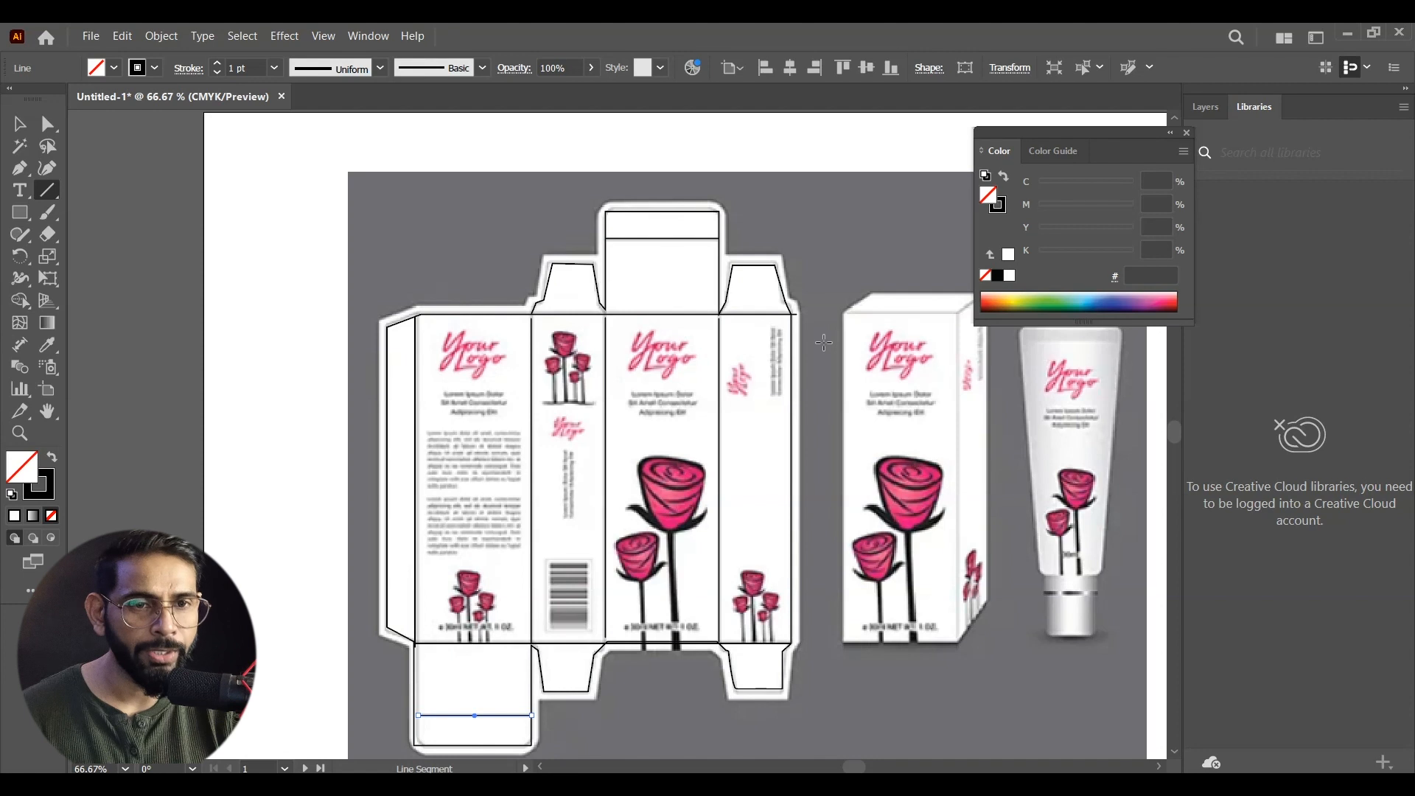
Round the inner outline's outer corners on the large top and bottom flaps to about 0.71 cm.
left_click(47, 124)
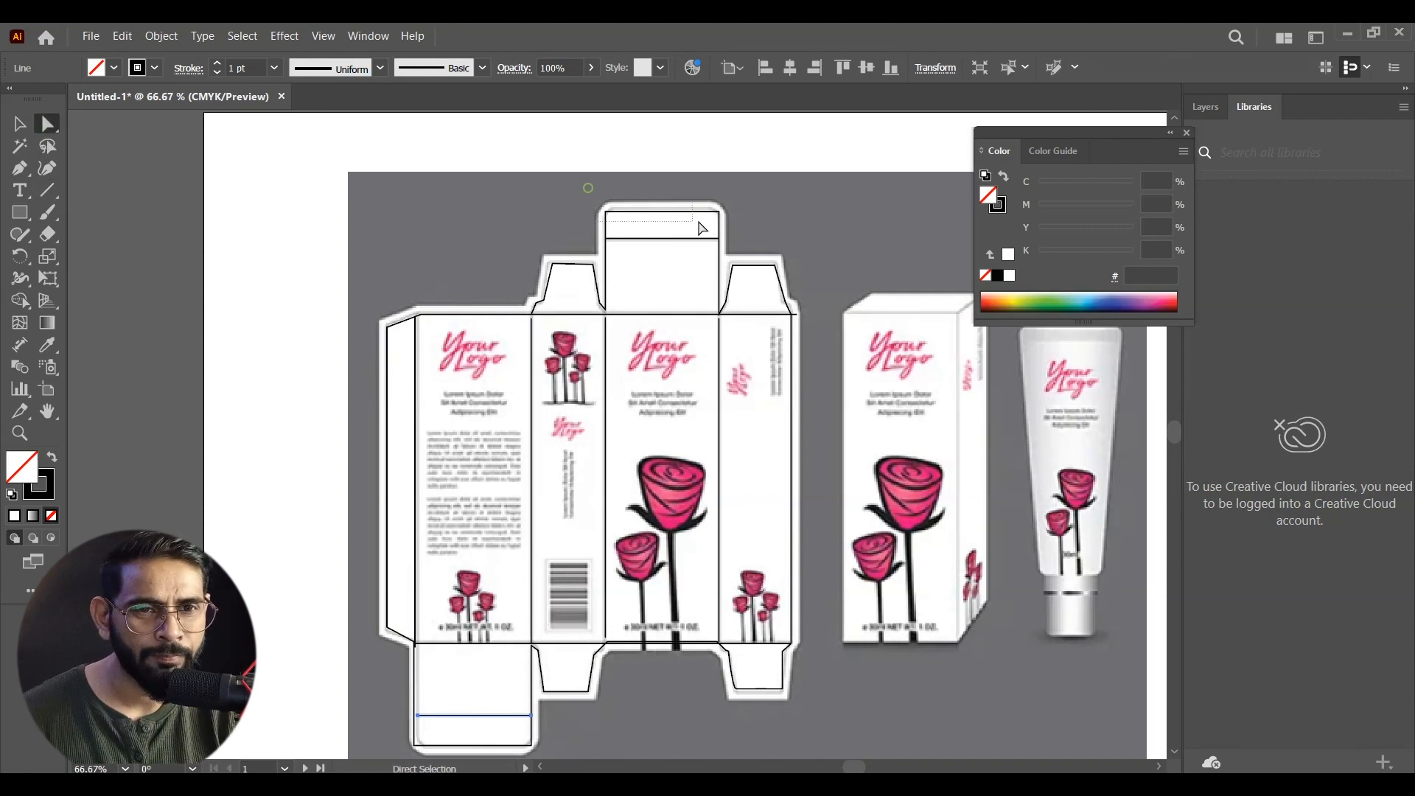
left_click_drag(701, 228, 740, 234)
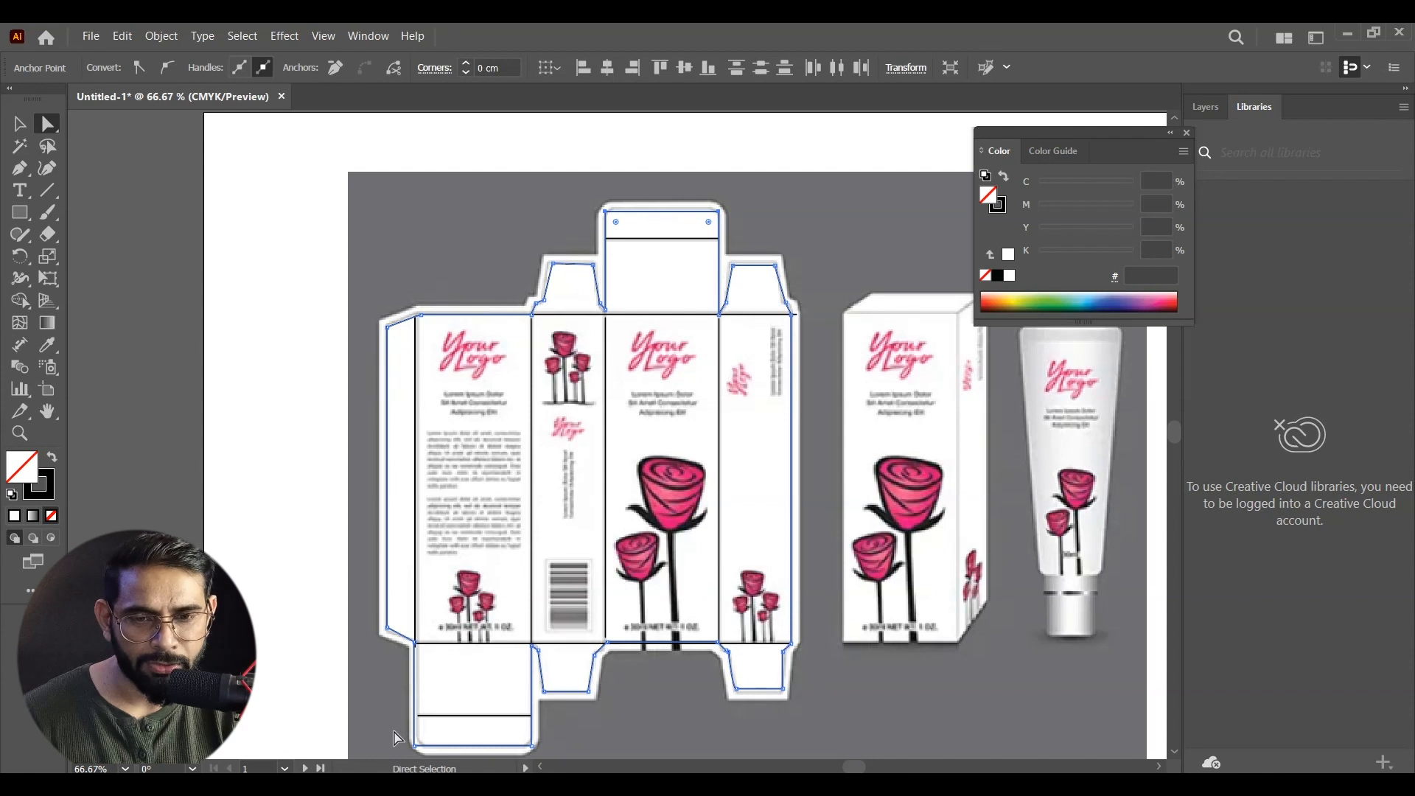
left_click_drag(395, 727, 578, 690)
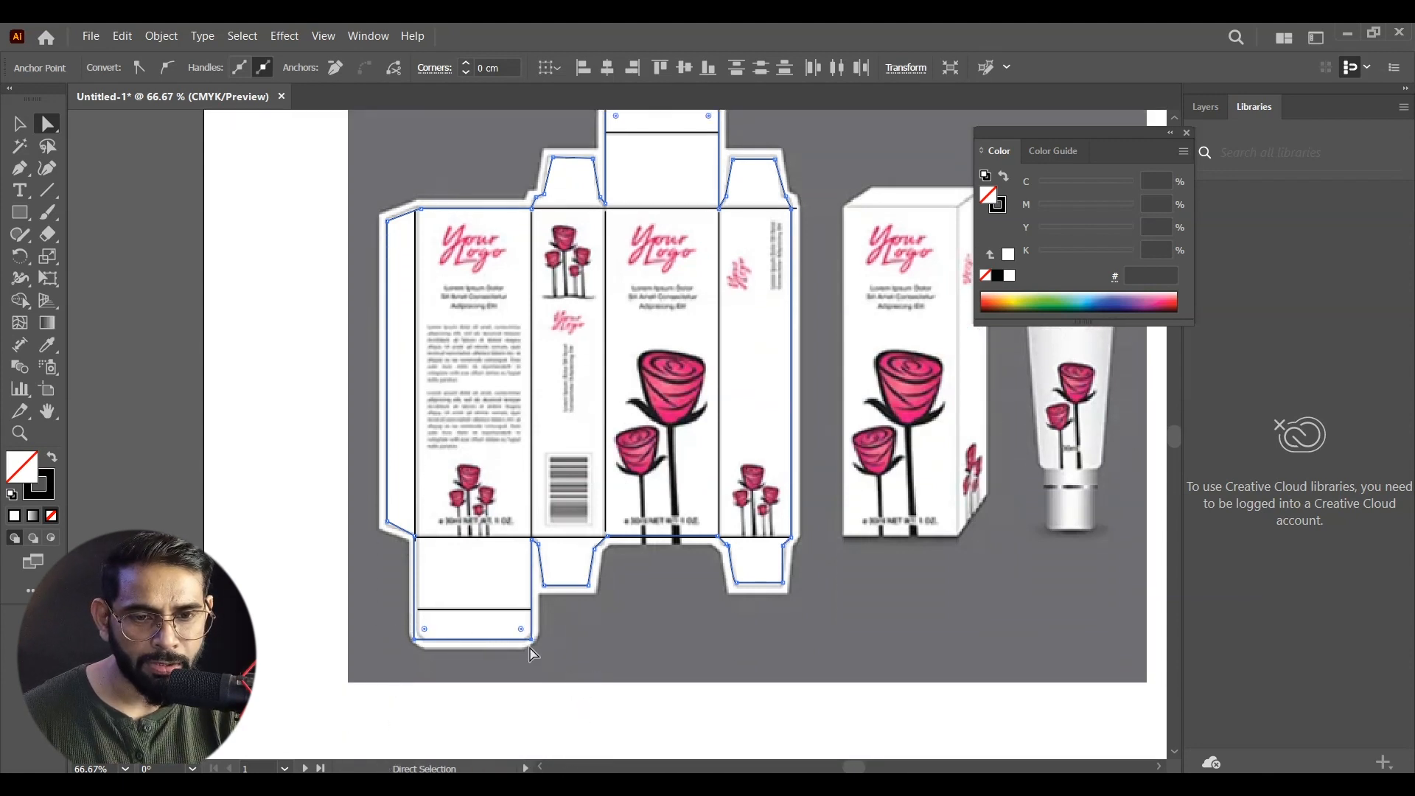
left_click_drag(531, 640, 520, 619)
key("ctrl+z")
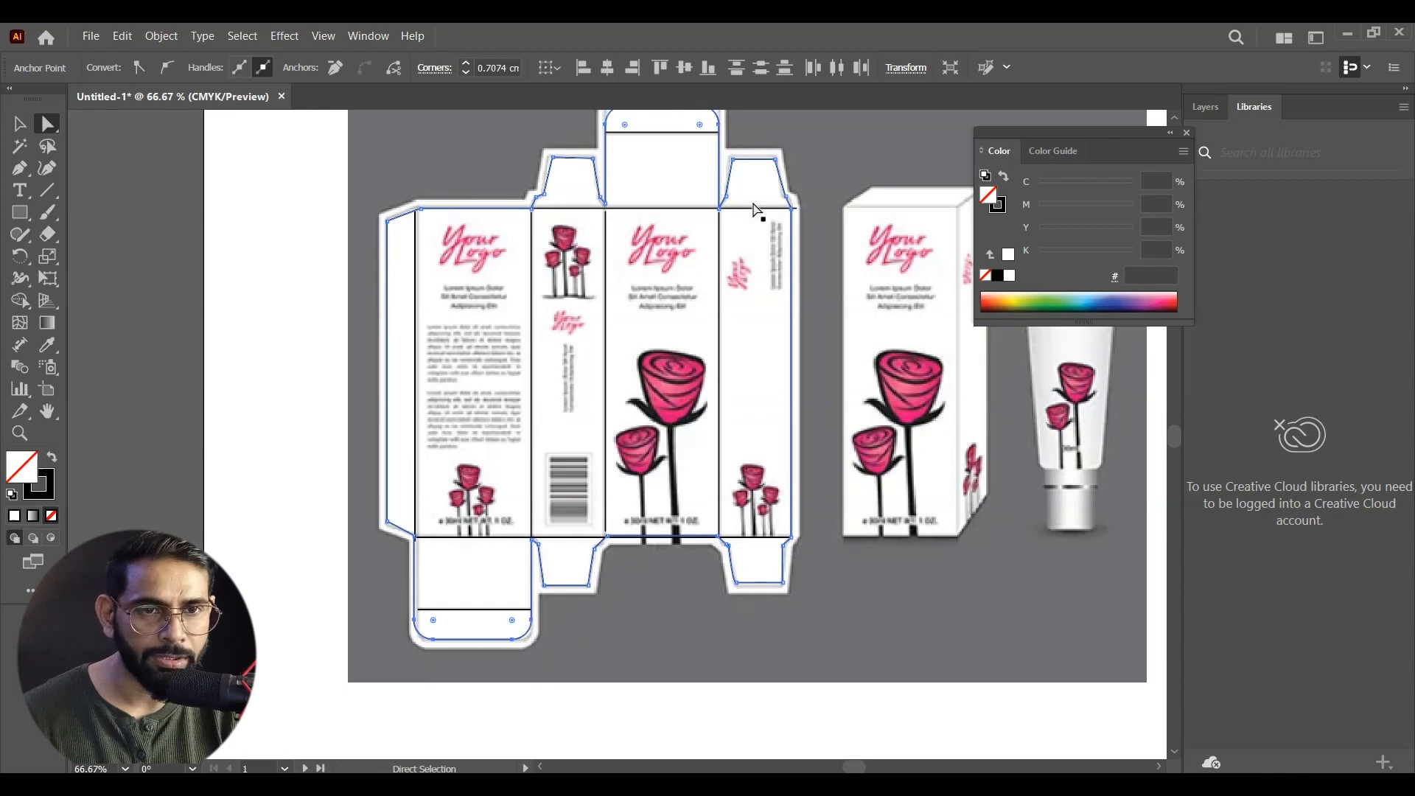
Group the inner outline with its fold lines and place the group inside the outer outline on the second artboard.
scroll(708, 187, "up", 3)
key("ctrl+minus")
key("ctrl+minus")
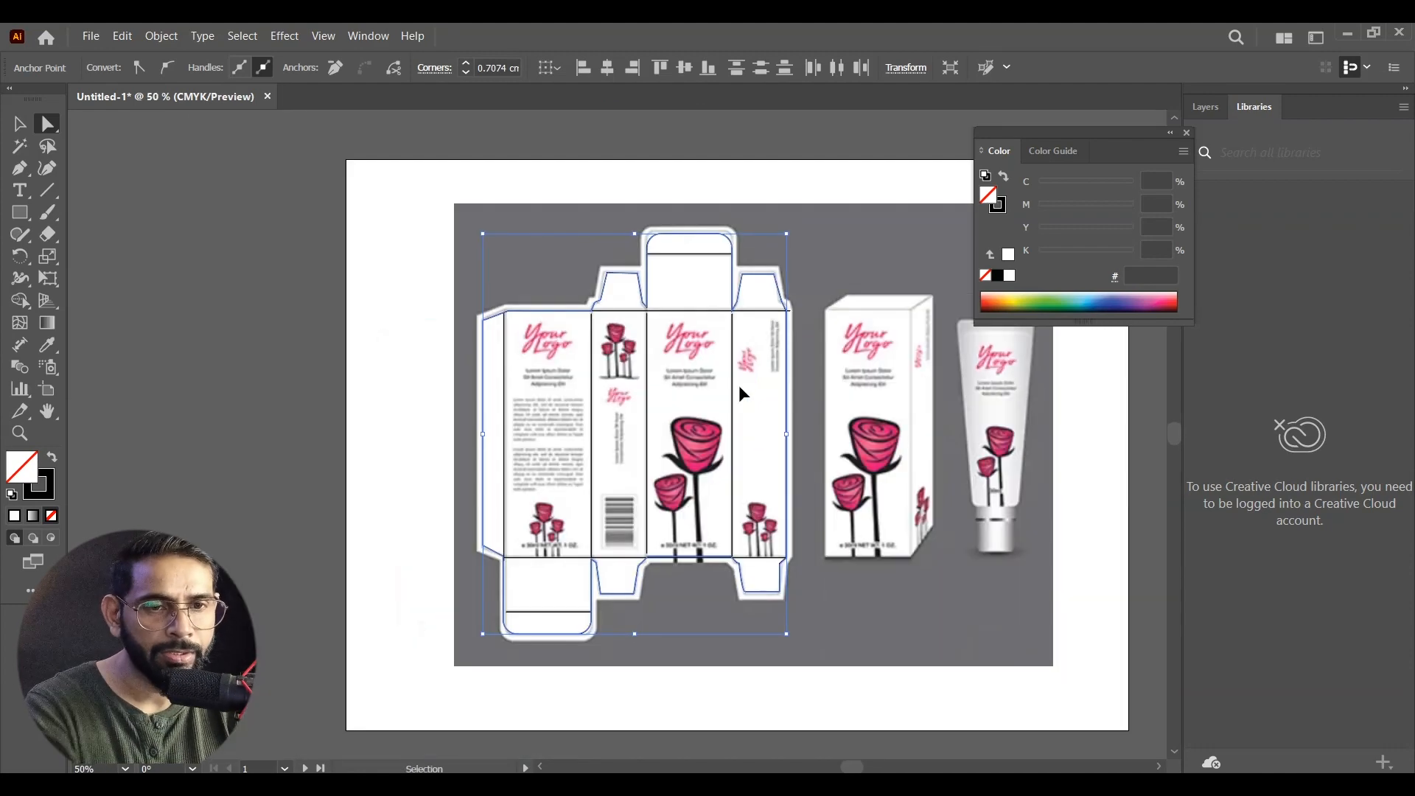
left_click(25, 125)
left_click_drag(739, 274, 528, 255)
left_click_drag(222, 283, 592, 593)
key("ctrl+g")
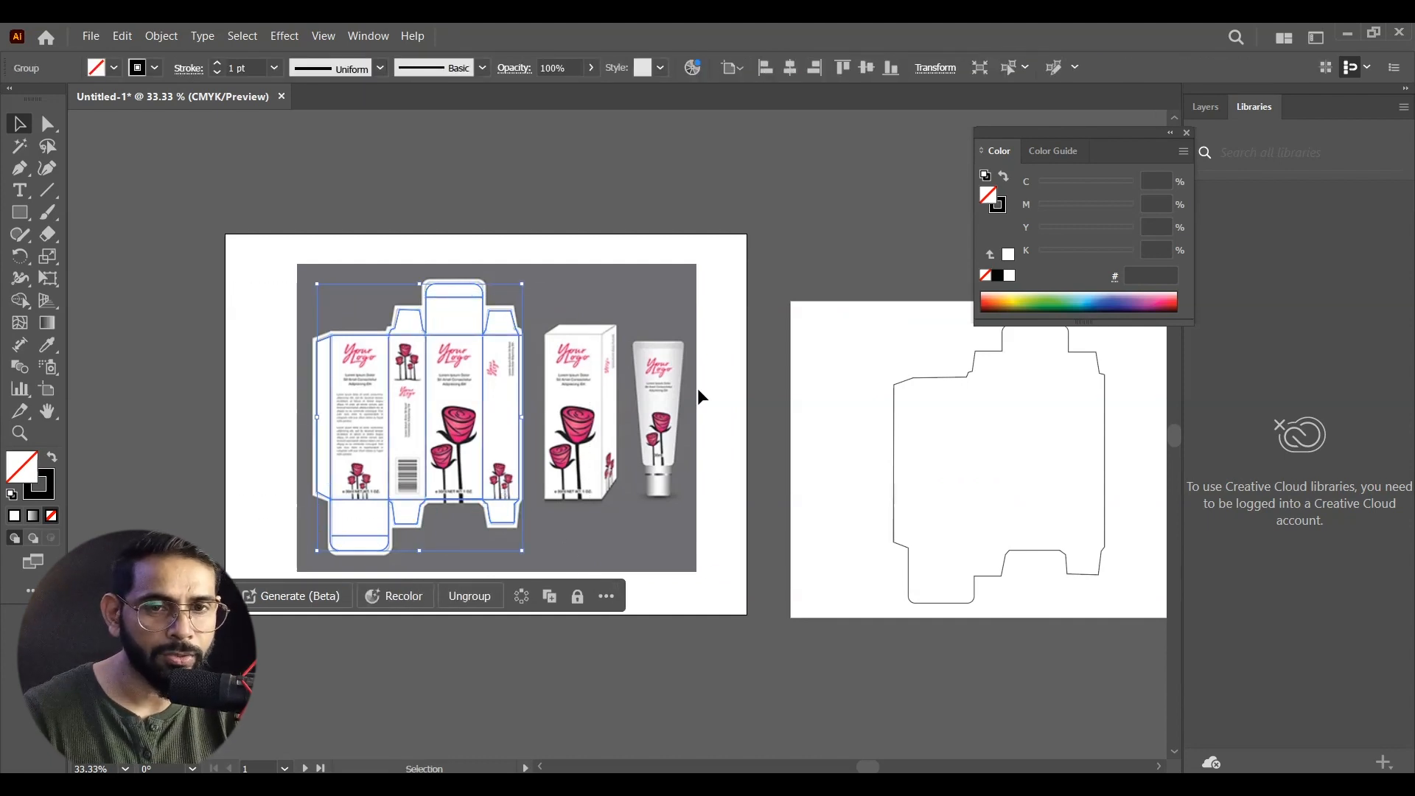
left_click_drag(863, 326, 659, 375)
left_click_drag(324, 397, 897, 440)
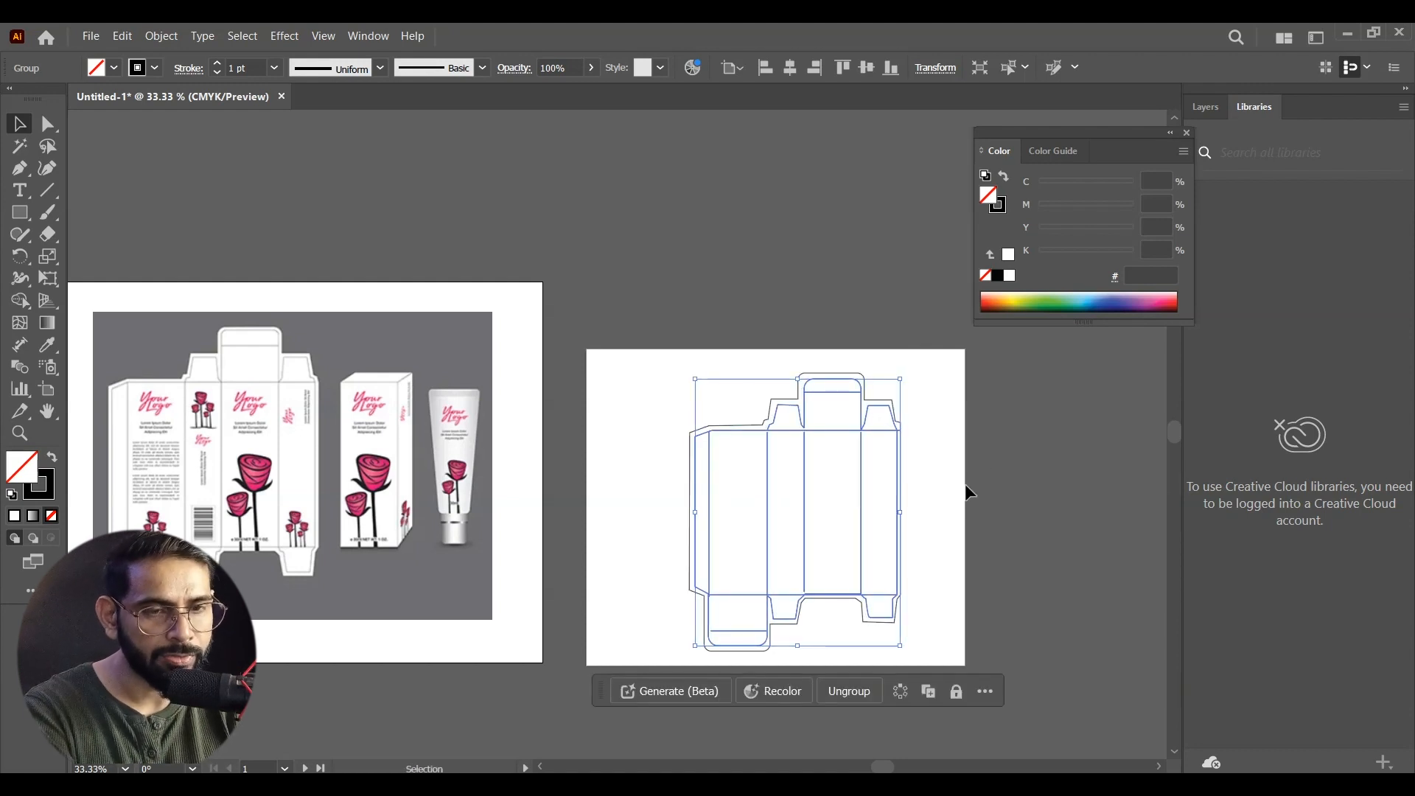
left_click(1029, 526)
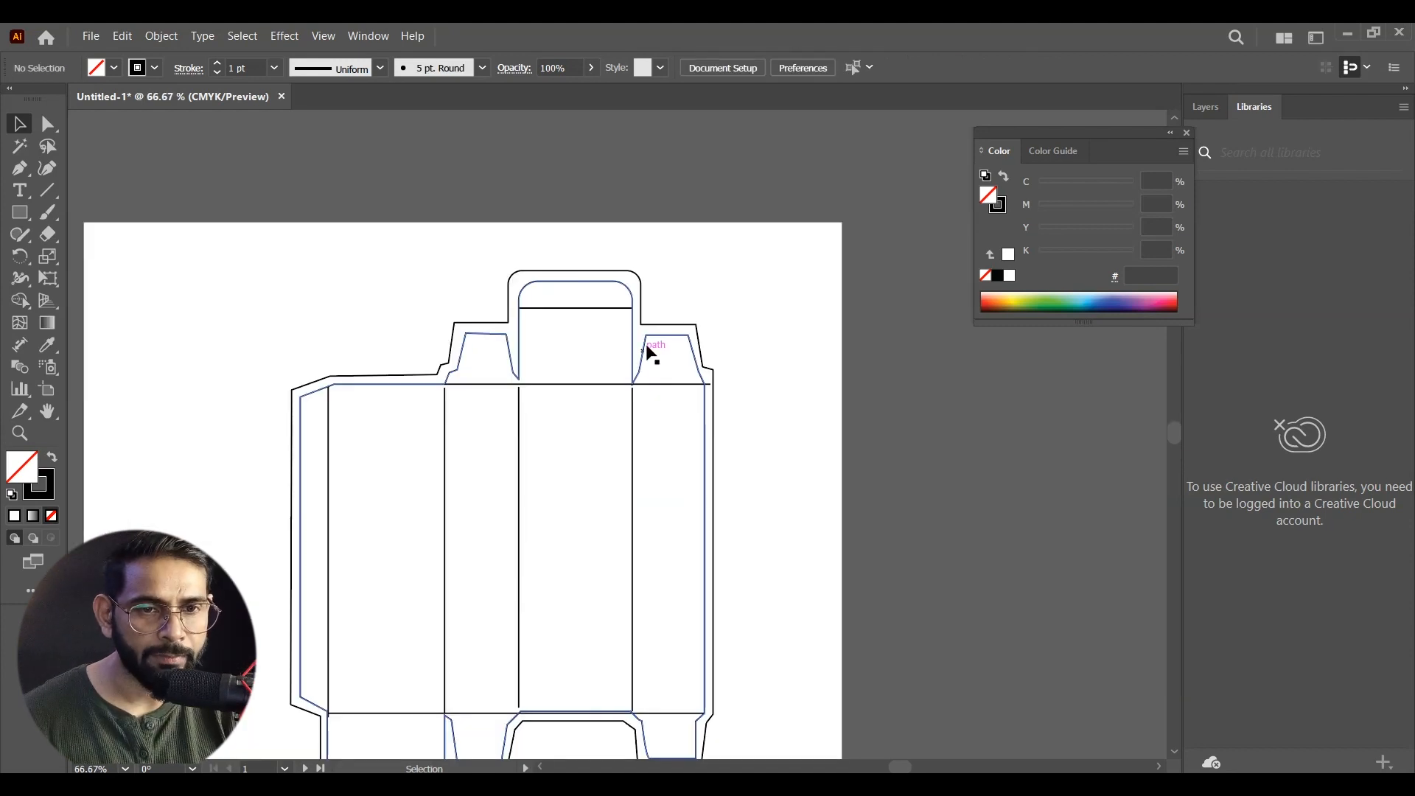
Set the stroke weight of the grouped inner outline and fold lines to 0.5 pt.
left_click(649, 337)
double_click(255, 65)
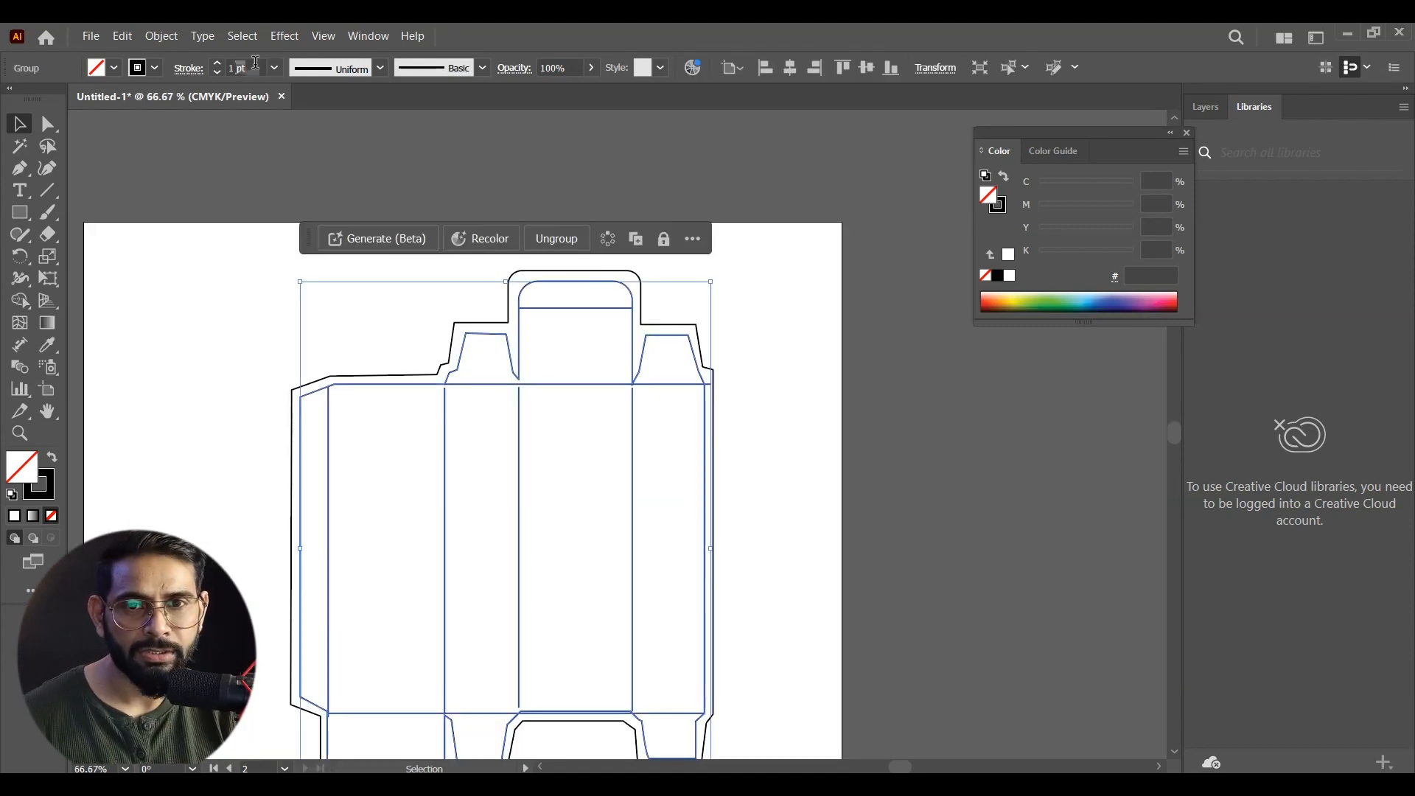
left_click(274, 68)
left_click(294, 103)
left_click(800, 342)
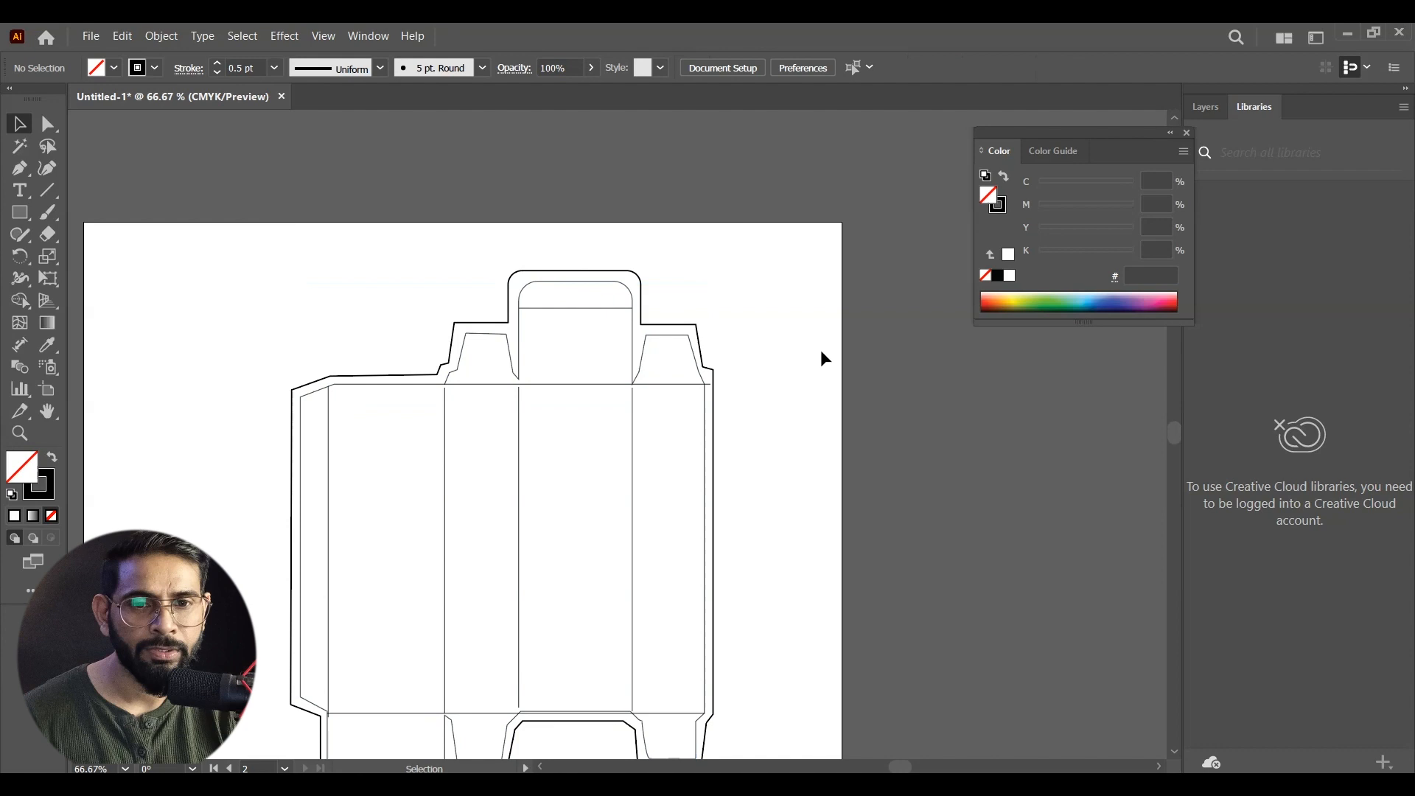
Make the inner group's stroke a dashed line with 2 pt dashes and deselect it.
scroll(844, 413, "down", 3)
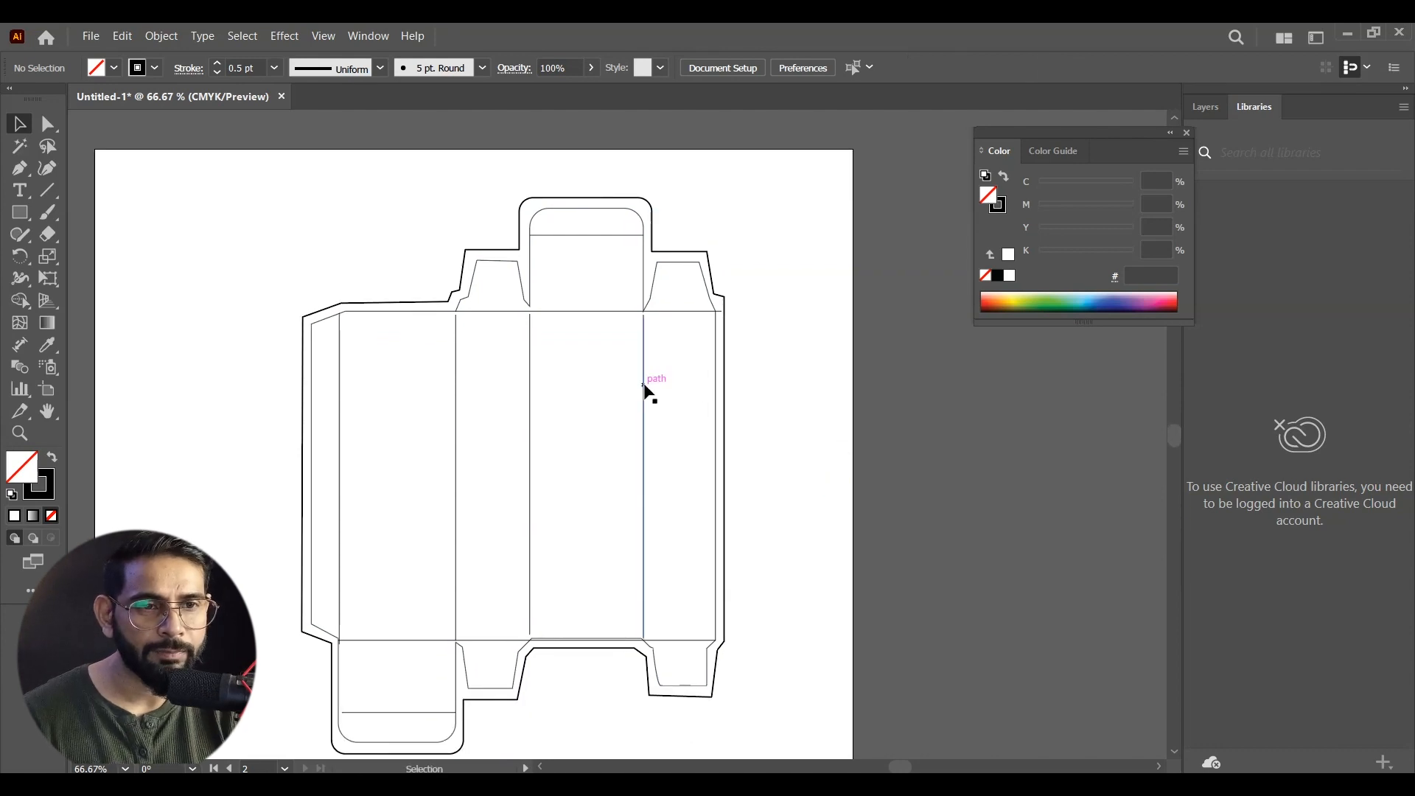
left_click(644, 384)
left_click(369, 36)
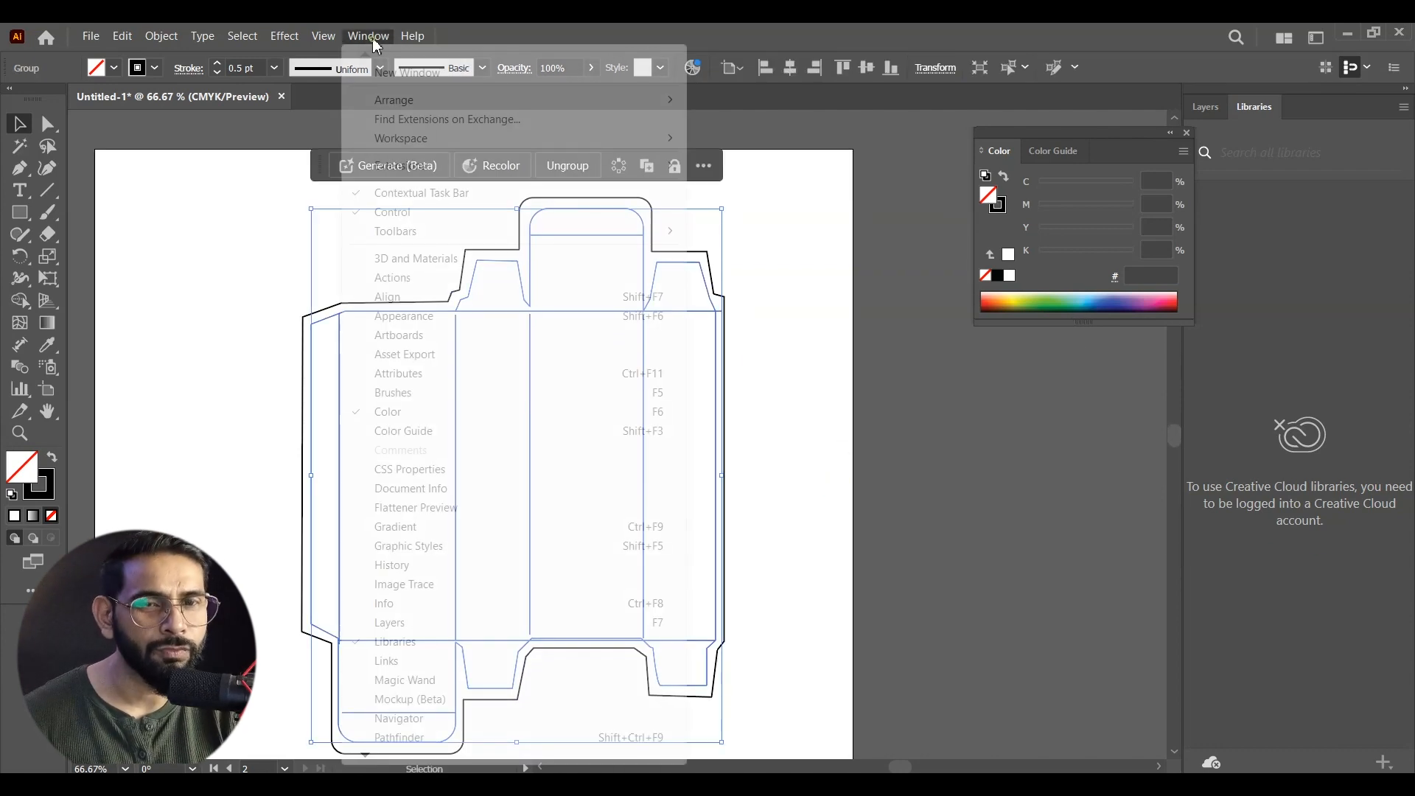
mouse_move(367, 755)
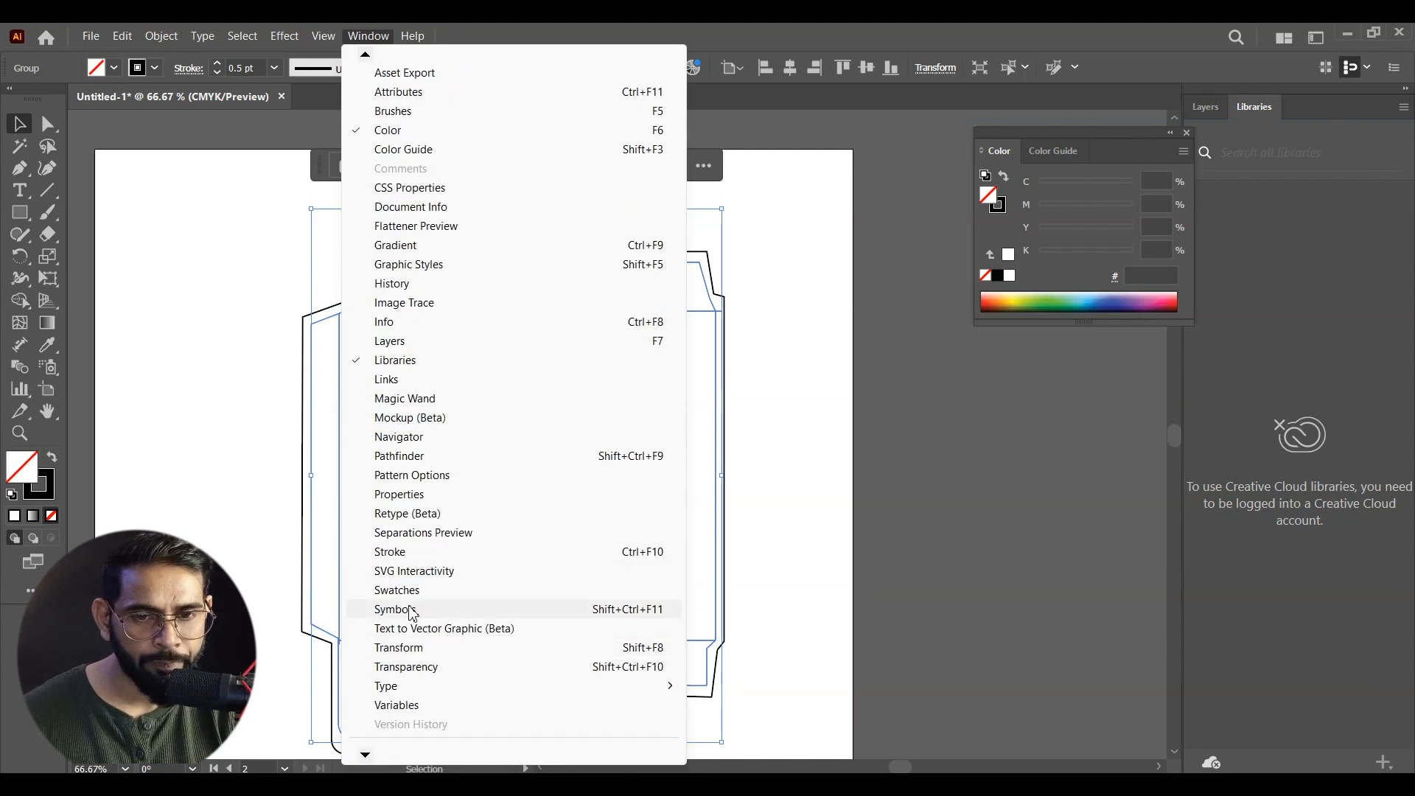
left_click(410, 552)
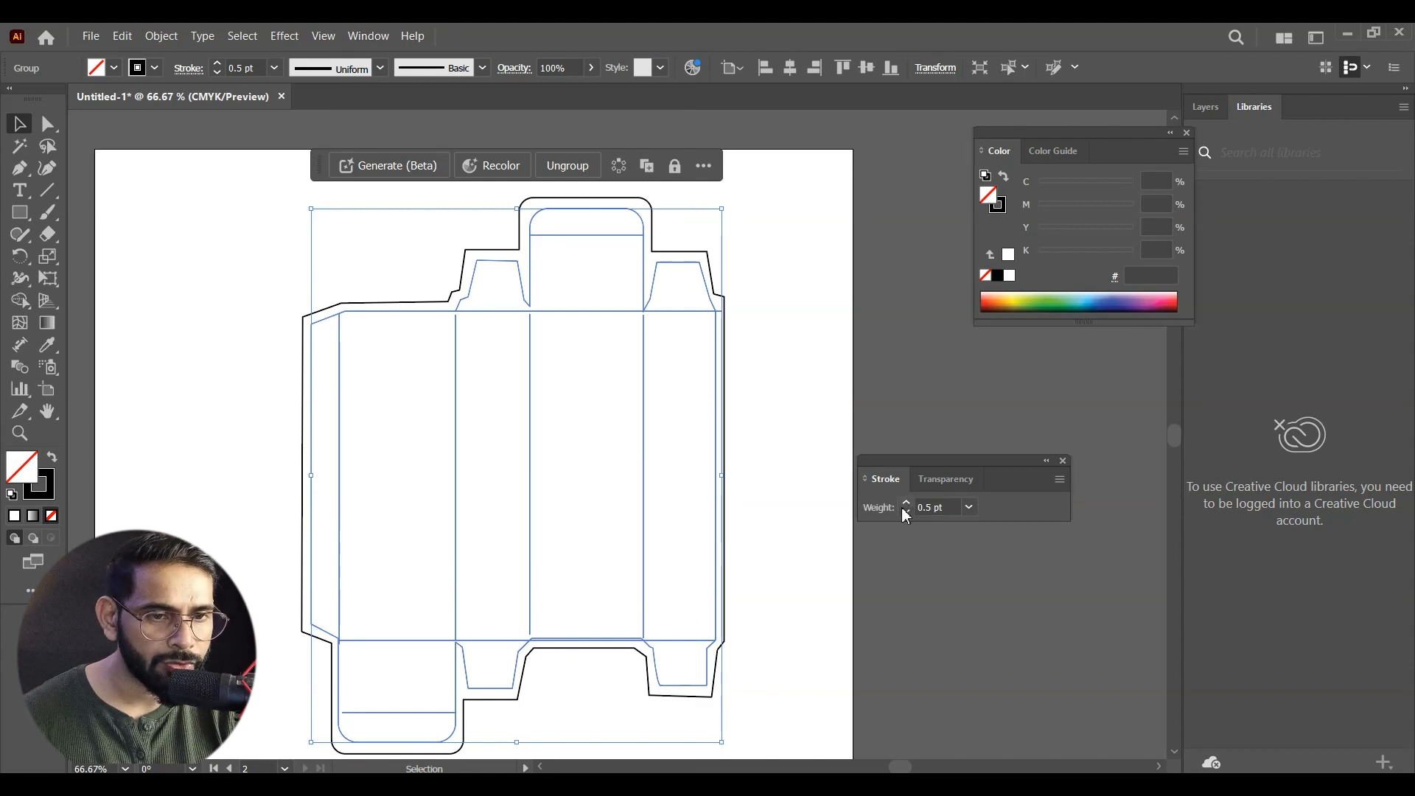
left_click(866, 479)
left_click(869, 612)
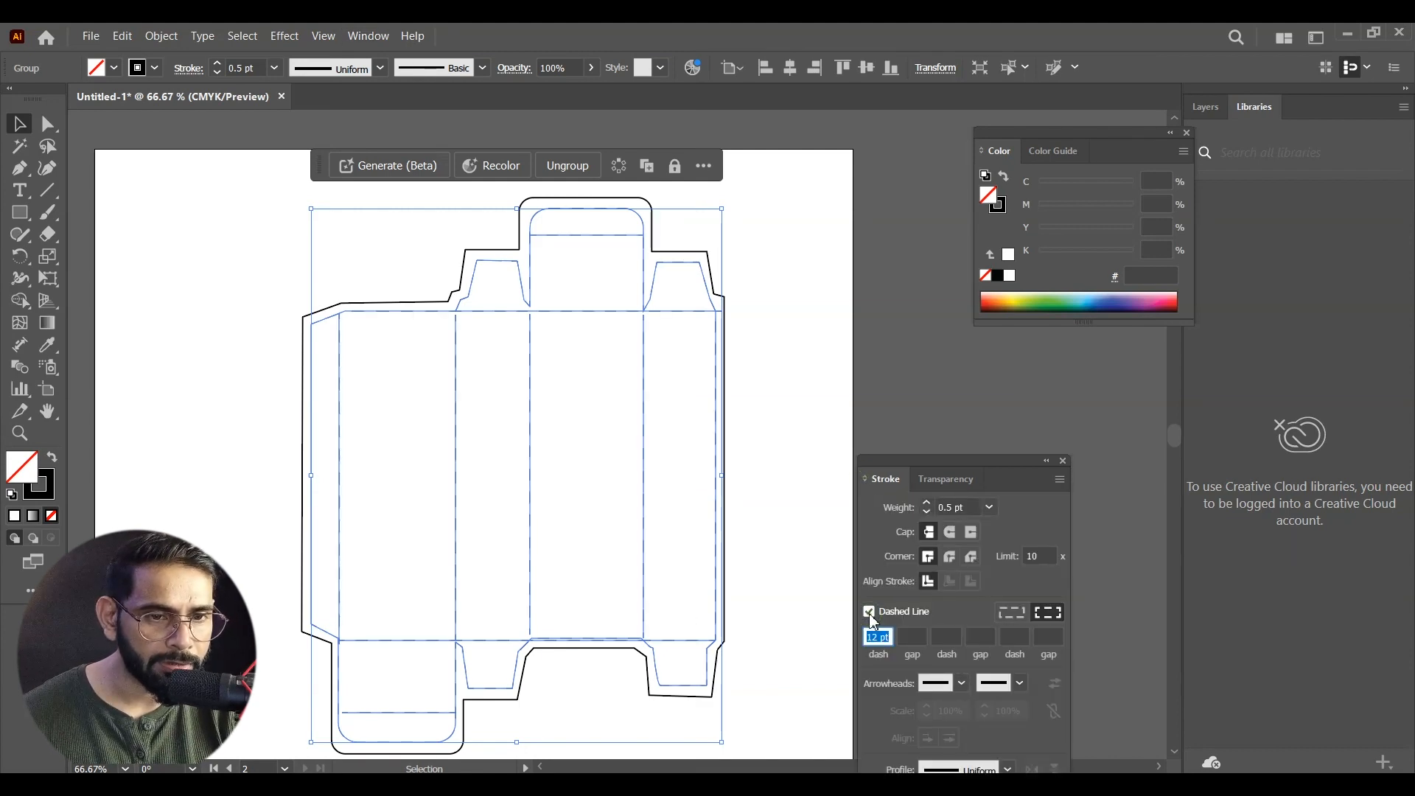
key("Return")
left_click(867, 418)
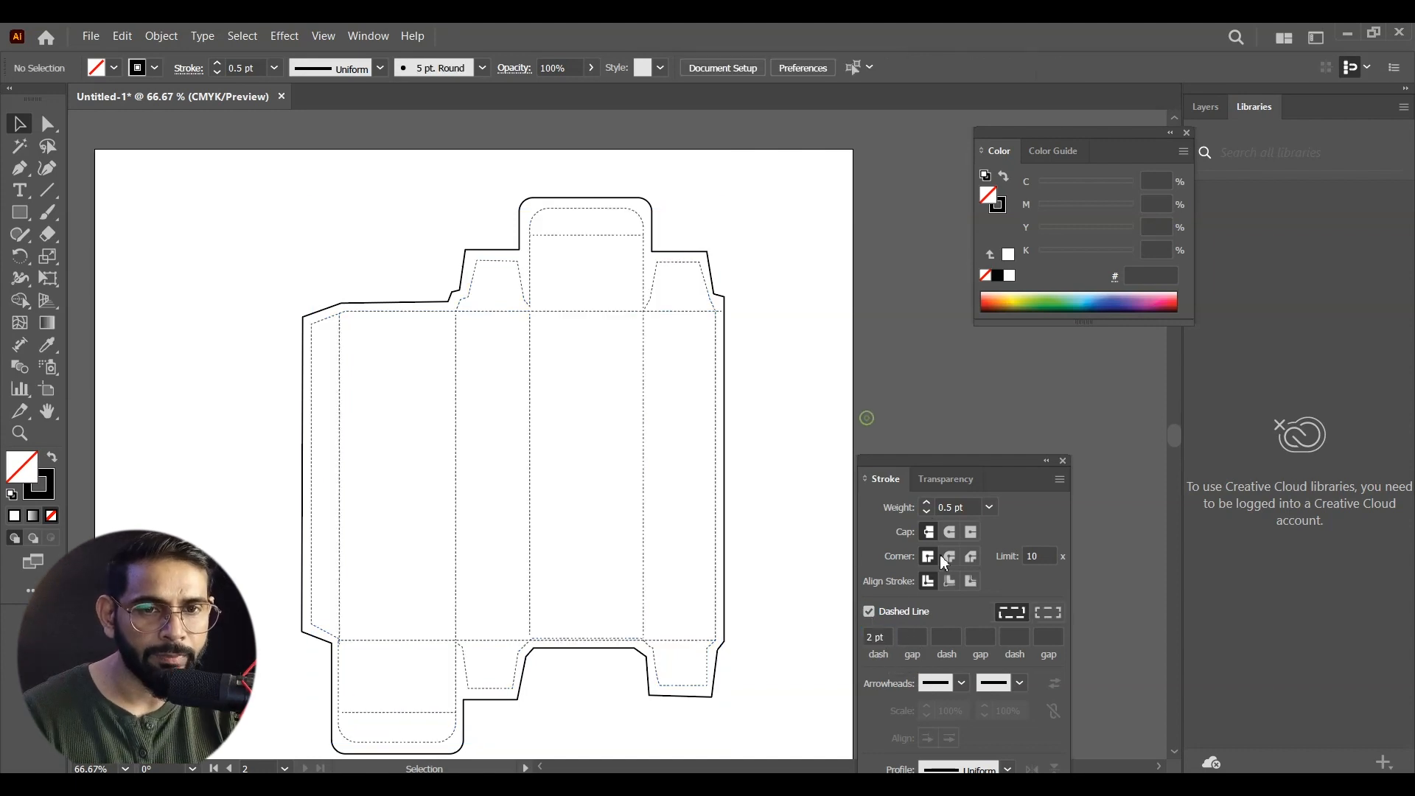
left_click(945, 470)
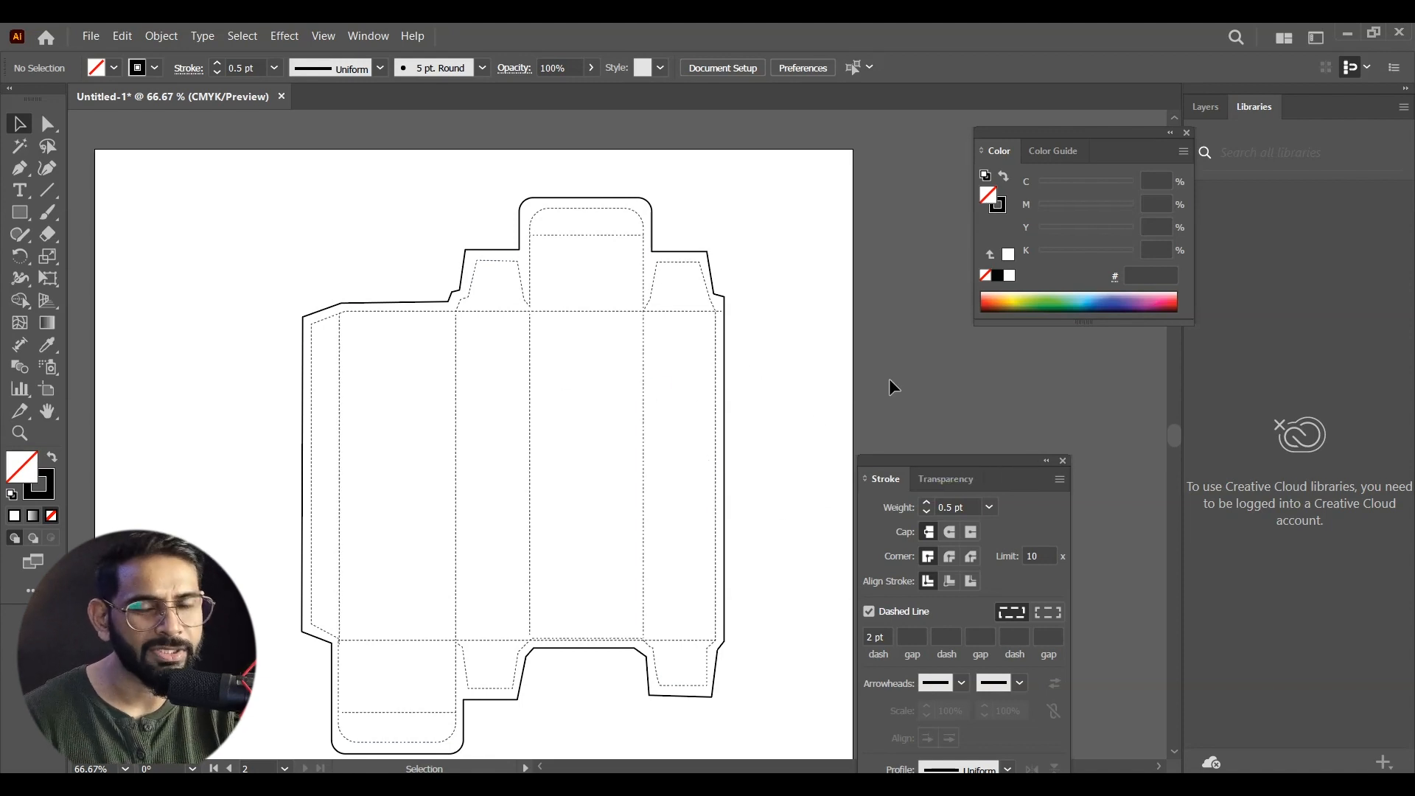
scroll(722, 472, "down", 1)
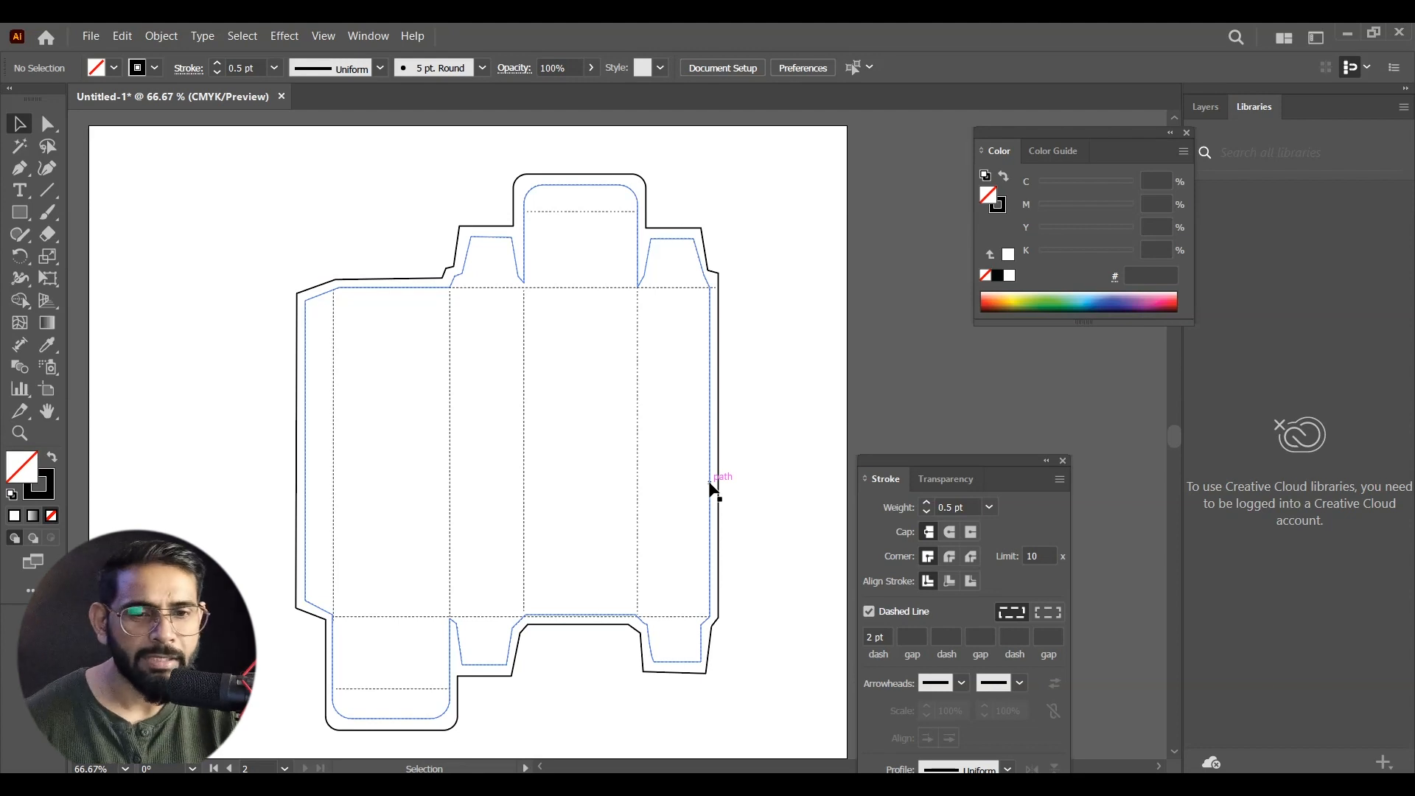
left_click_drag(763, 494, 713, 509)
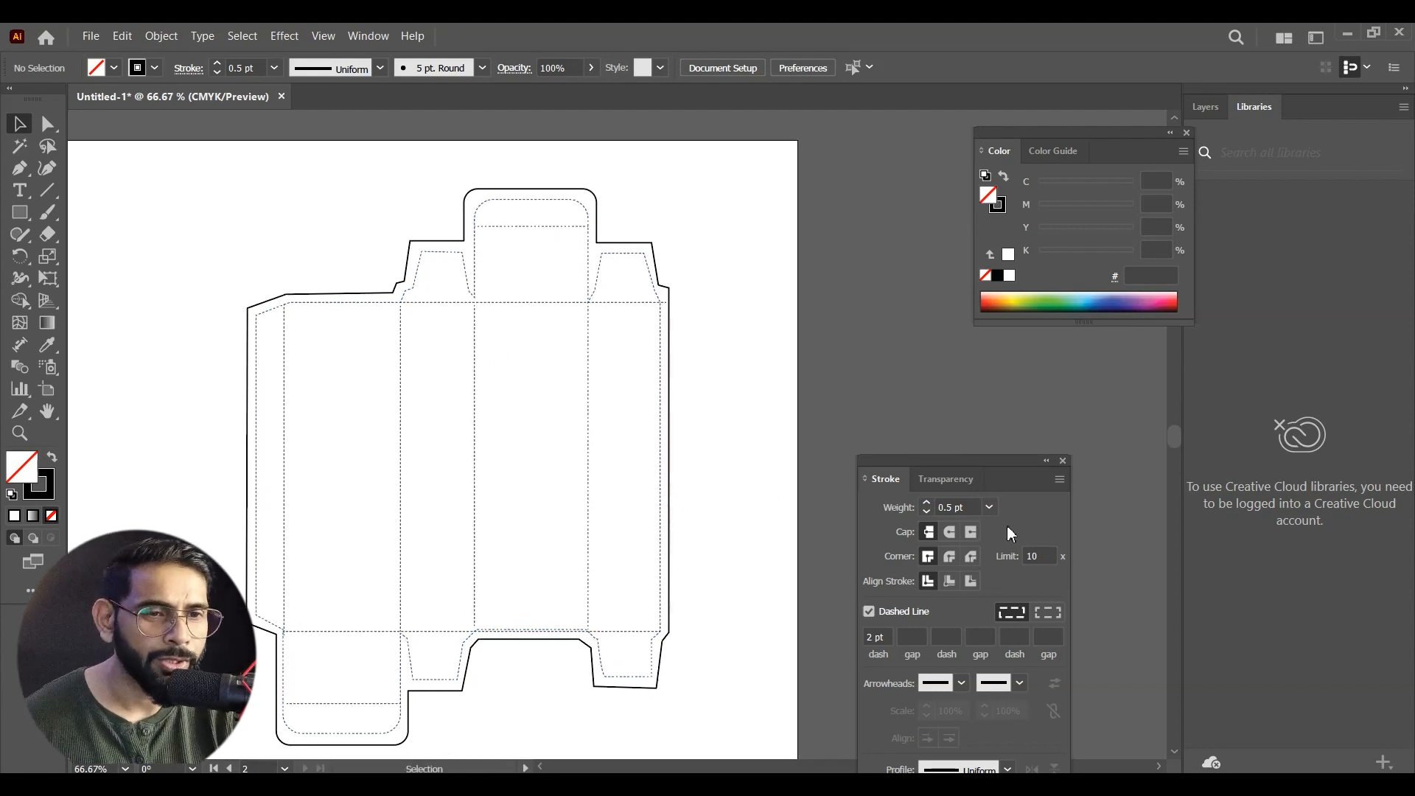
Set the Dimension Tool's dimension line weight to 1 pt and its text size to 15 pt.
left_click_drag(1001, 460, 1078, 420)
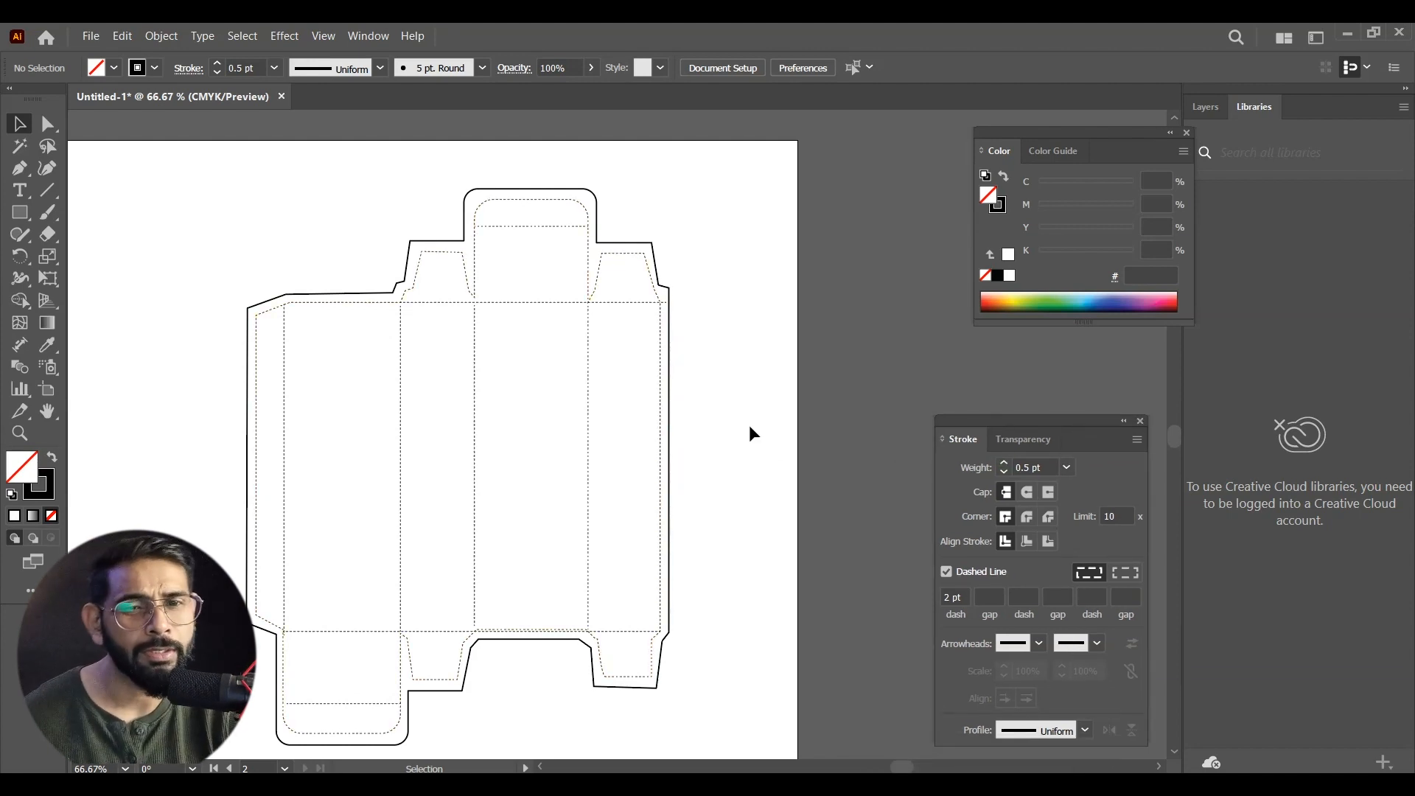
left_click(31, 346)
left_click(243, 360)
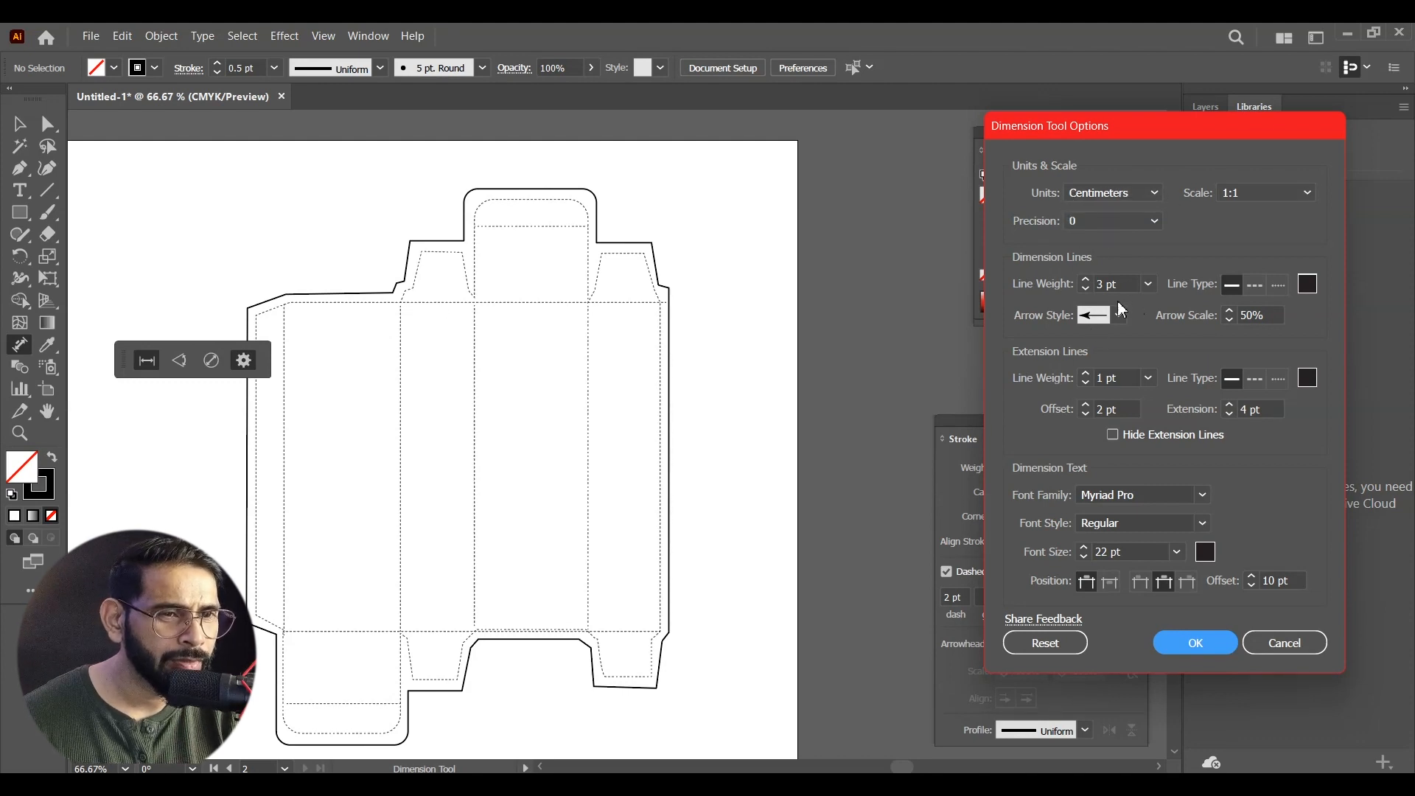
left_click(1086, 290)
left_click(1086, 290)
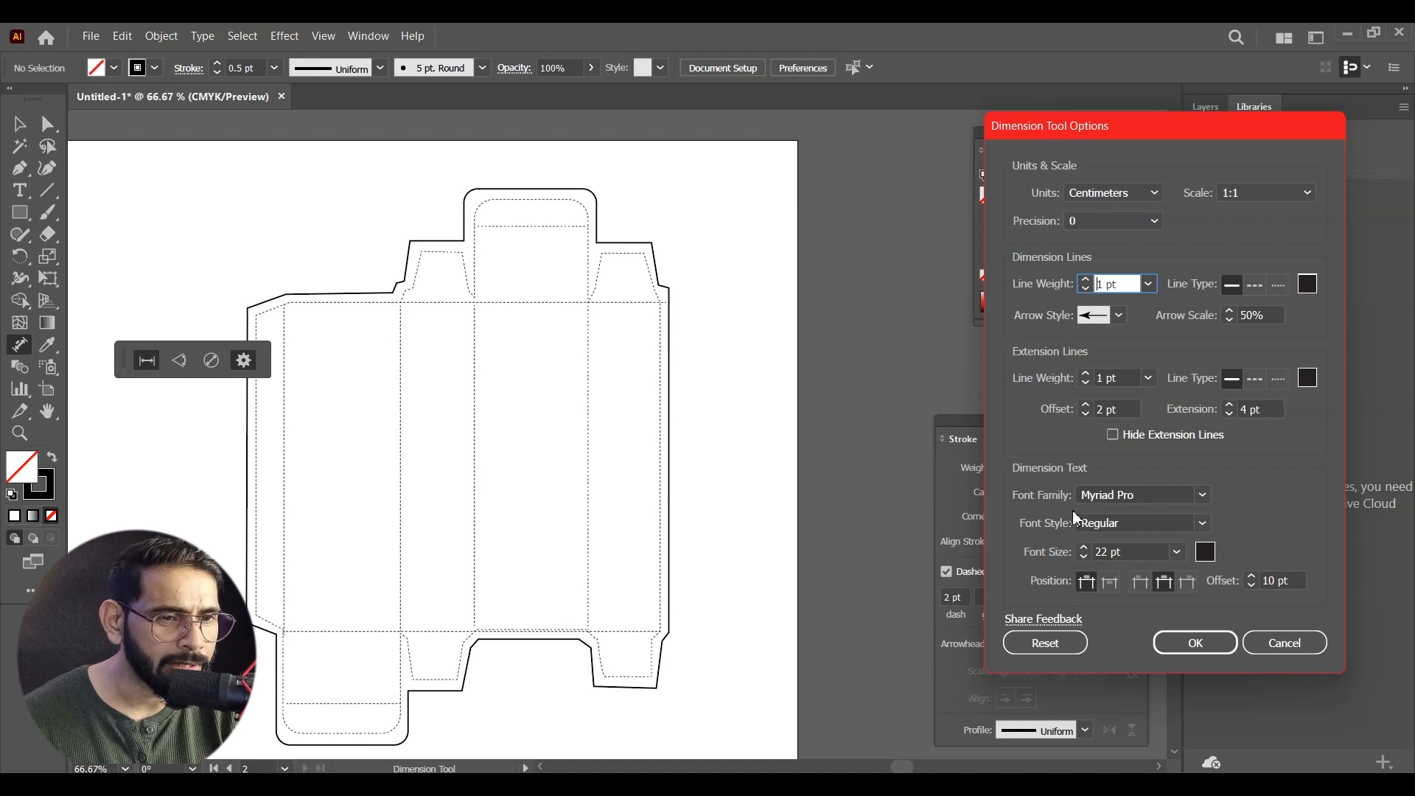
left_click(1084, 557)
left_click(1084, 557)
left_click(1083, 557)
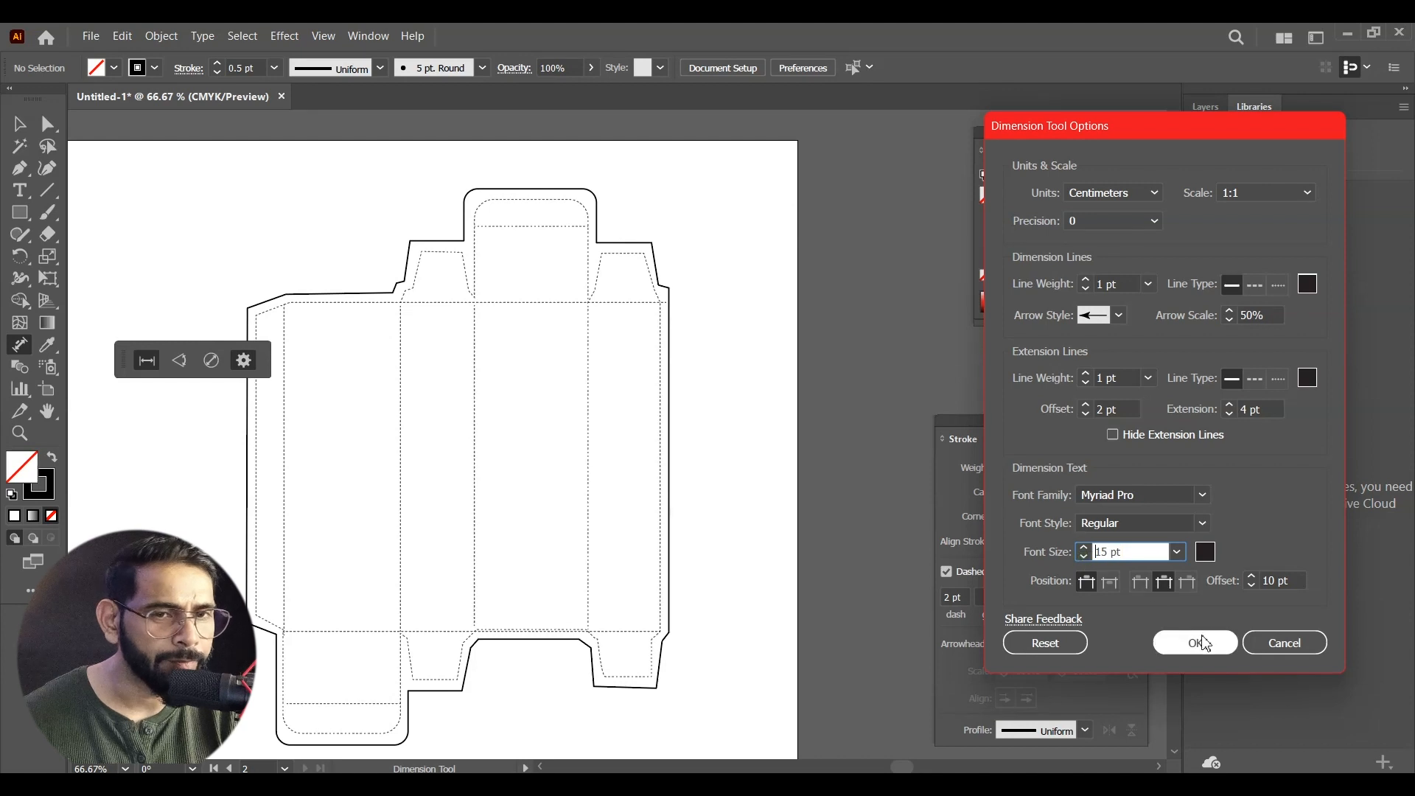
left_click(1194, 643)
Dimension the first main panel's height between the outer outline's corners beside the glue flap, with the label over that flap.
left_click_drag(481, 345, 580, 315)
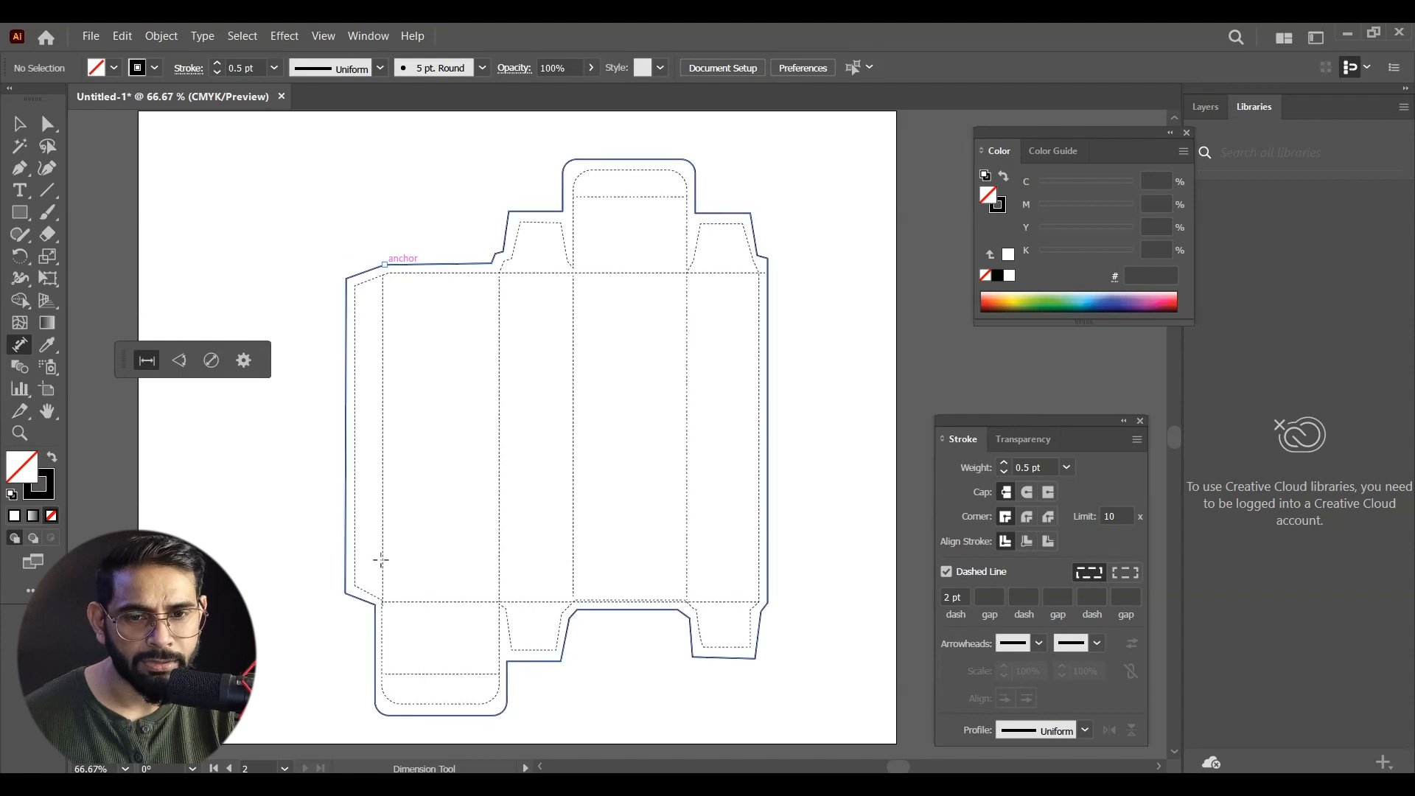
left_click(382, 605)
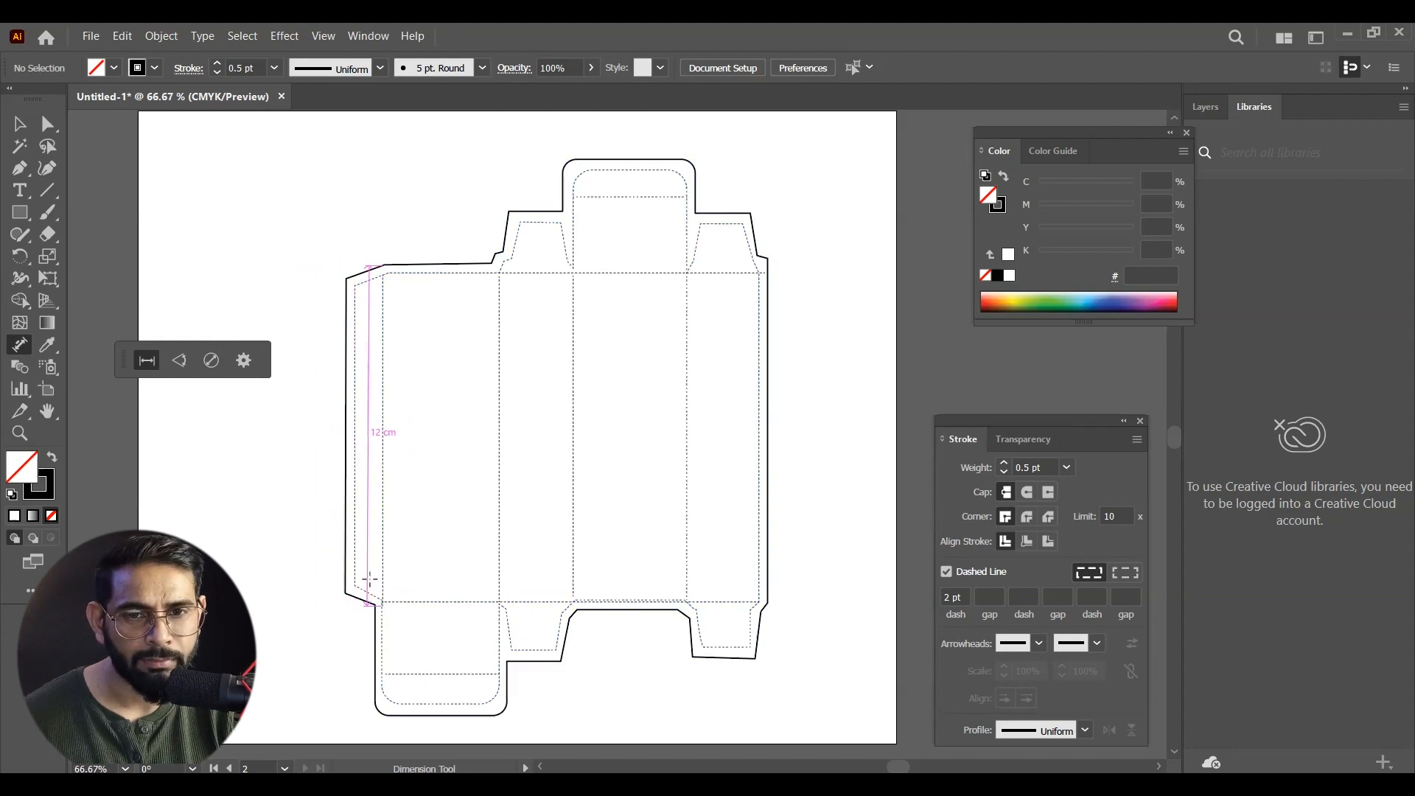
left_click(379, 579)
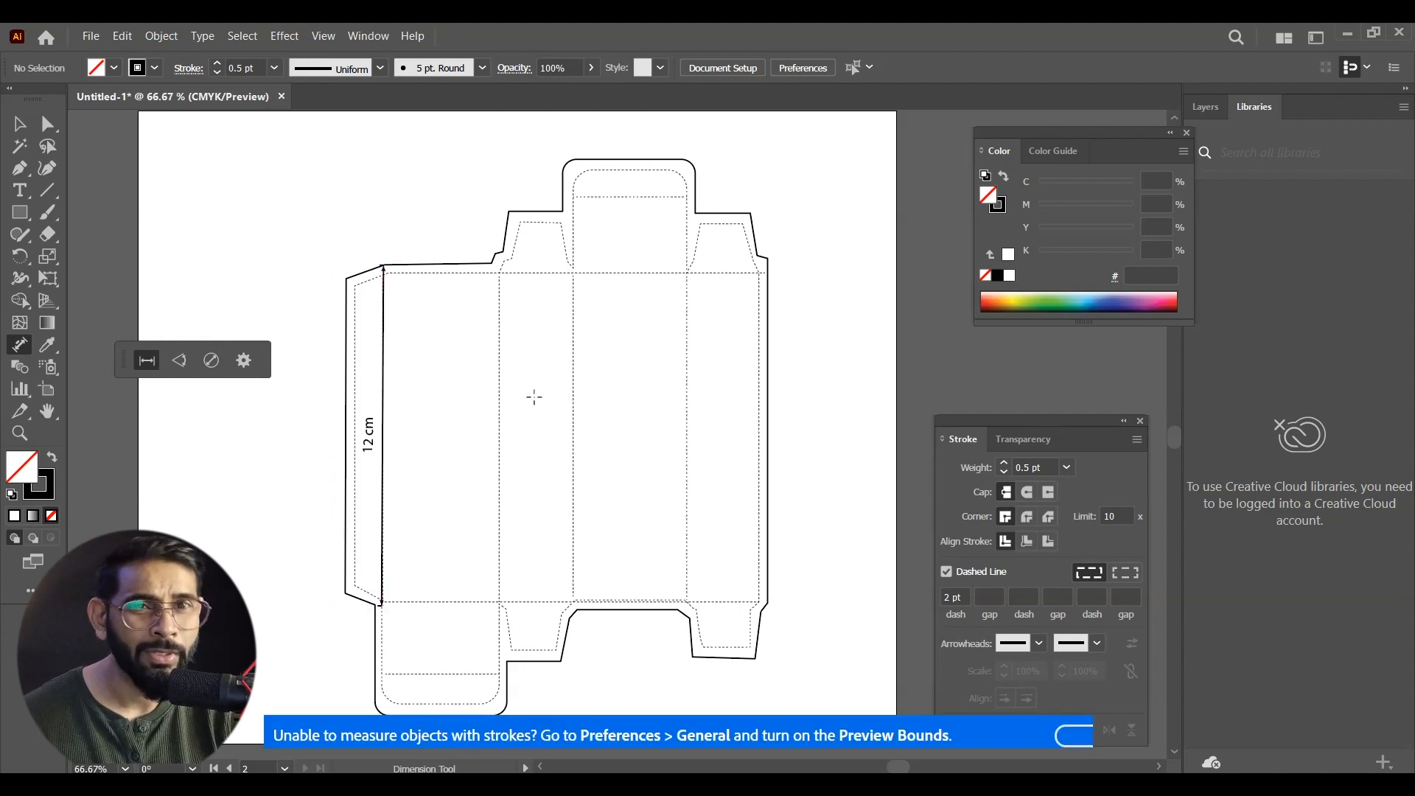
Dimension the die-line's overall width from the glue flap's outer edge to the opposite edge, placing the line above the box.
mouse_move(536, 404)
left_mouse_down()
mouse_move(511, 307)
mouse_move(536, 342)
mouse_move(534, 401)
left_mouse_up()
left_click(308, 296)
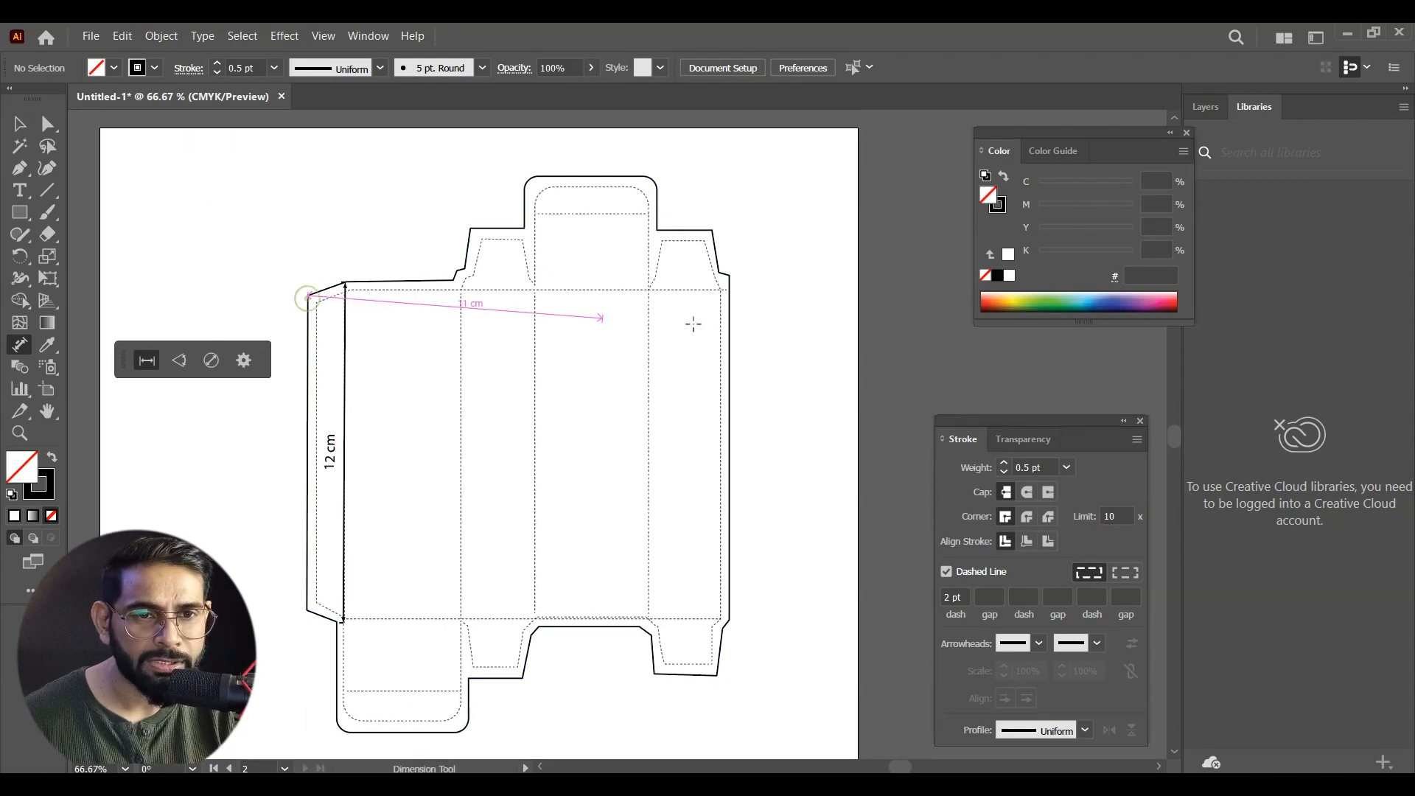
left_click(727, 294)
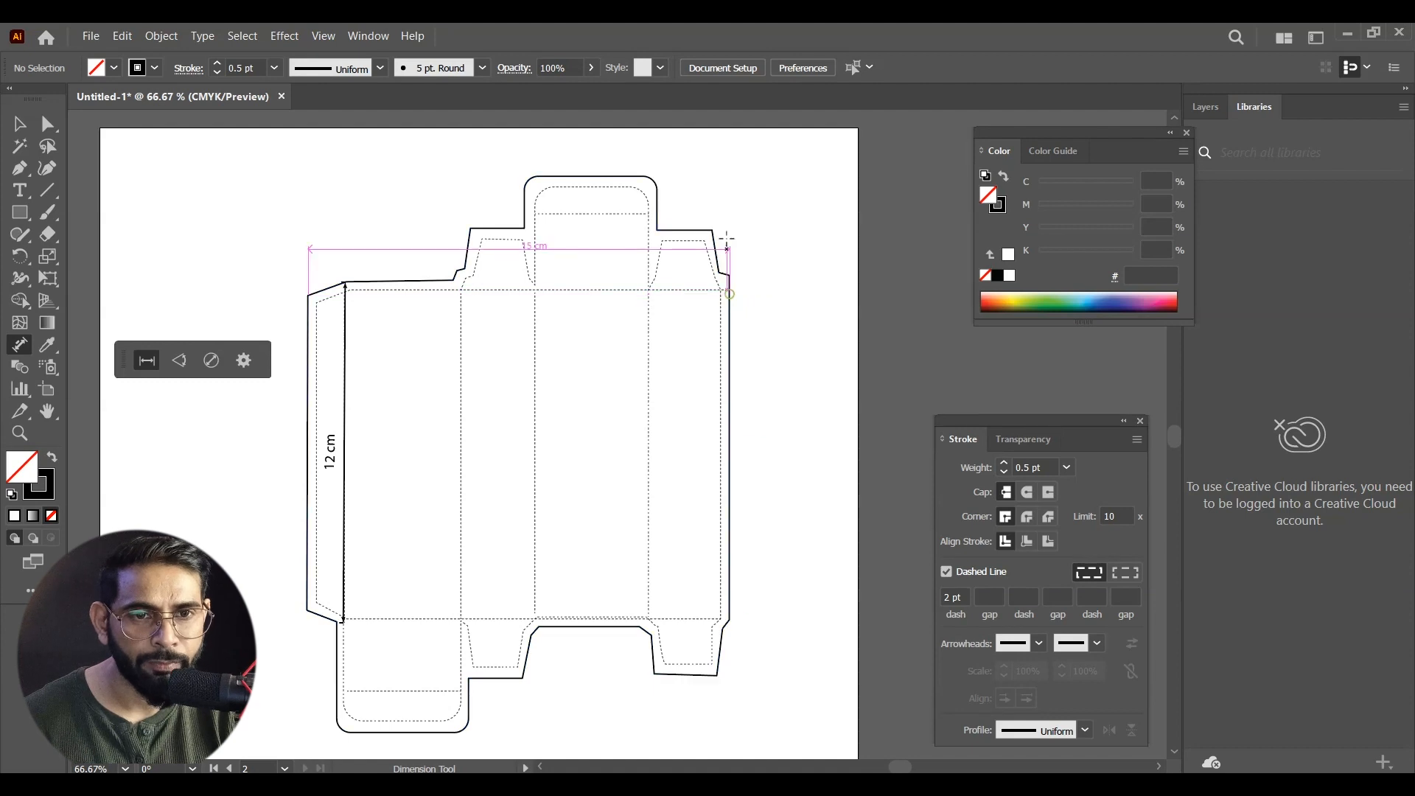
left_click(705, 152)
Dimension the die-line's overall height from the top flap's edge to the bottom flap's edge, placing the line beyond the fourth panel.
key("space")
left_click_drag(821, 439, 828, 420)
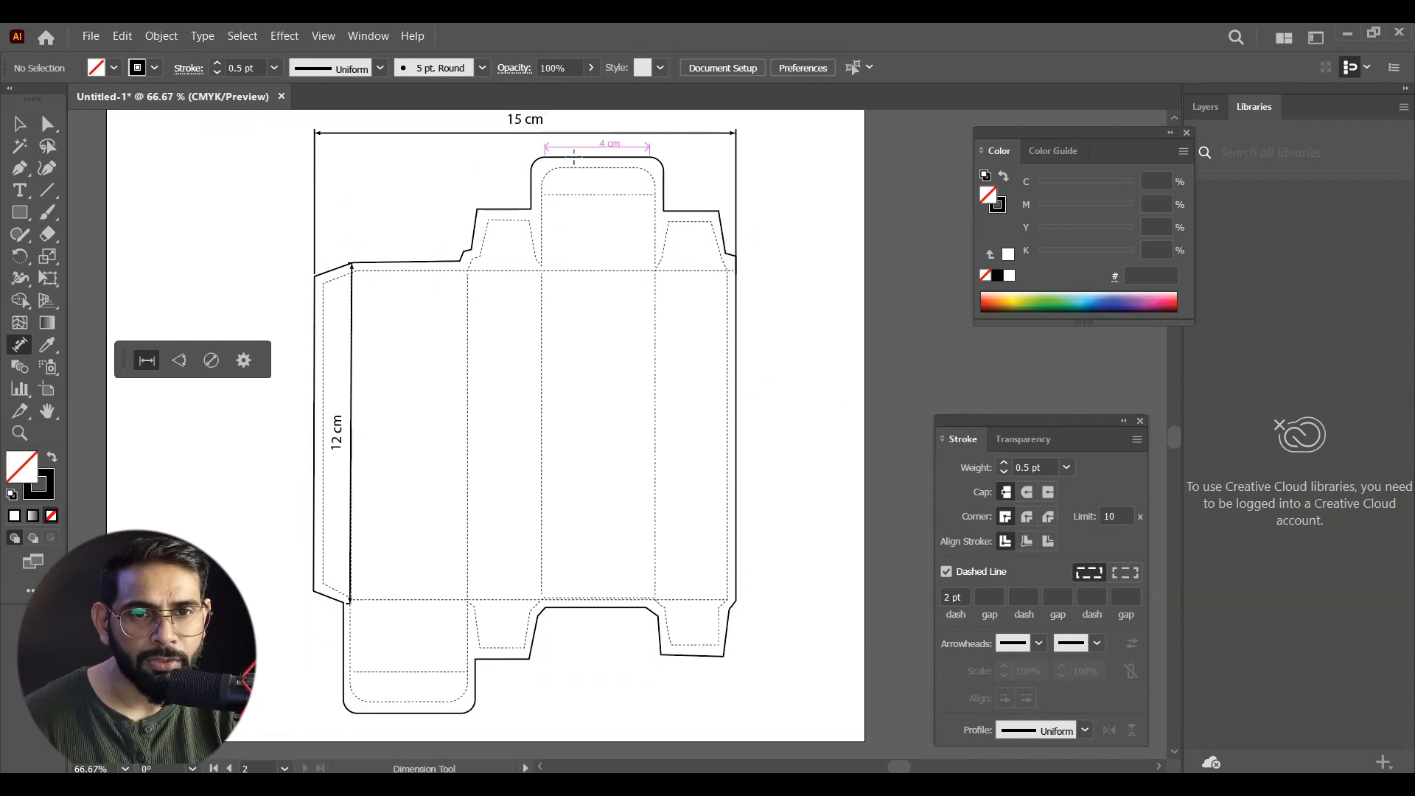
left_click(574, 156)
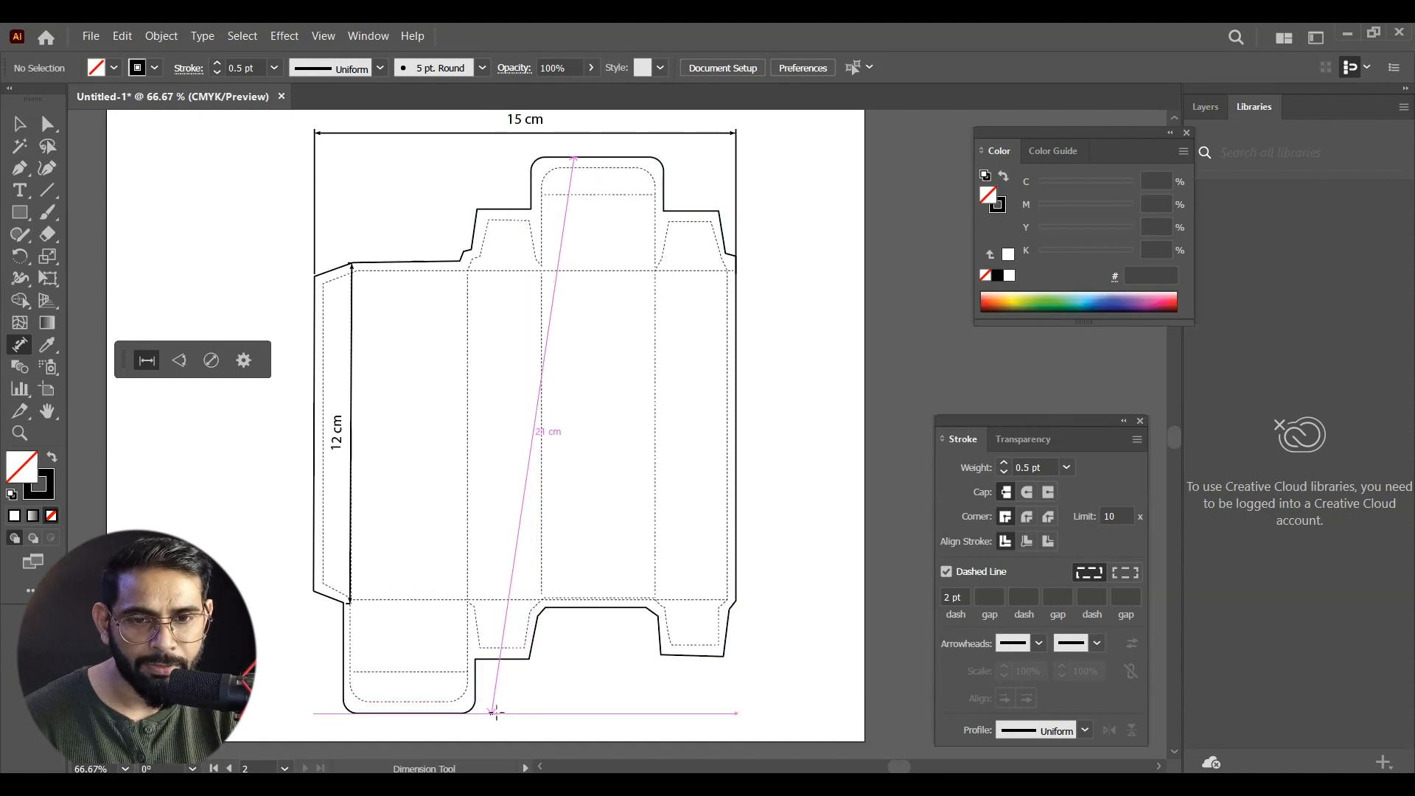
left_click(573, 713)
left_click(574, 713)
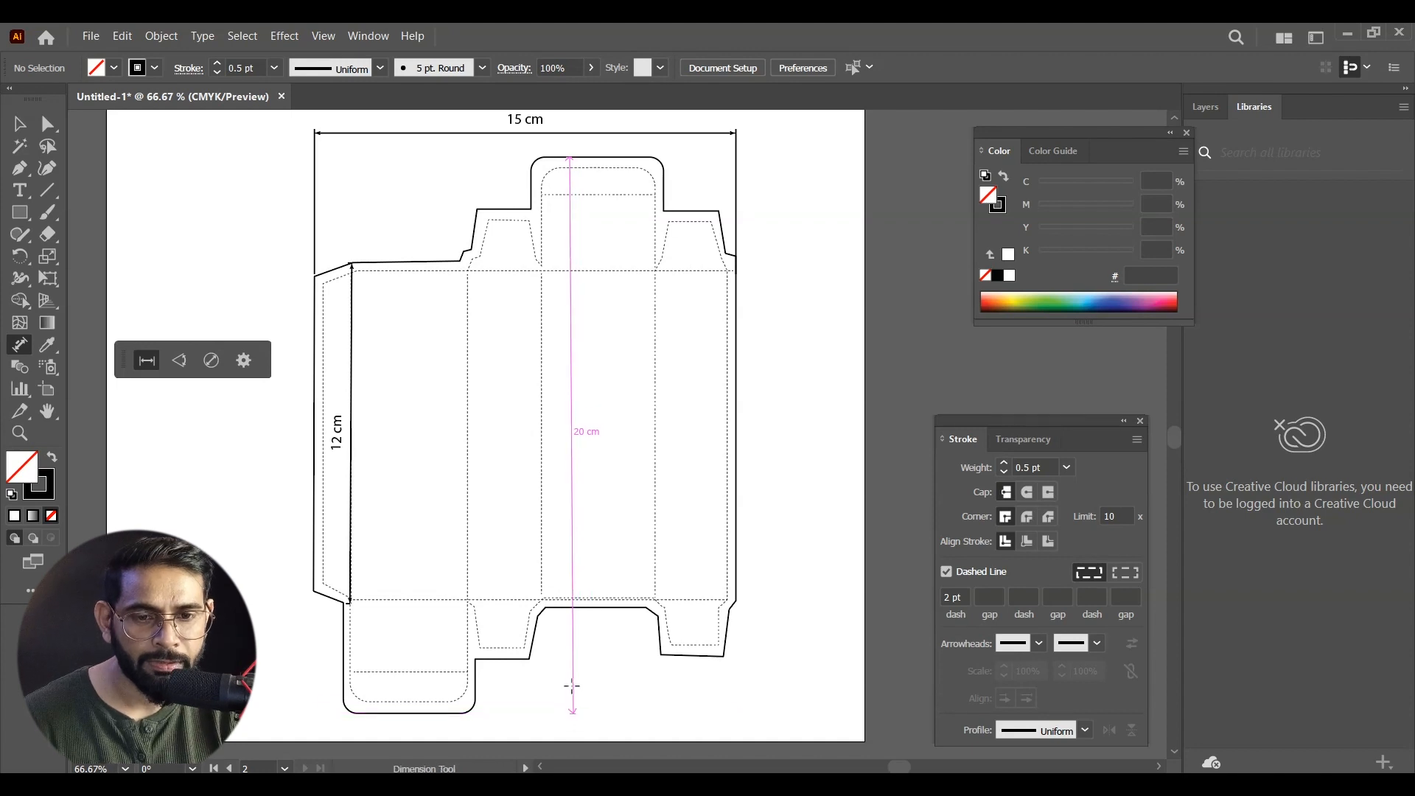
left_click(809, 670)
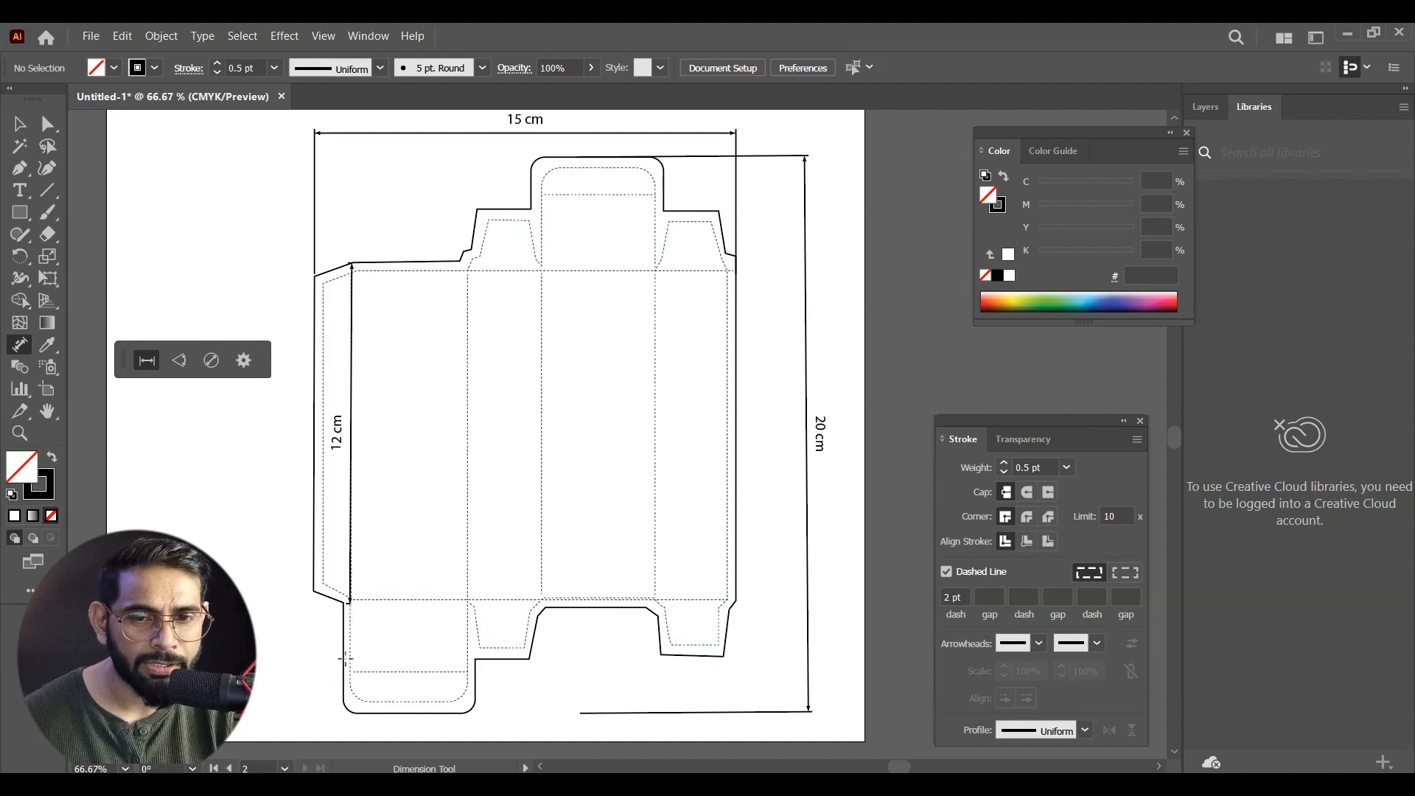
Dimension the width of the first main panel next to the glue flap, placing the line inside the panel.
scroll(626, 515, "down", 3)
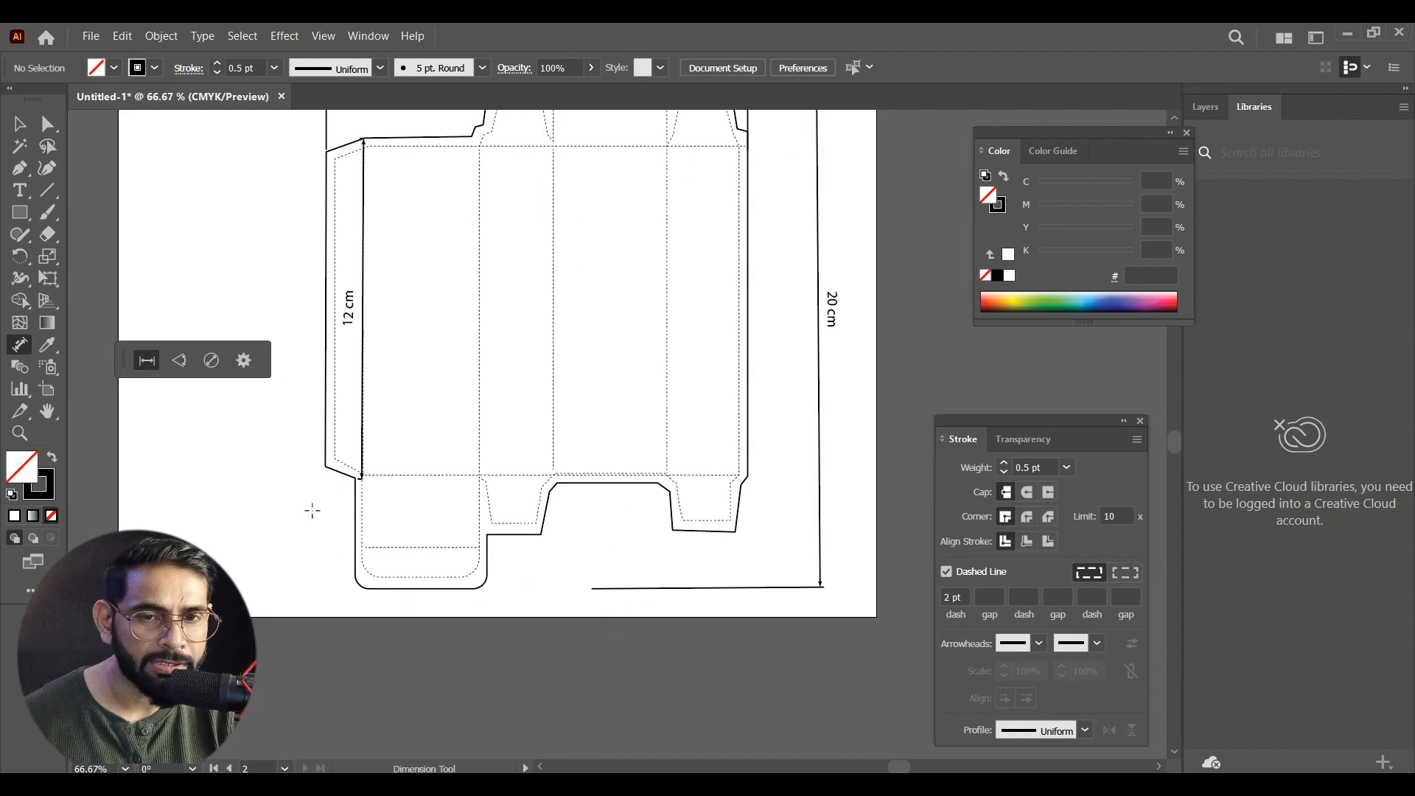
left_click(482, 269)
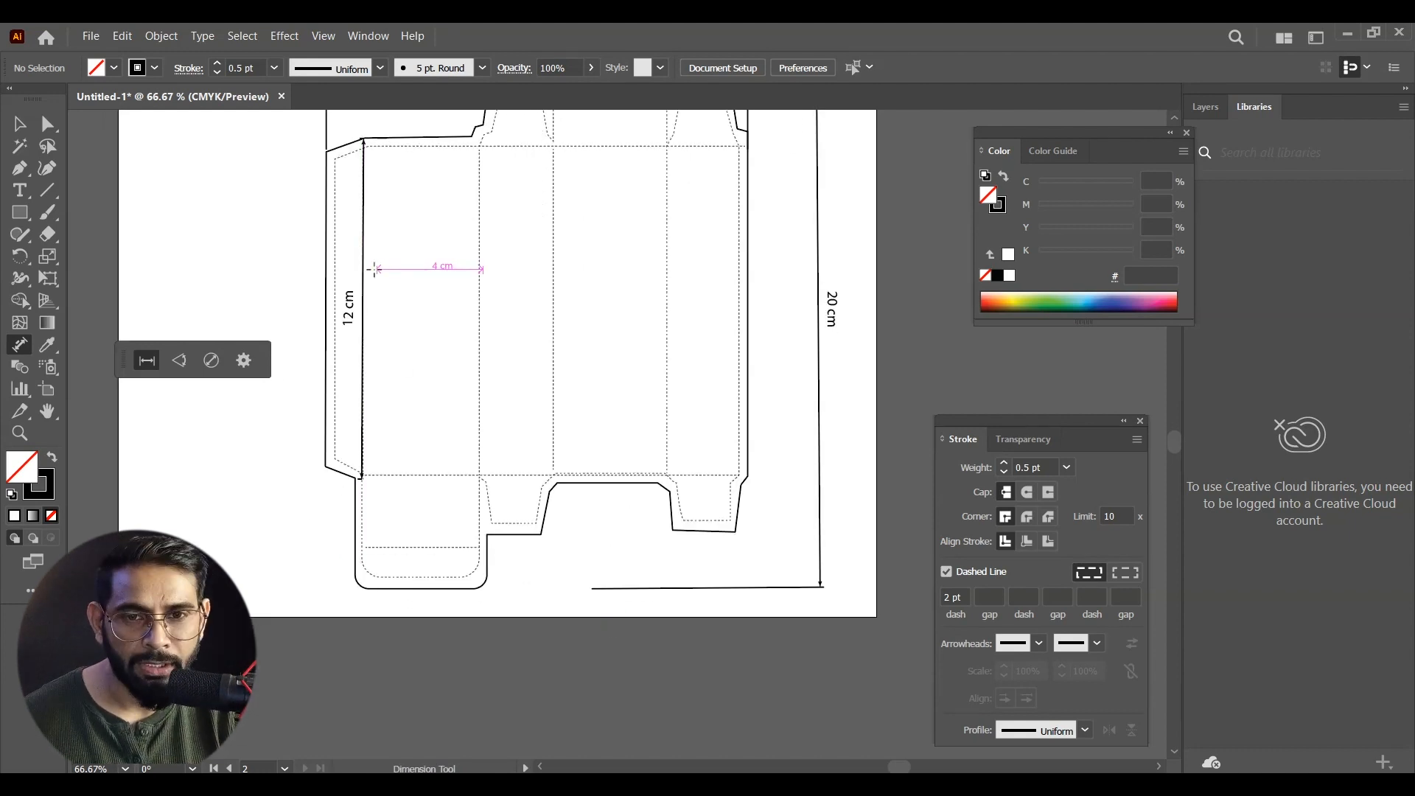
left_click(364, 270)
scroll(368, 266, "up", 2)
left_click(456, 332)
Dimension the width of the narrow second panel between its fold lines, with the label below the line.
left_click_drag(797, 494, 637, 595)
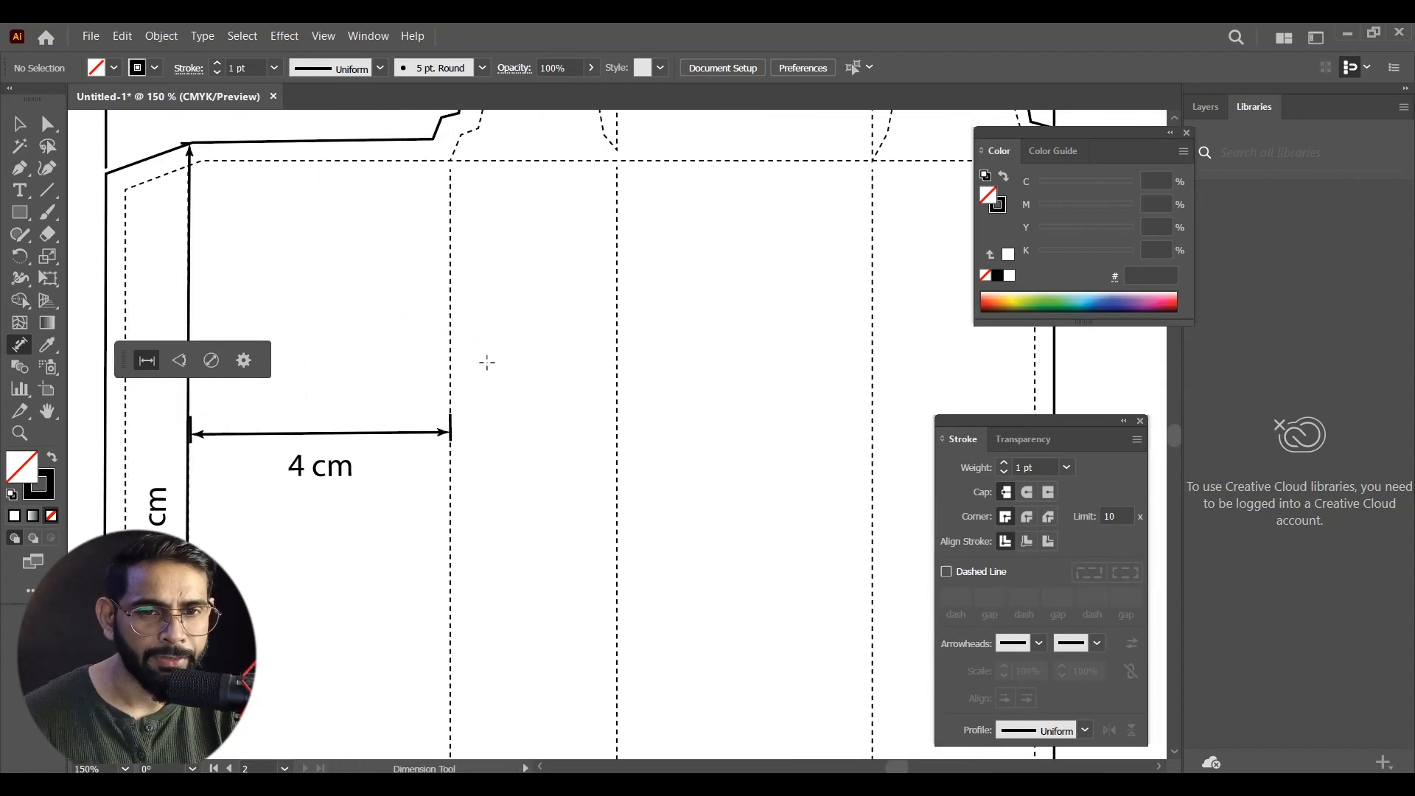
left_click(449, 598)
left_click(494, 600)
key("ctrl+z")
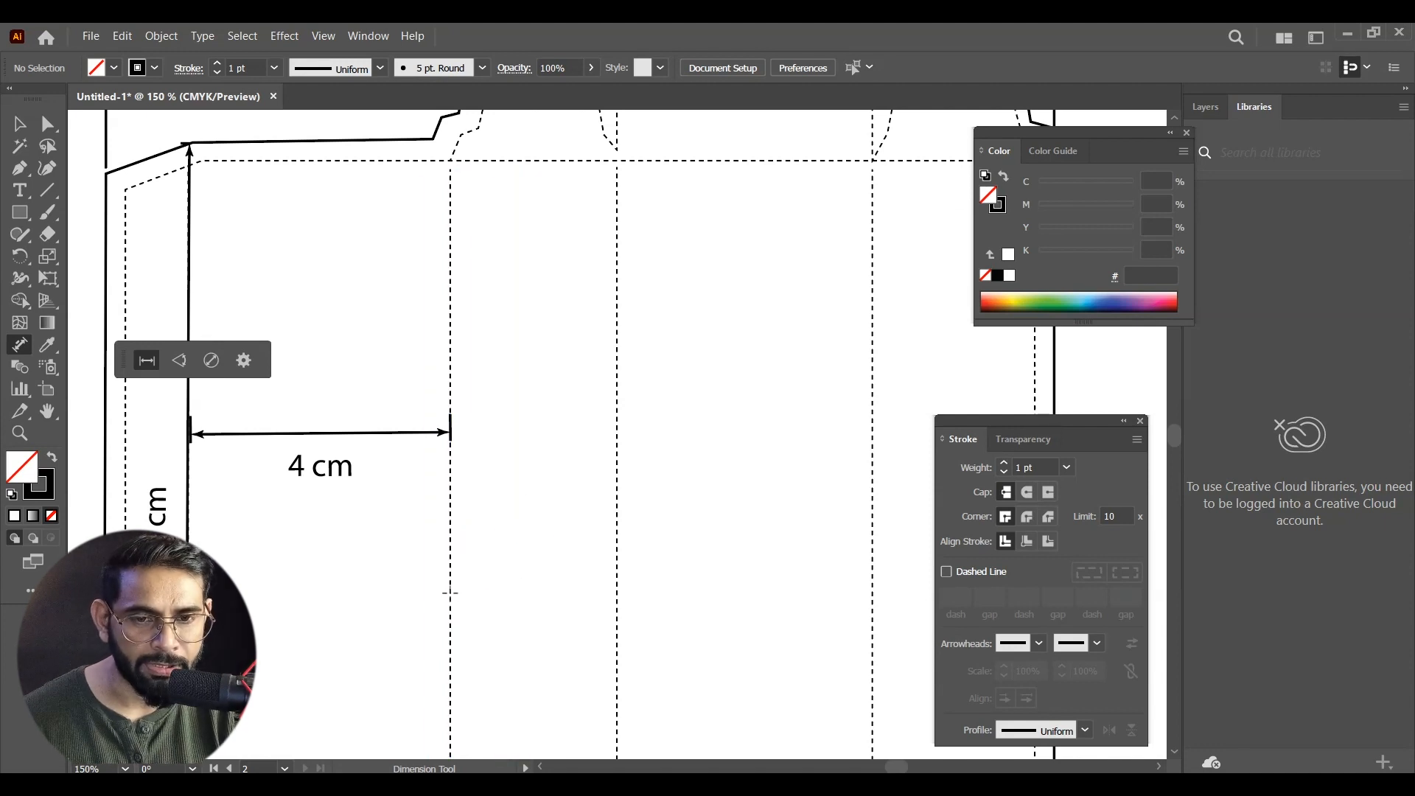
left_click(615, 594)
left_click(716, 599)
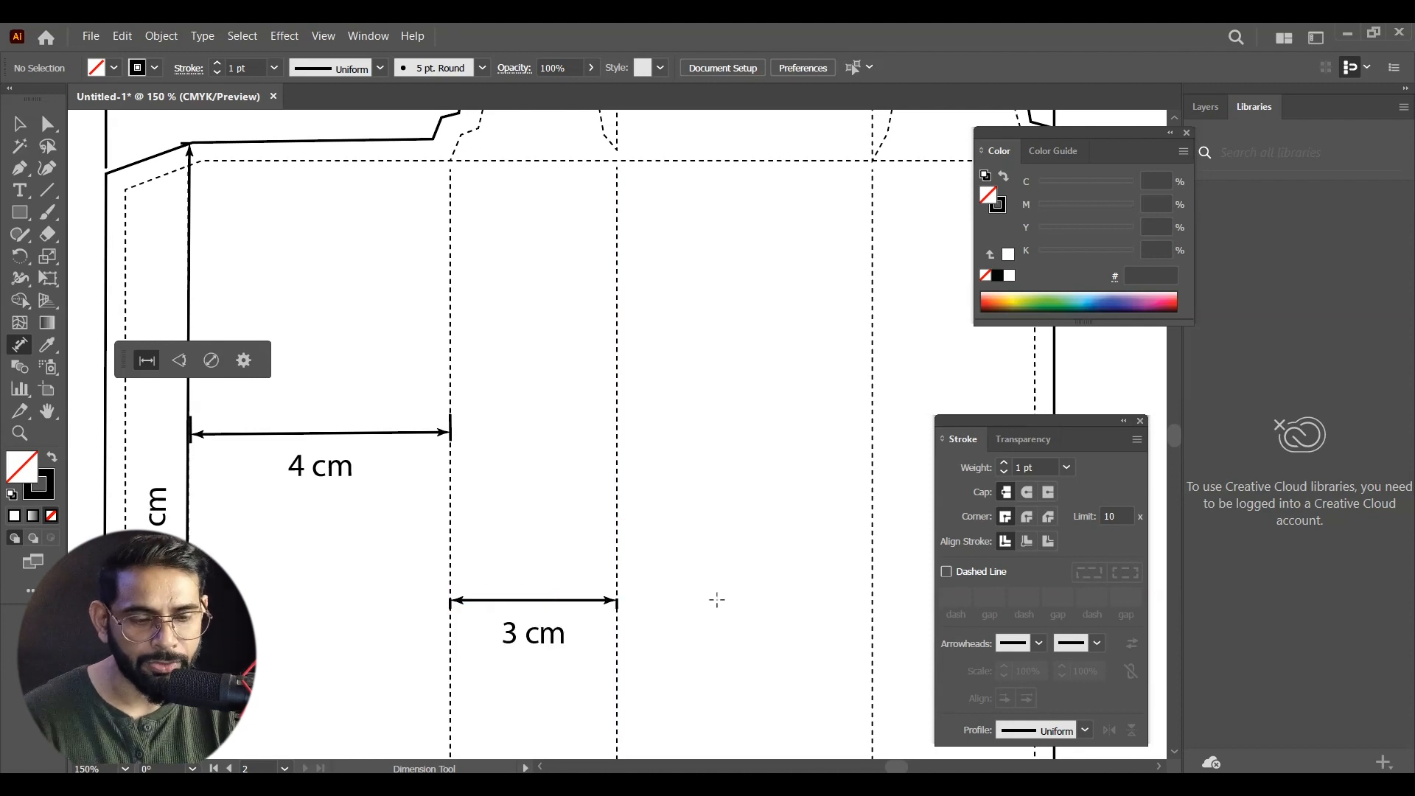
Dimension the widths of the third and fourth panels inside the outline, with the labels above the lines.
key("ctrl+minus")
key("ctrl+minus")
left_click_drag(772, 596, 687, 474)
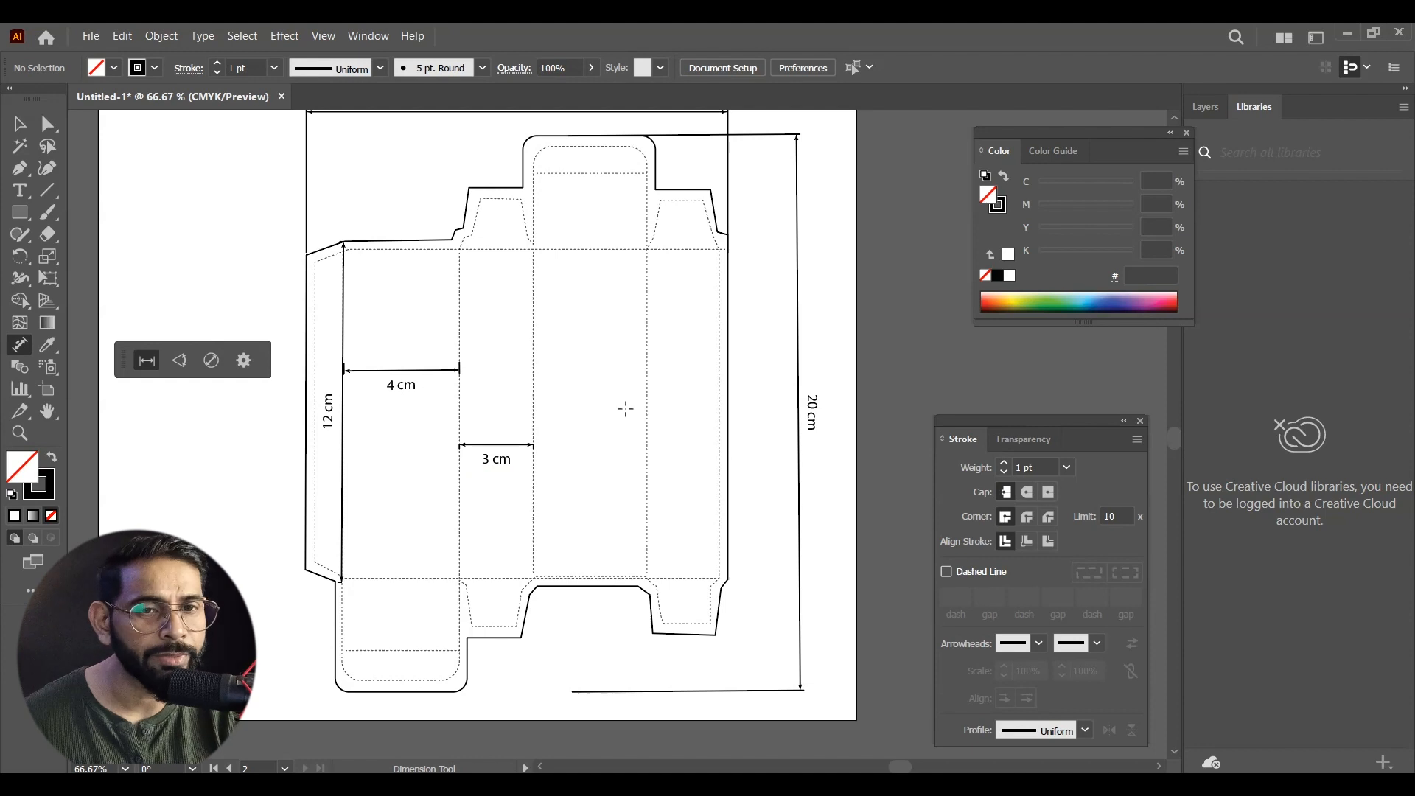
left_click_drag(533, 366, 646, 366)
left_click(589, 356)
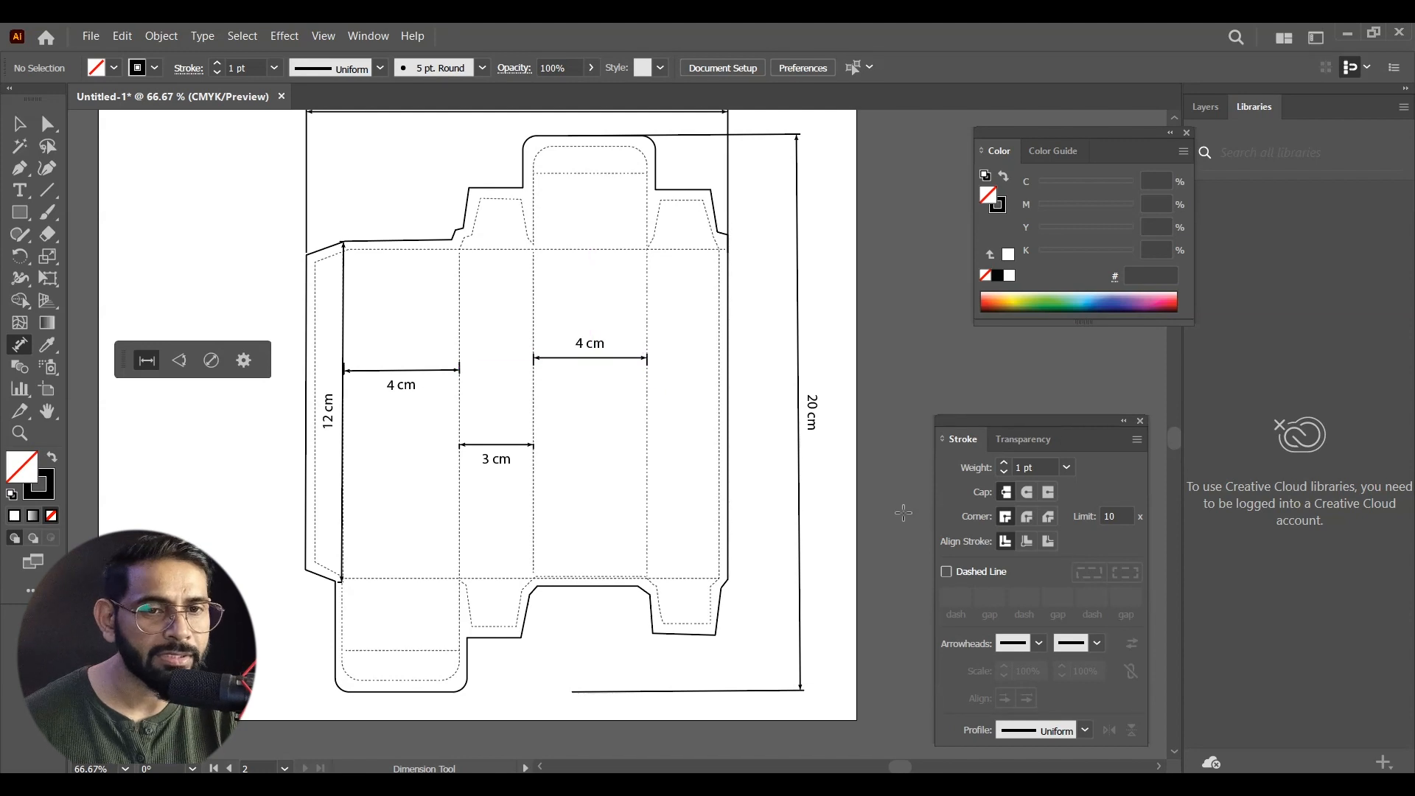
left_click_drag(647, 422, 718, 424)
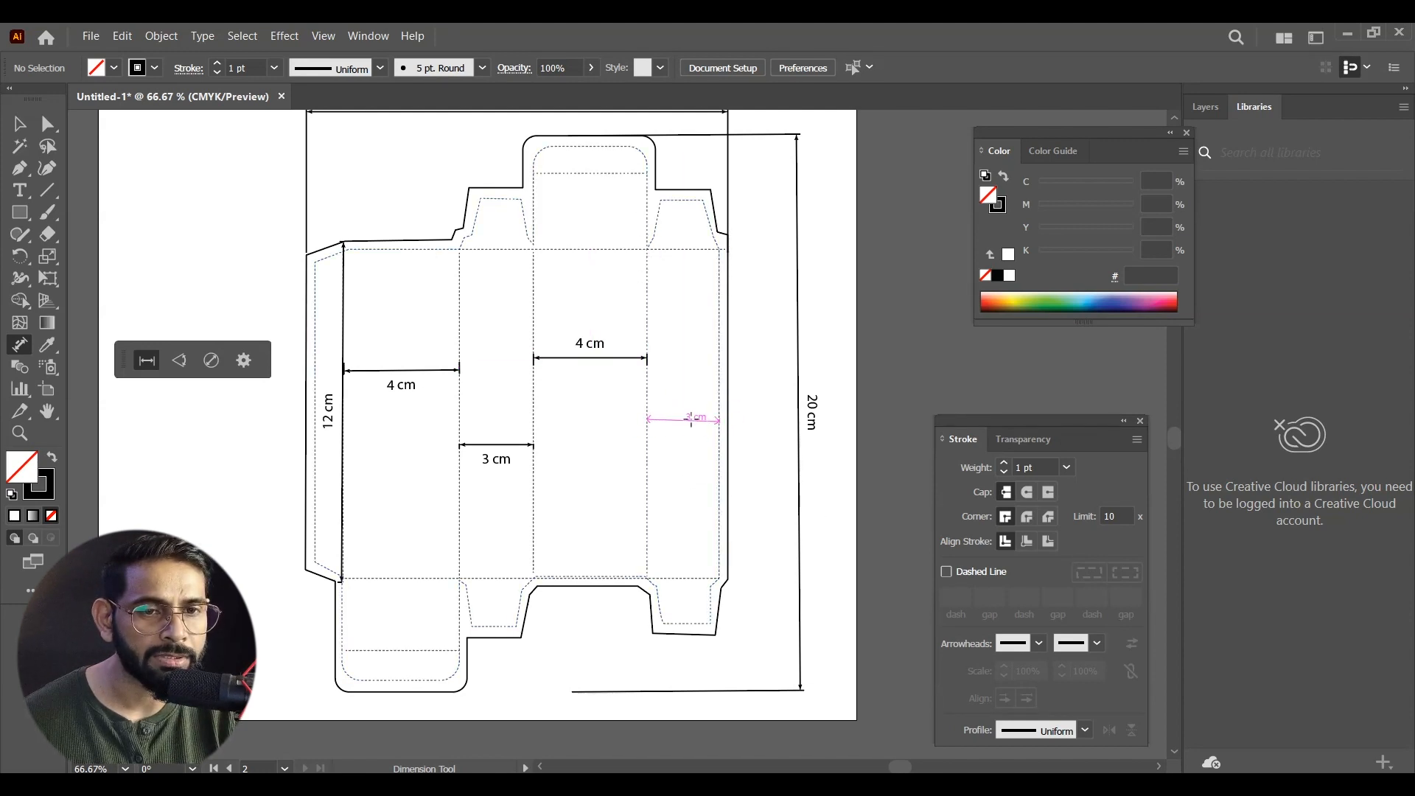
left_click(689, 414)
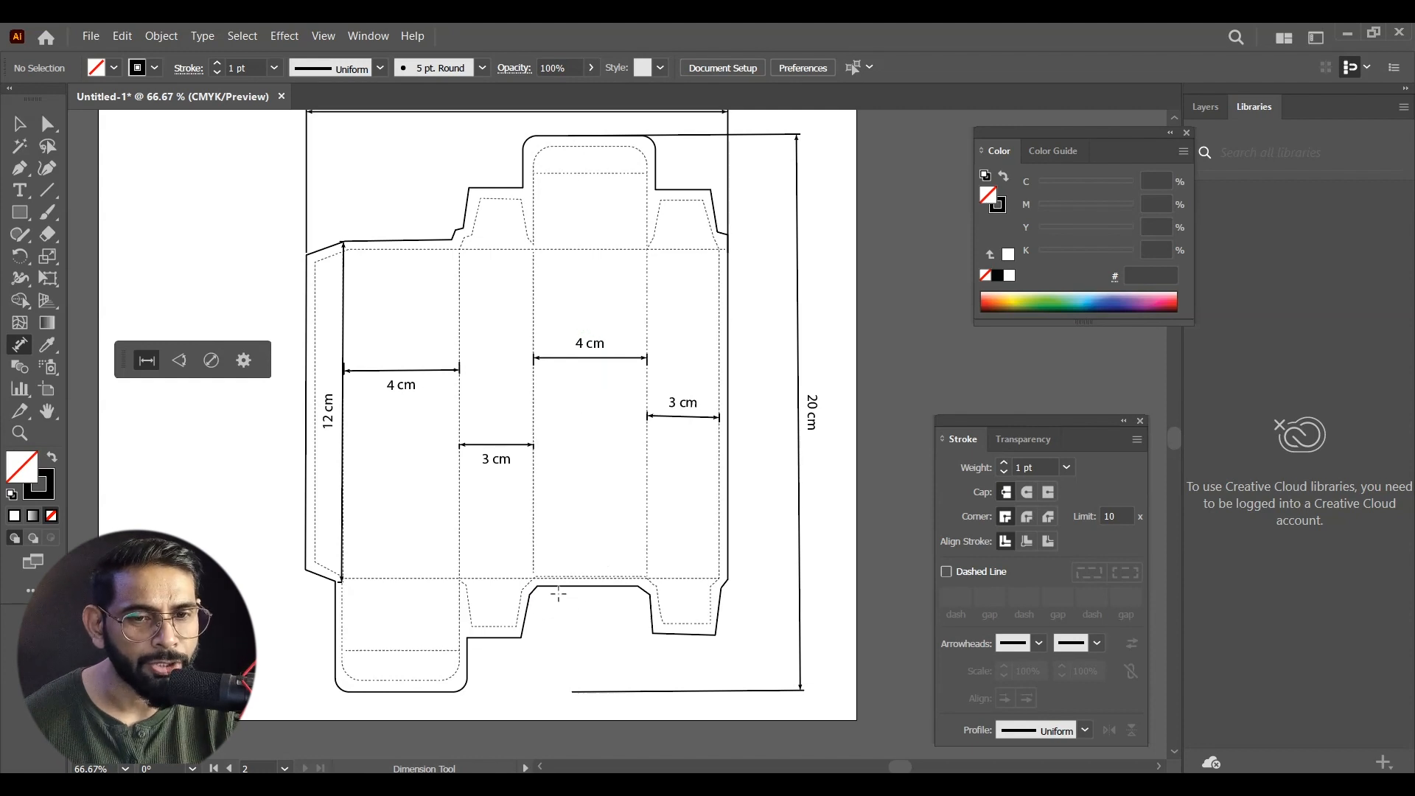
Dimension the large bottom flap's height from its fold line to the outer cut edge, with the line inside the flap.
key("v")
key("ctrl+minus")
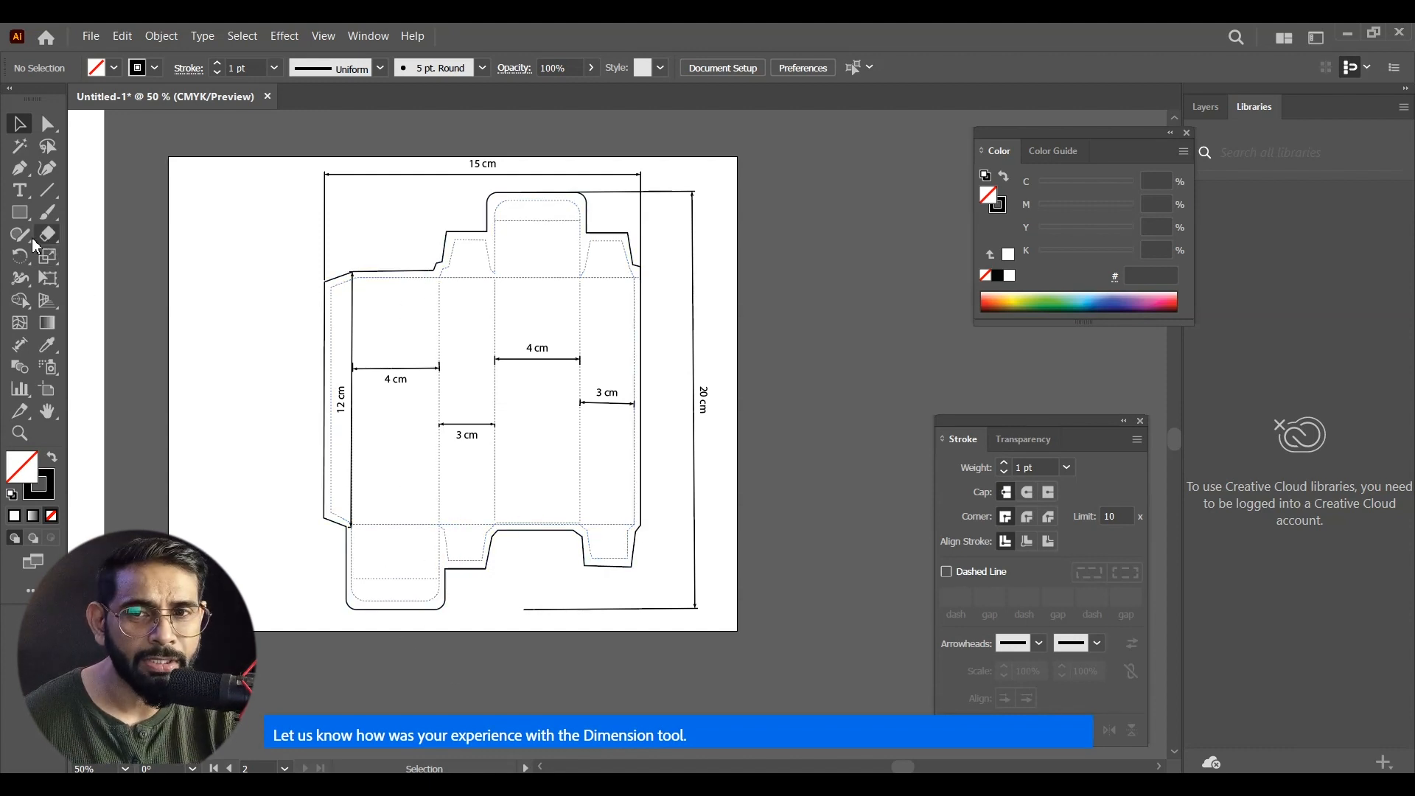
left_click(18, 344)
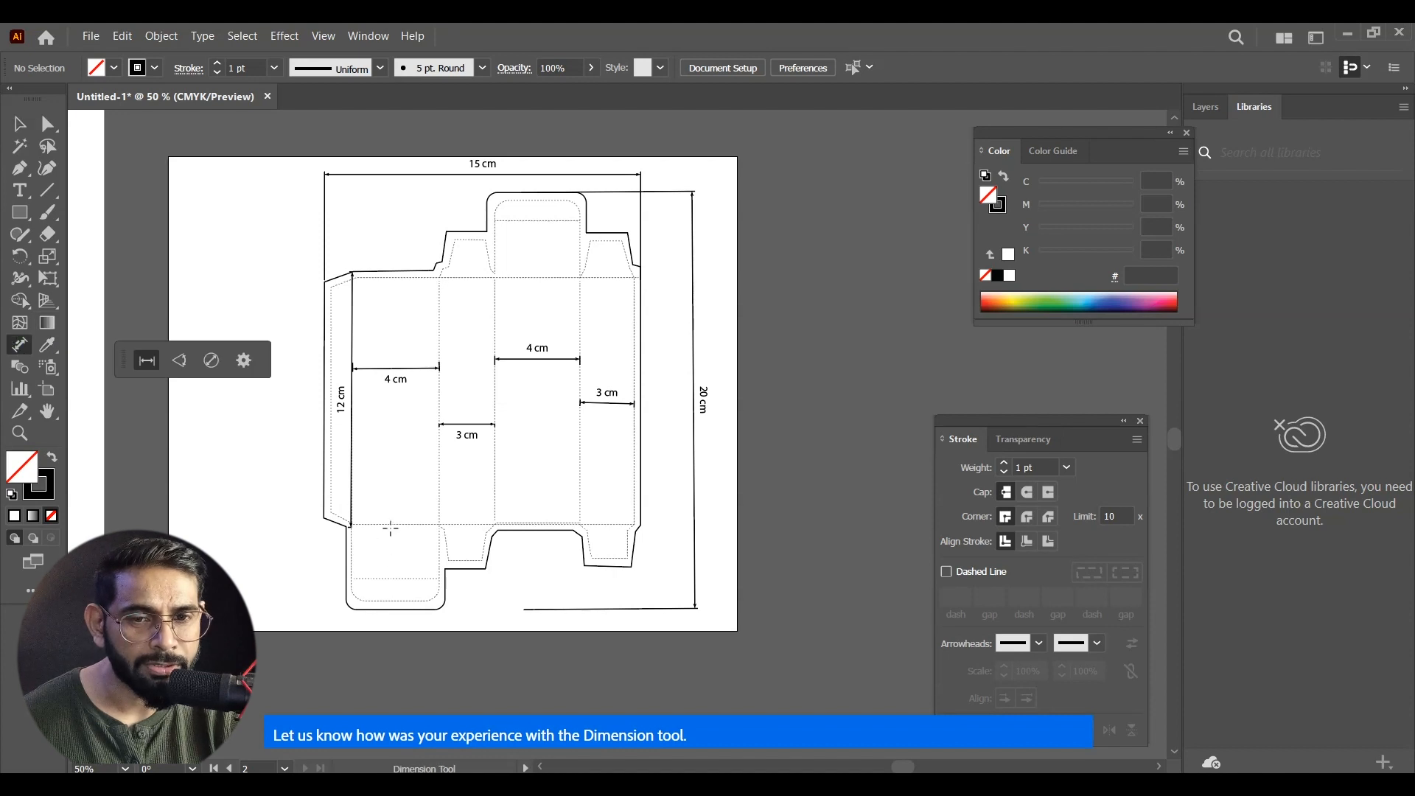
left_click_drag(390, 524, 390, 608)
left_click(391, 608)
left_click(396, 567)
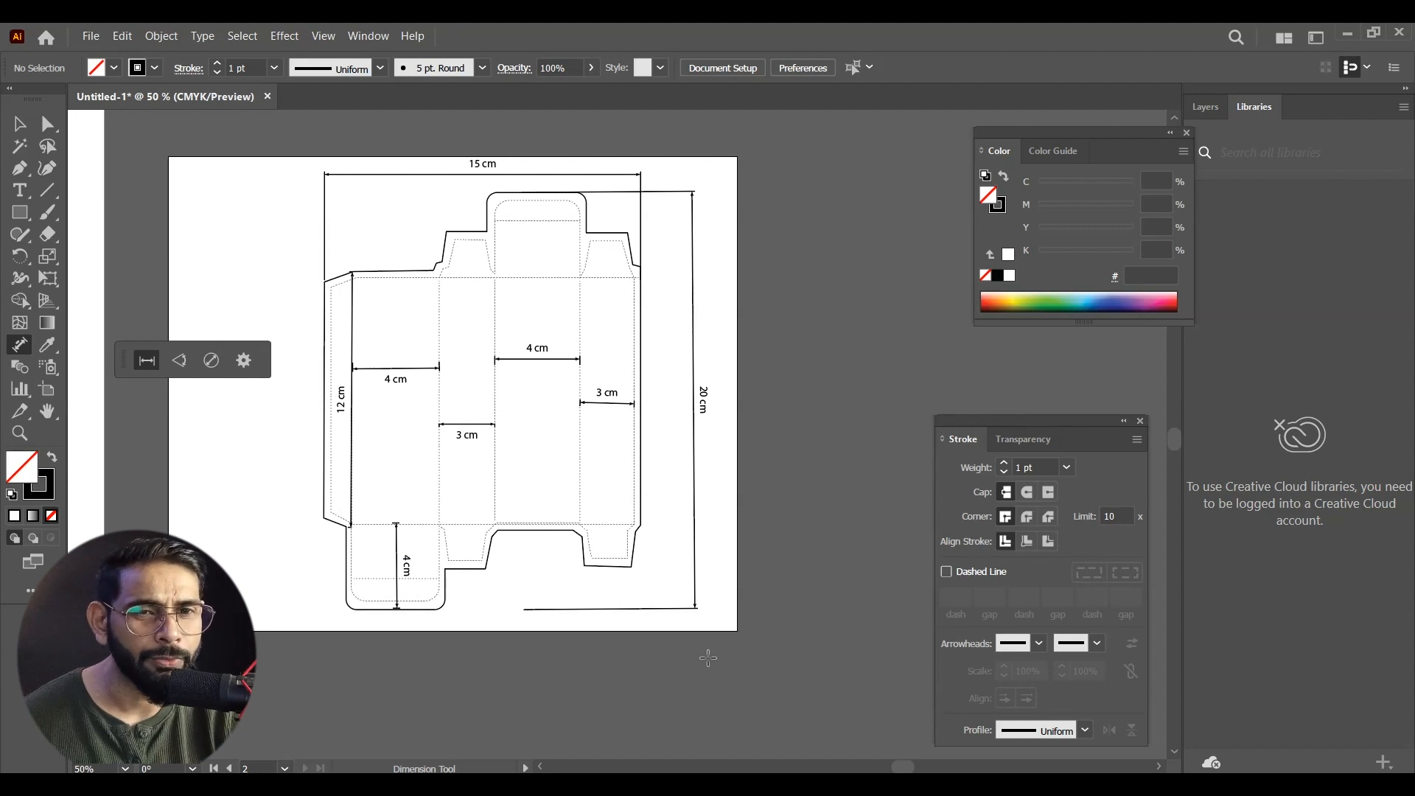
Dimension the heights of the large top flap and the small top flap above the second panel, up to the dashed outline.
left_click(530, 279)
left_click(529, 222)
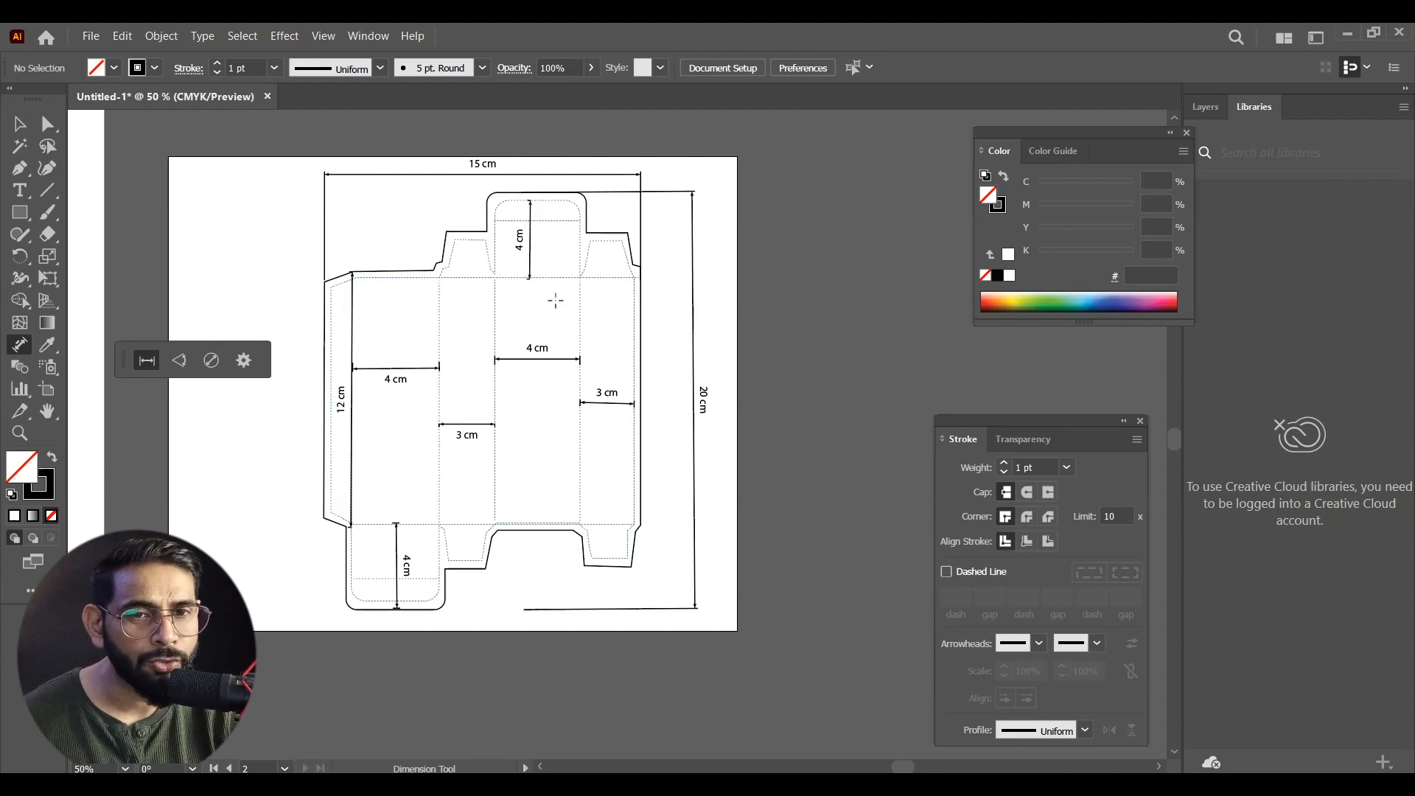
left_click(467, 279)
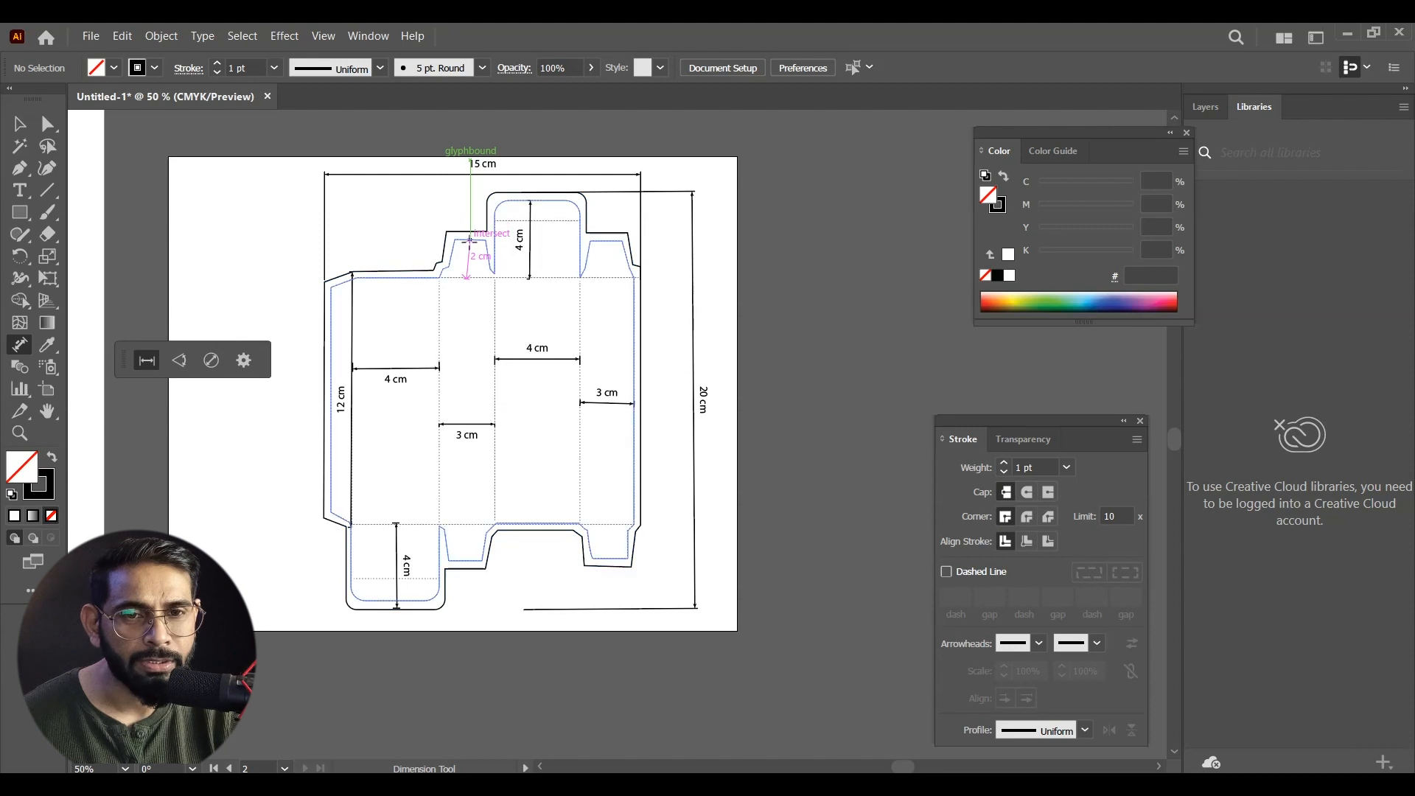
left_click(470, 240)
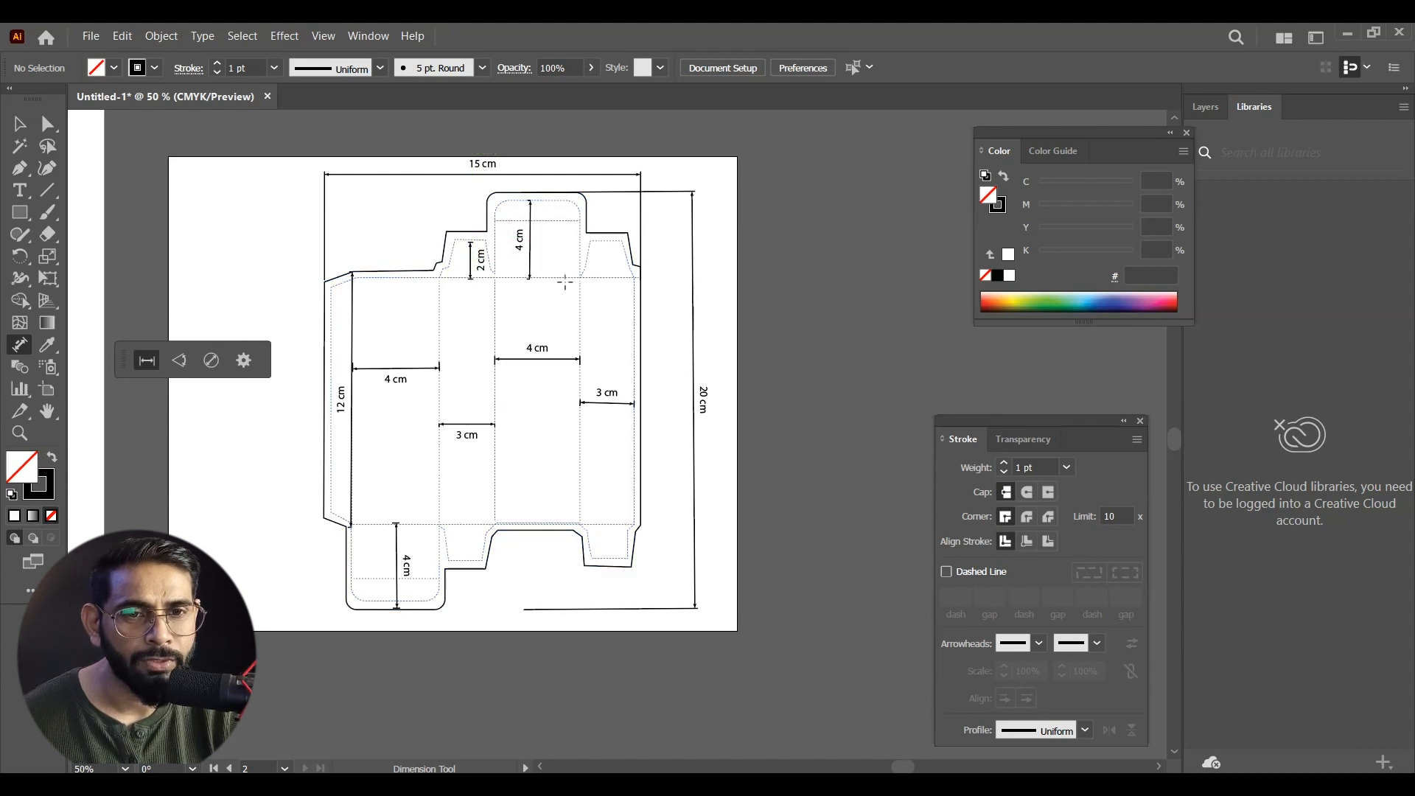
Dimension the height of the small bottom flap below the fourth panel, from the fold line to the dashed outline.
left_click_drag(610, 525, 609, 554)
key("ctrl+z")
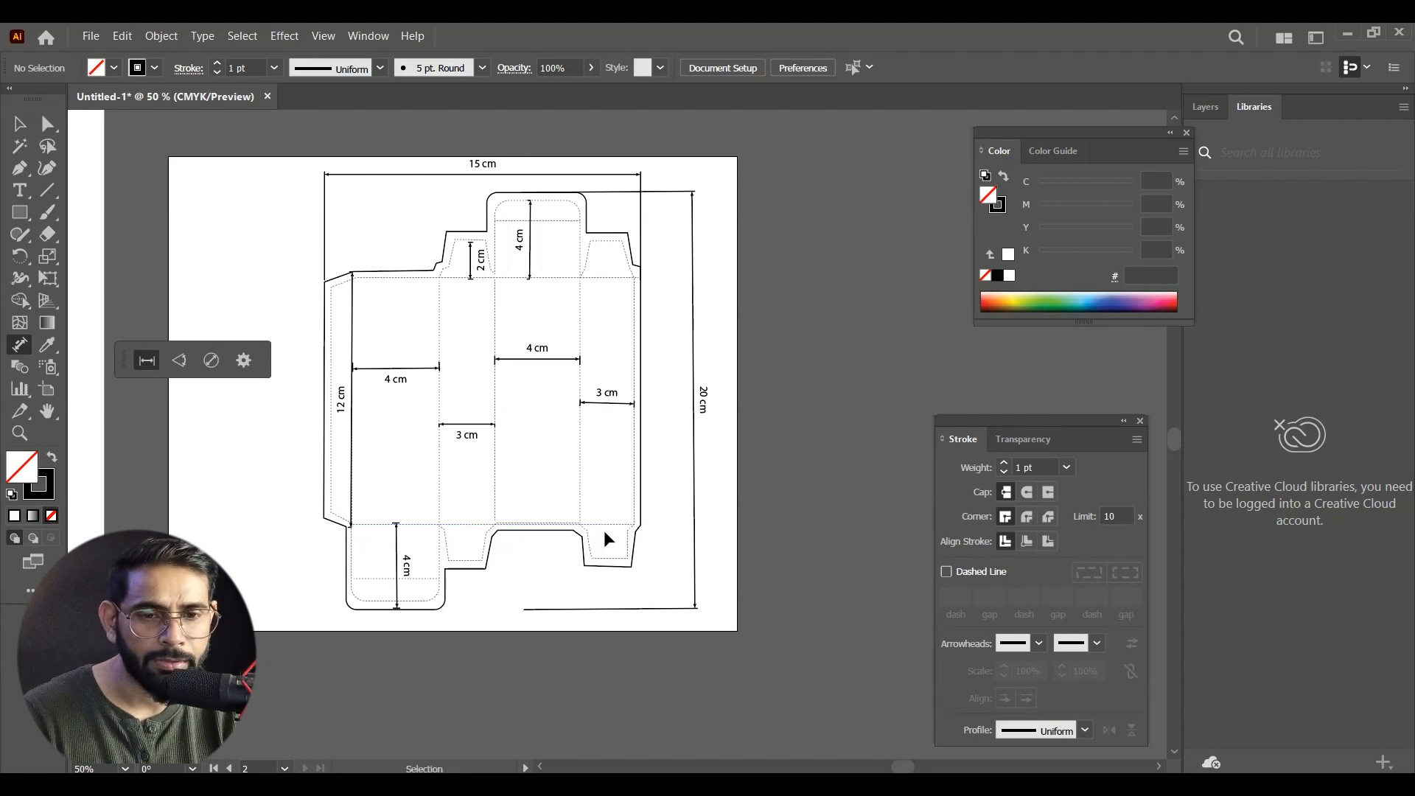
left_click_drag(609, 525, 607, 560)
left_click(605, 559)
left_click(604, 546)
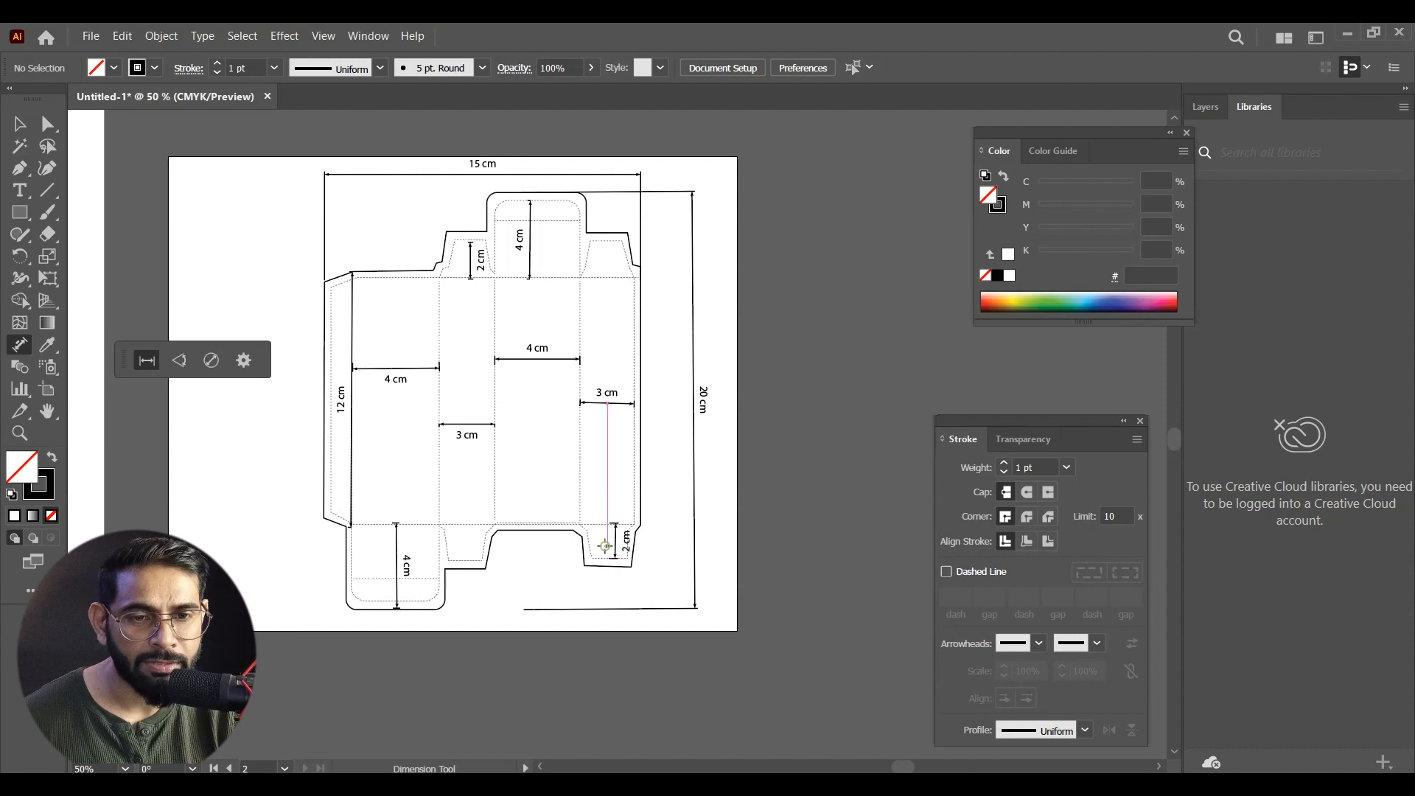